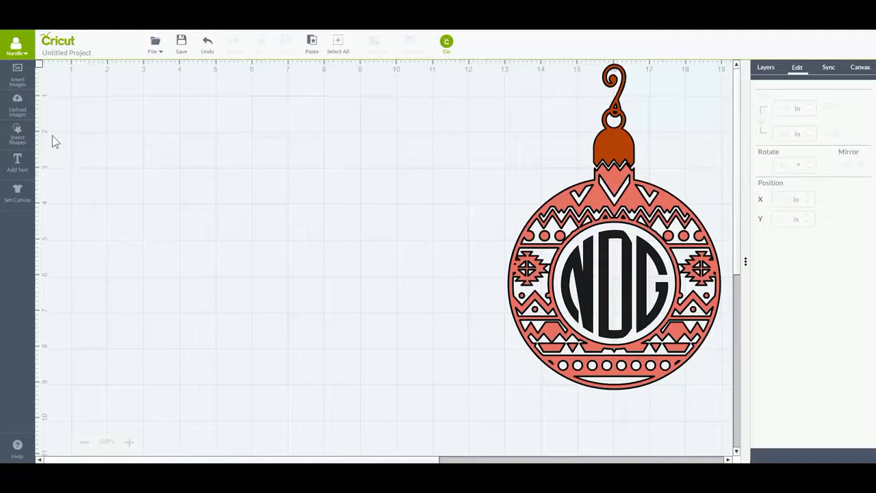
Step: Start an image upload, browse to the 64-Naturalcircle folder and preview Natural_Circle.jpg to see the monogram letters
left_click(17, 106)
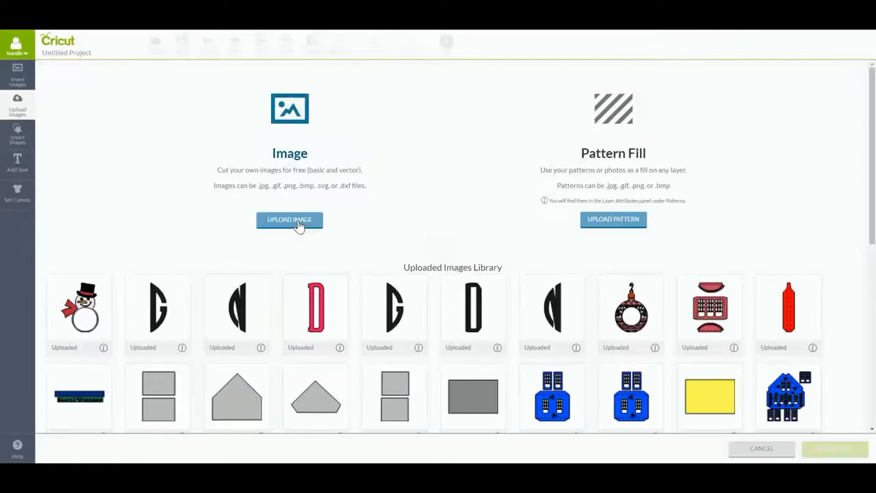
left_click(298, 220)
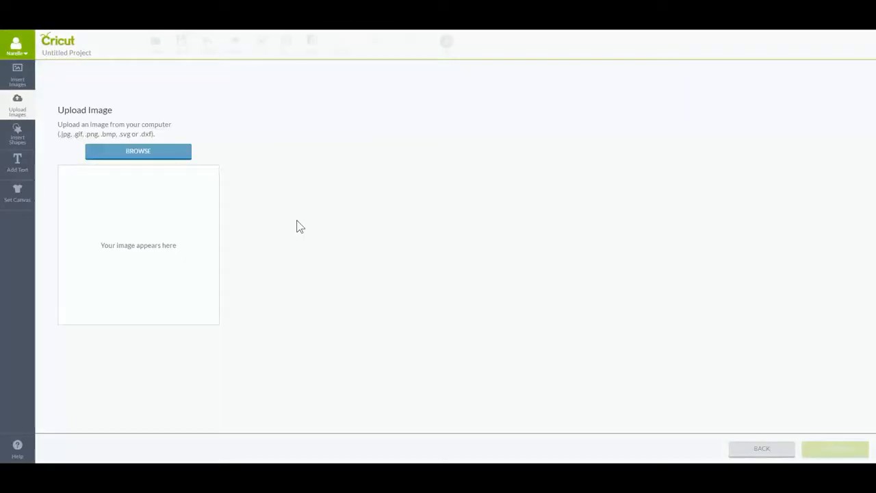
left_click(139, 151)
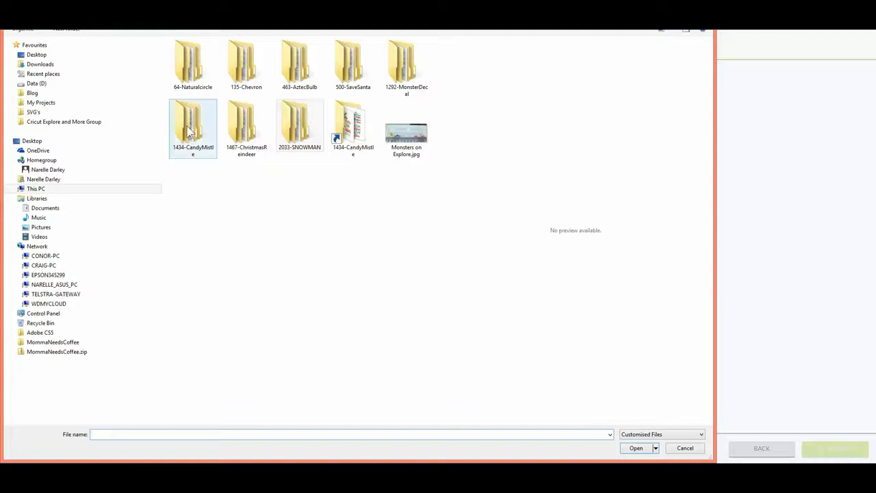
double_click(197, 58)
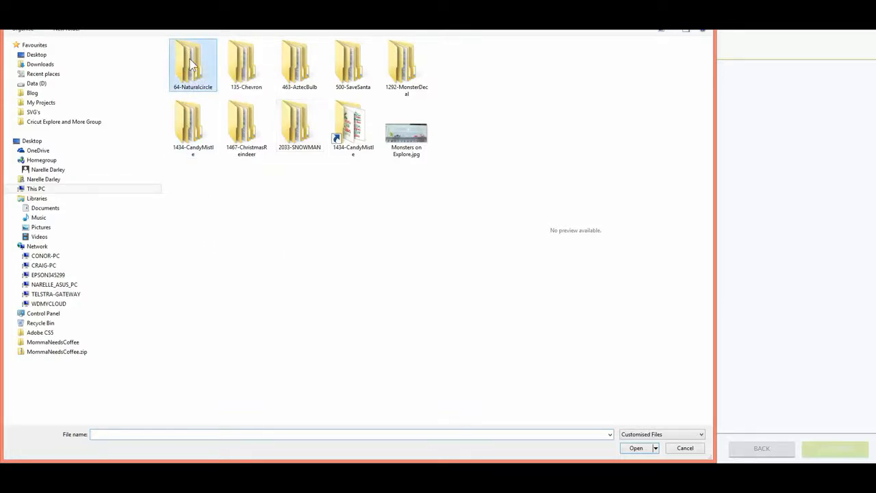
double_click(201, 58)
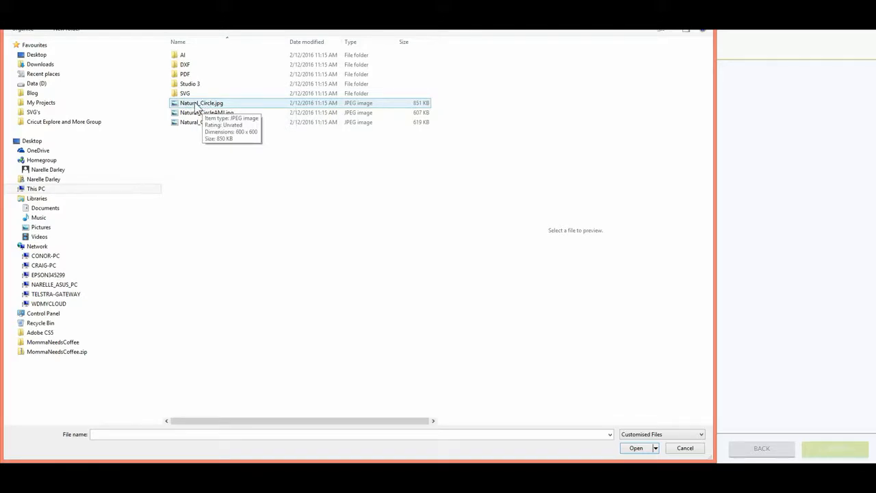
left_click(198, 108)
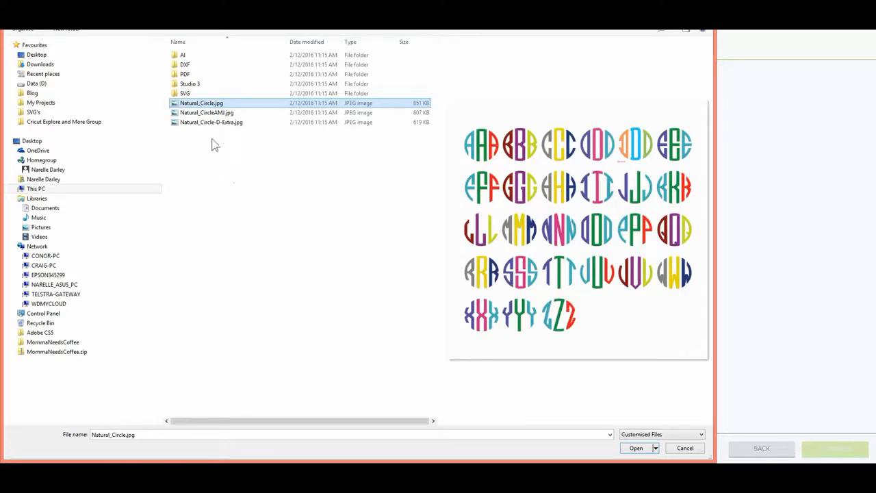
Step: Upload Natural_Circle_N_Left.svg from the SVG subfolder and save it to the uploaded images library
double_click(188, 94)
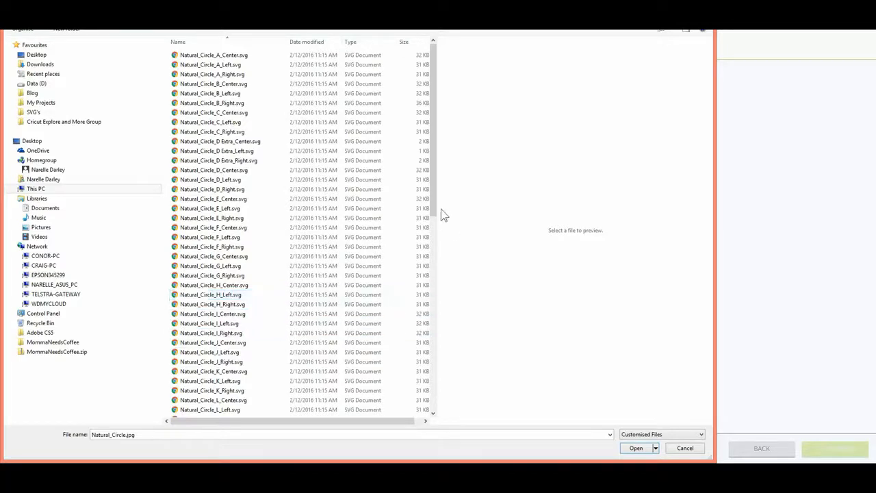
left_click_drag(433, 212, 425, 316)
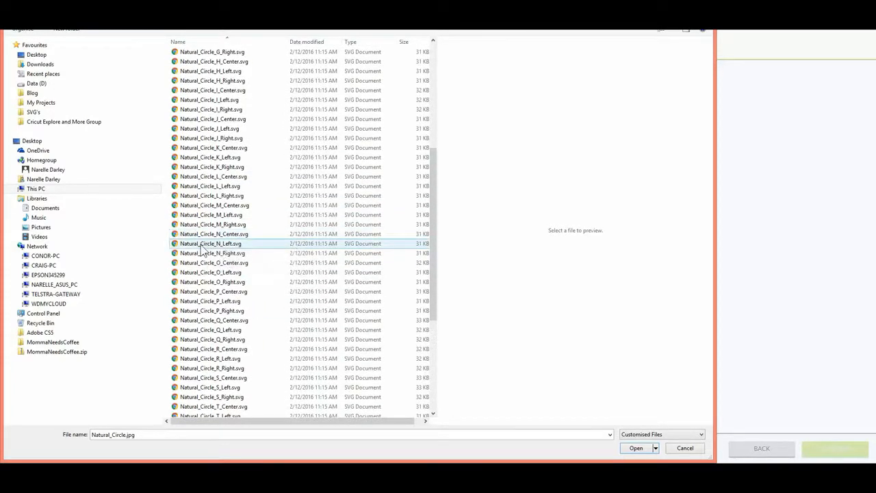
double_click(209, 243)
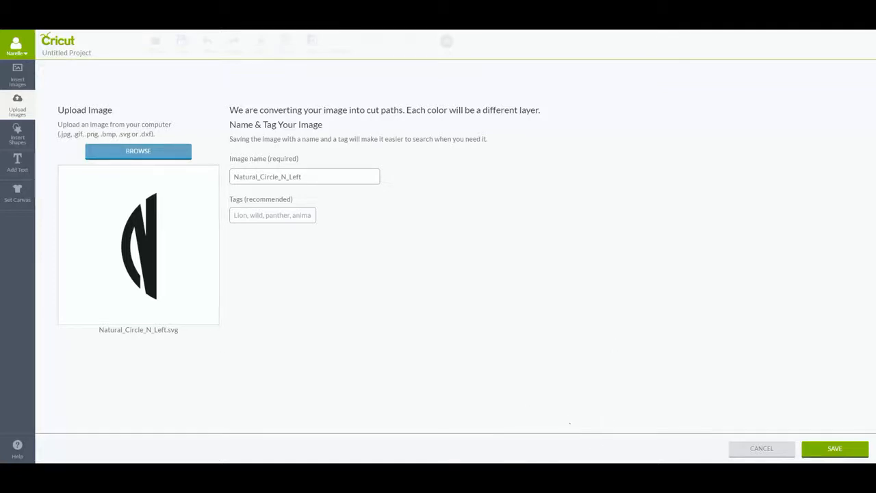
left_click(833, 452)
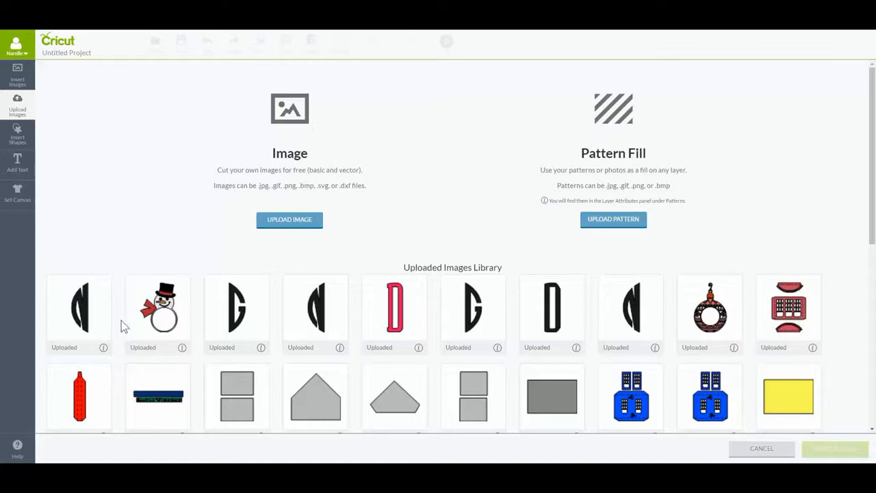
Step: Upload Natural_Circle_D_Center.svg and save it to the uploaded images library
left_click(290, 220)
left_click(146, 154)
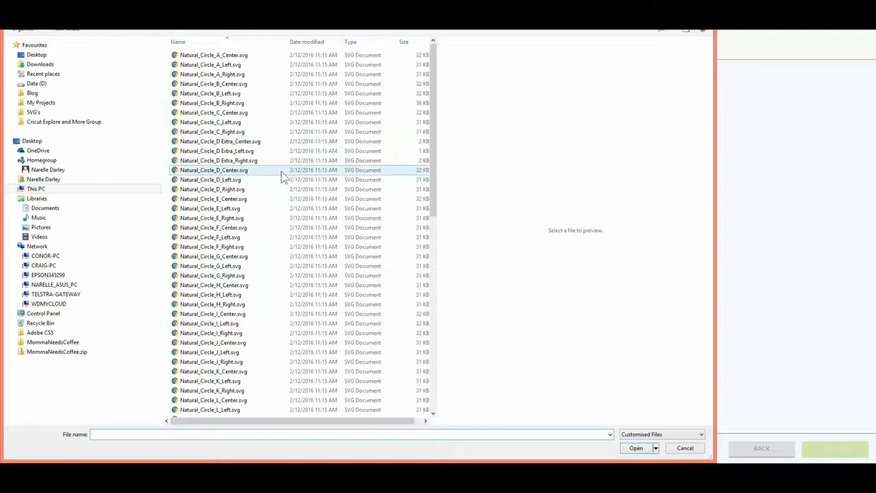
left_click(215, 171)
double_click(215, 171)
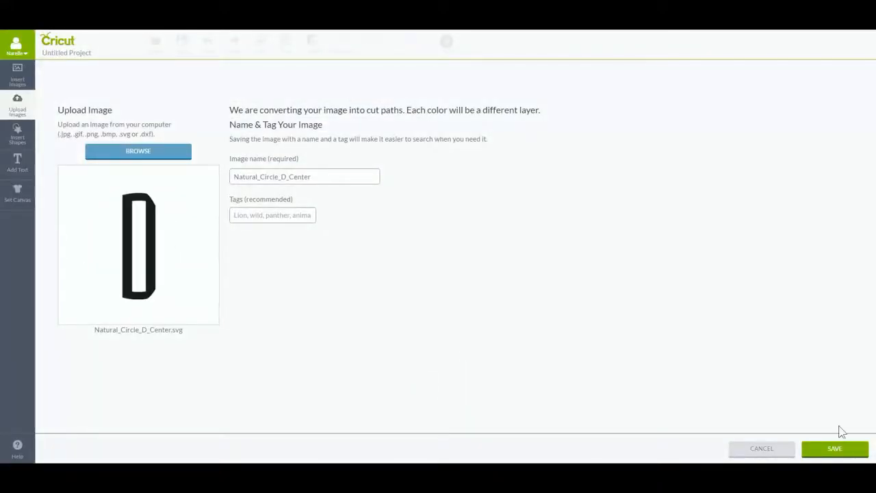
left_click(836, 450)
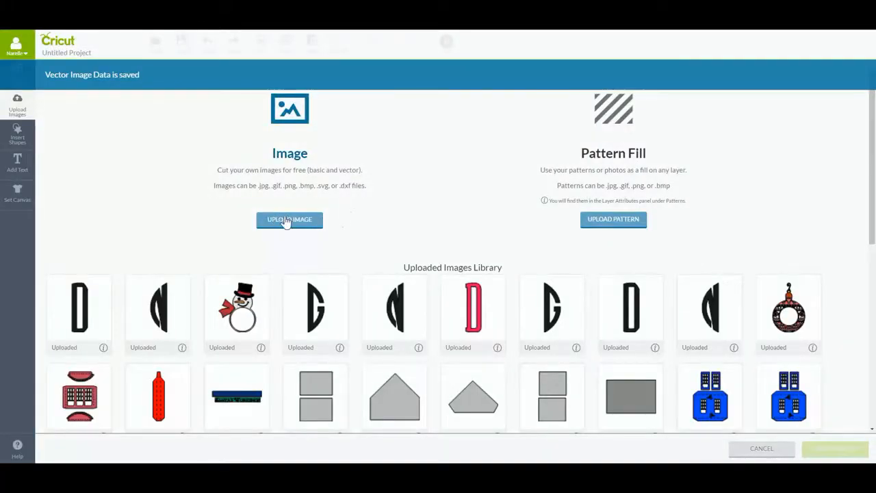
Step: Upload Natural_Circle_G_Right.svg and save it to the uploaded images library
left_click(289, 220)
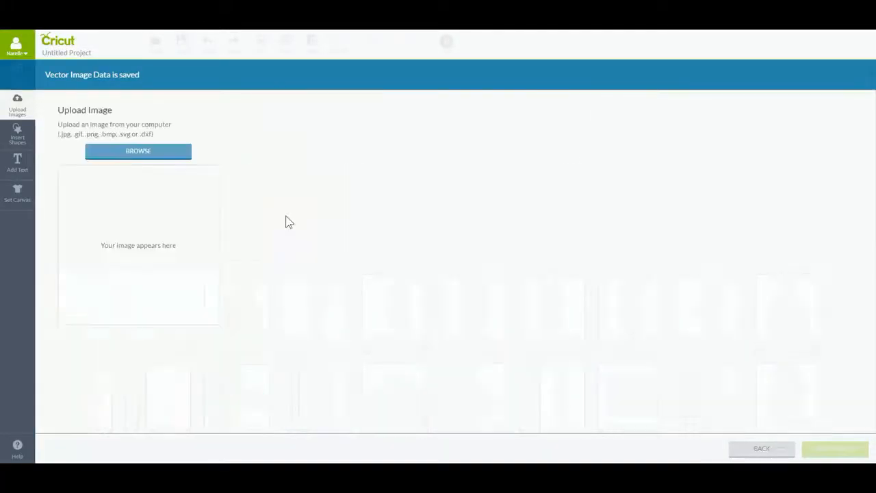
left_click(143, 152)
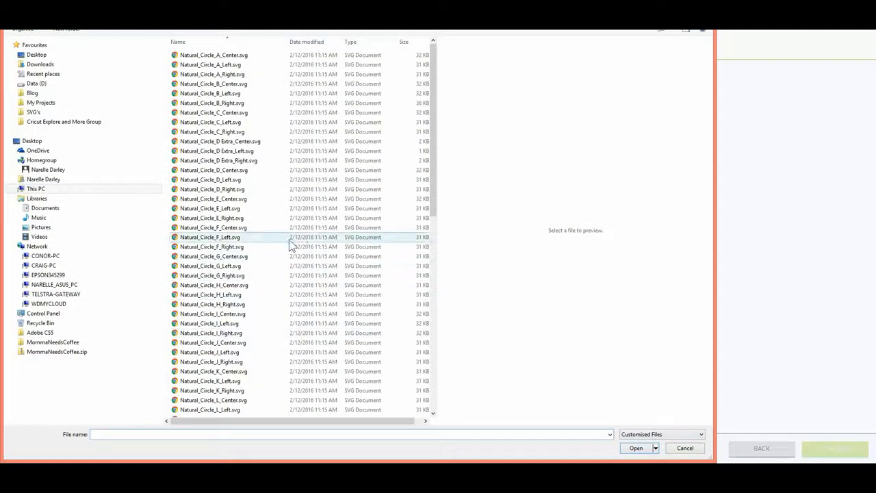
left_click(204, 276)
double_click(204, 275)
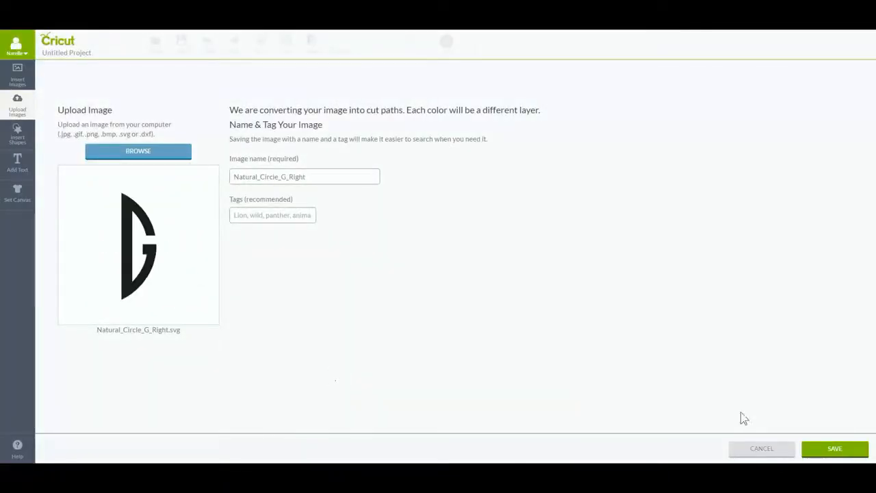
left_click(845, 452)
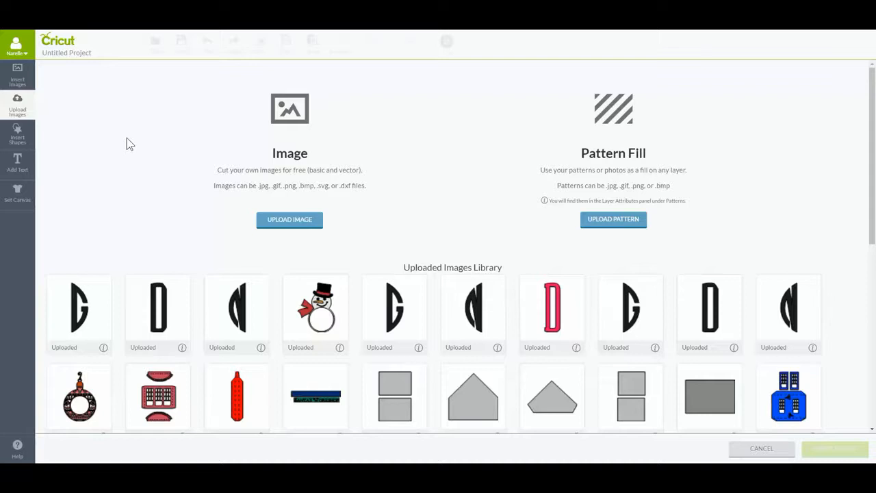
Step: Start another image upload and browse to the inner 463-AztecBulb folder
left_click(279, 222)
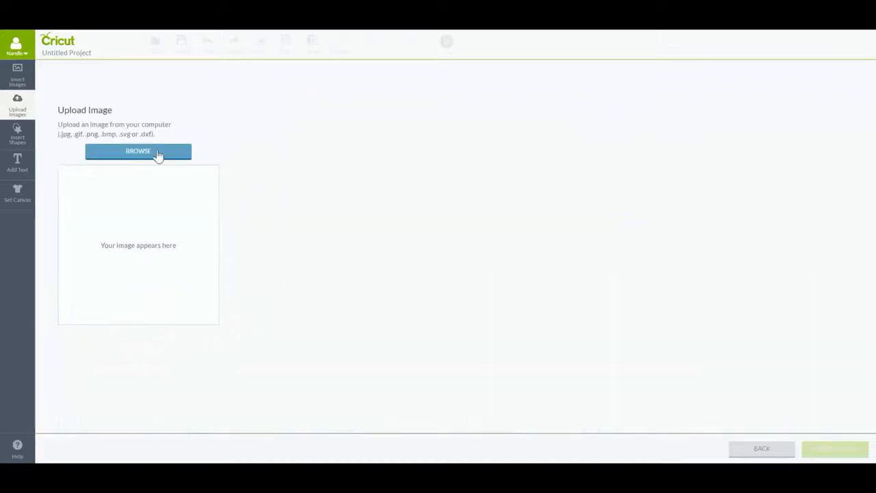
left_click(130, 157)
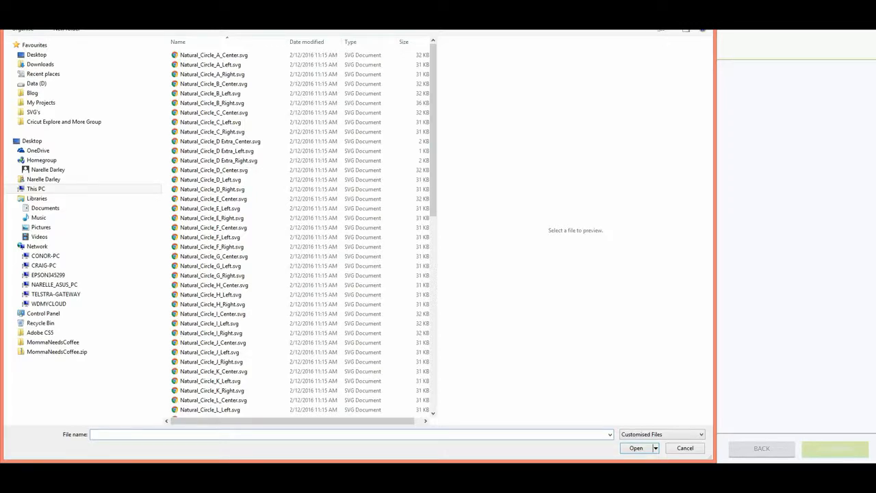
key("alt+Up")
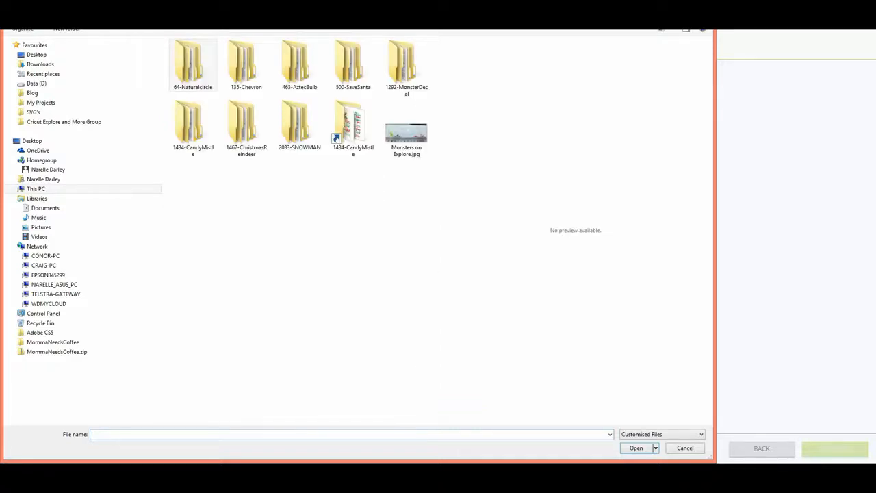
double_click(296, 74)
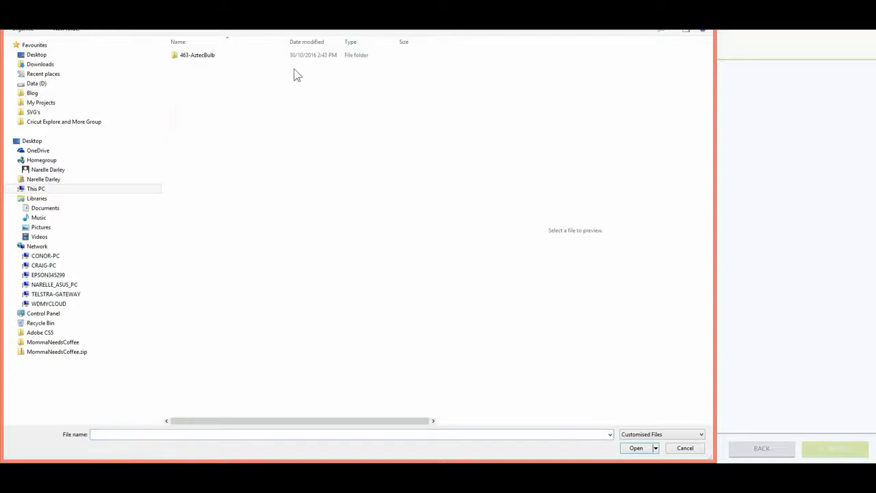
double_click(207, 56)
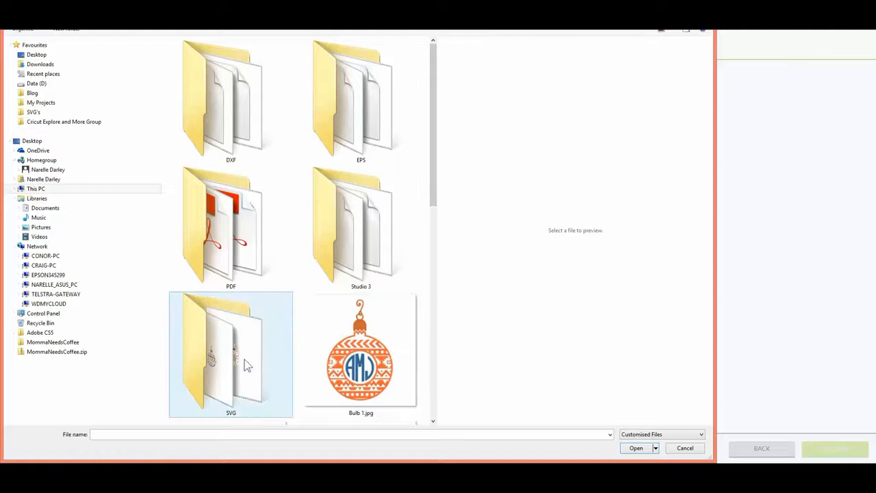
left_click_drag(432, 166, 423, 334)
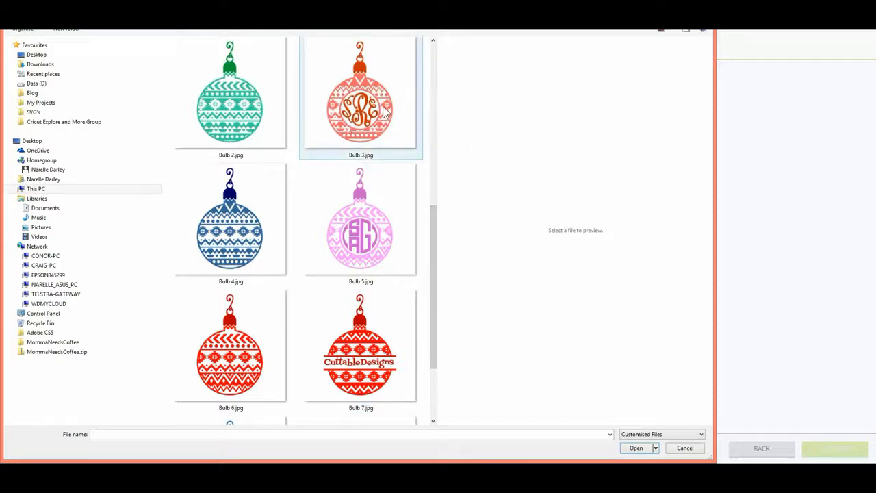
double_click(361, 234)
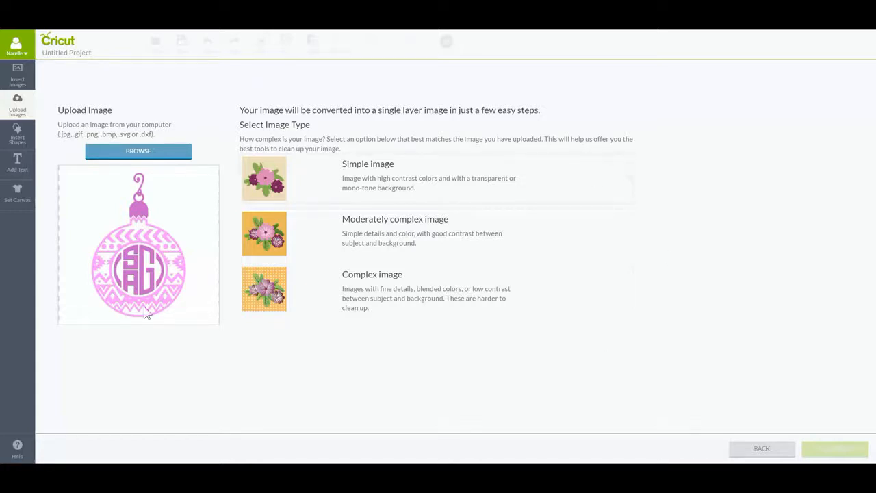
left_click(569, 281)
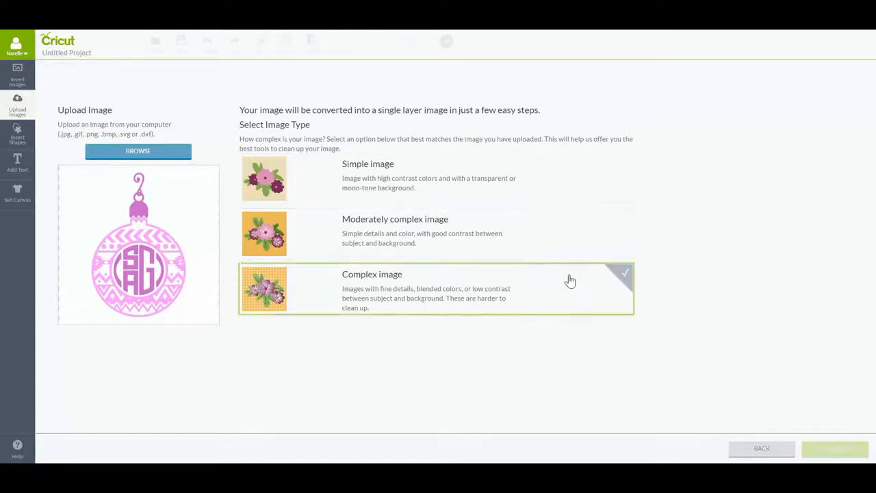
Step: Preview the bulb designs in the 463-AztecBulb SVG subfolder, then upload Bulb5.svg and save it to the library
left_click(137, 153)
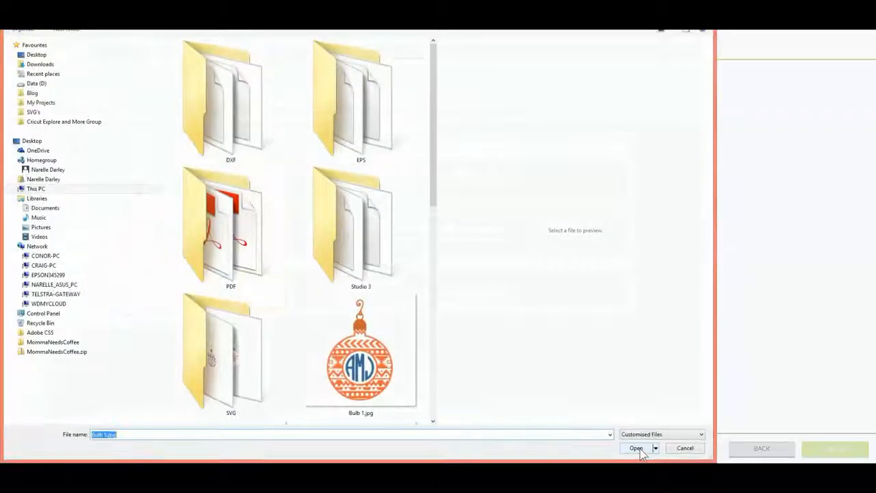
double_click(222, 348)
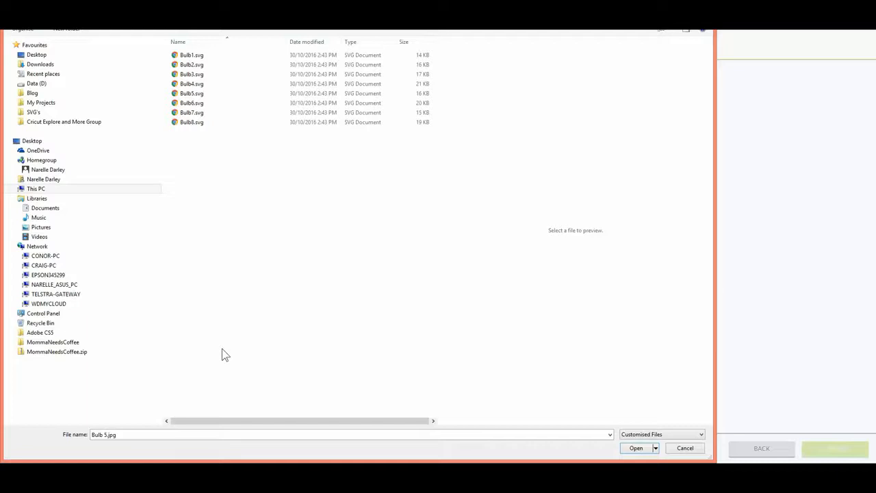
left_click(198, 66)
left_click(196, 74)
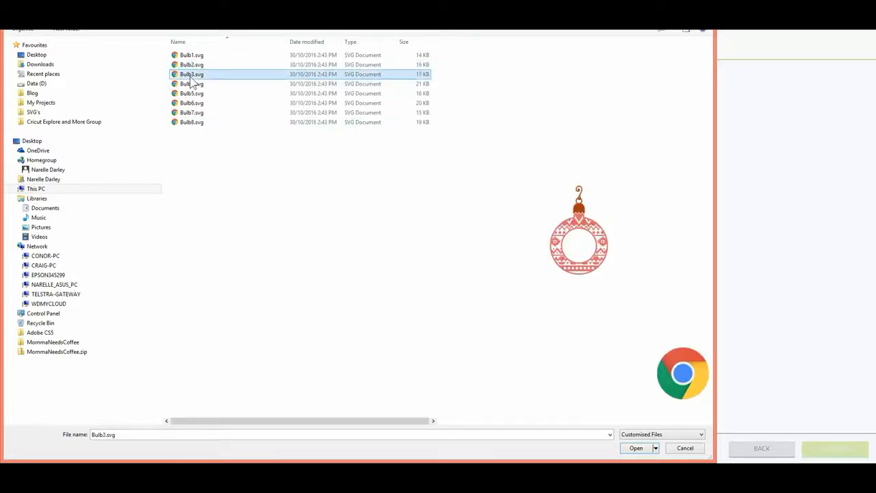
left_click(192, 84)
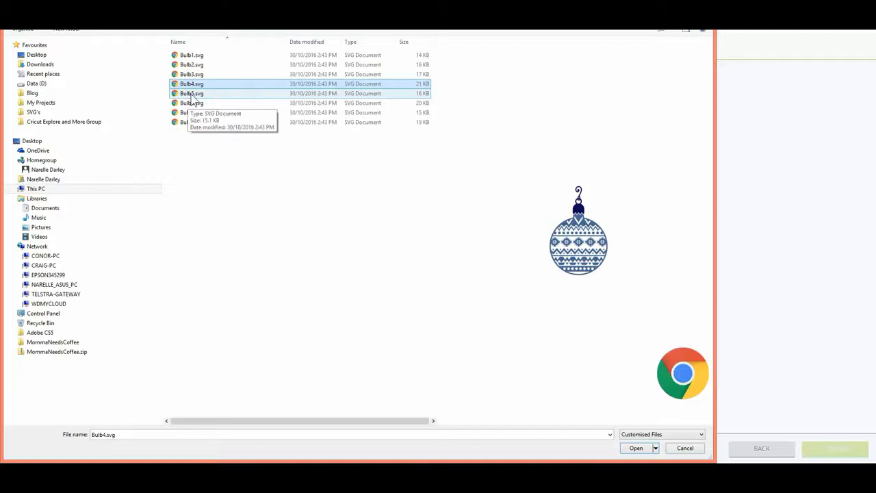
left_click(192, 93)
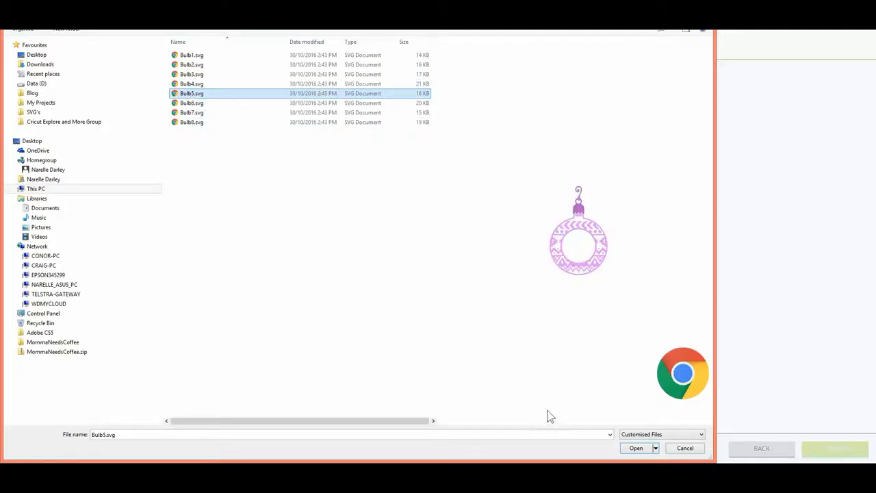
left_click(636, 448)
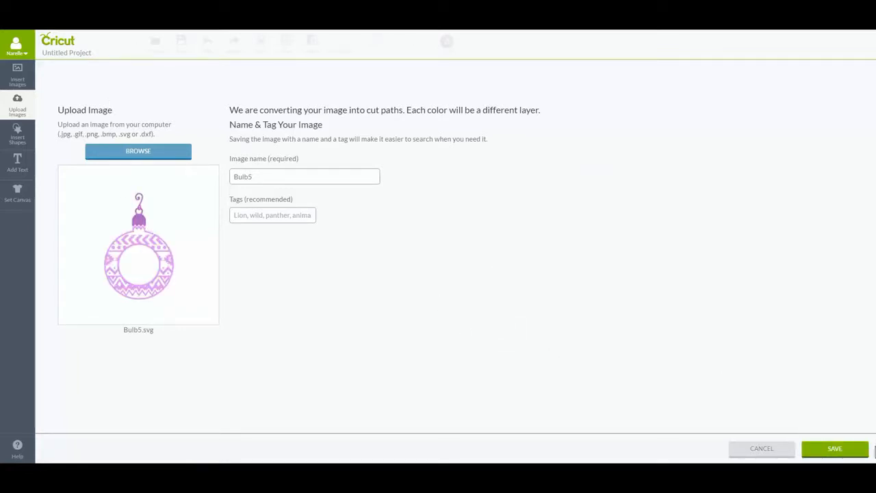
left_click(834, 448)
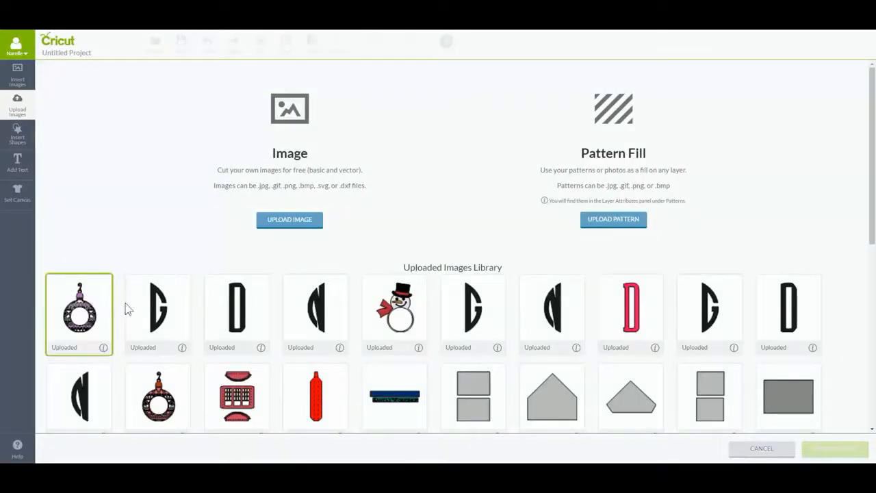
Step: Insert the newly uploaded purple bulb and the G, D and N monogram letters onto the canvas
left_click(91, 309)
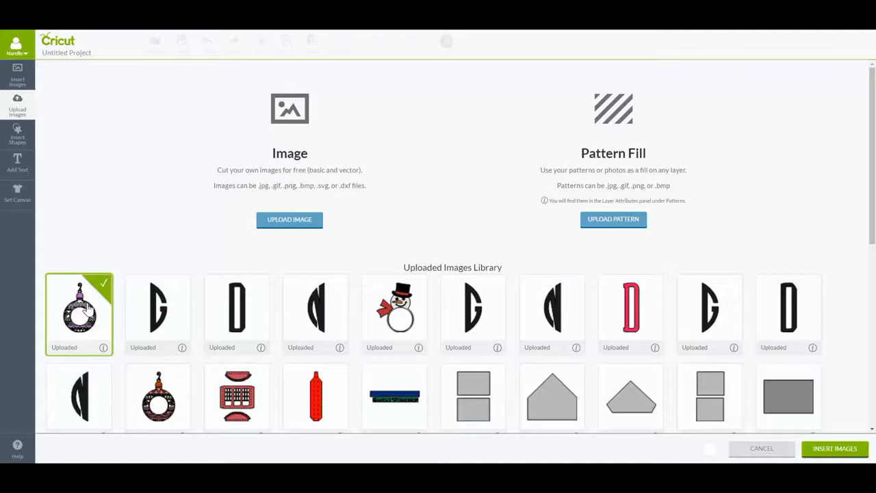
left_click(154, 308)
left_click(227, 305)
left_click(318, 304)
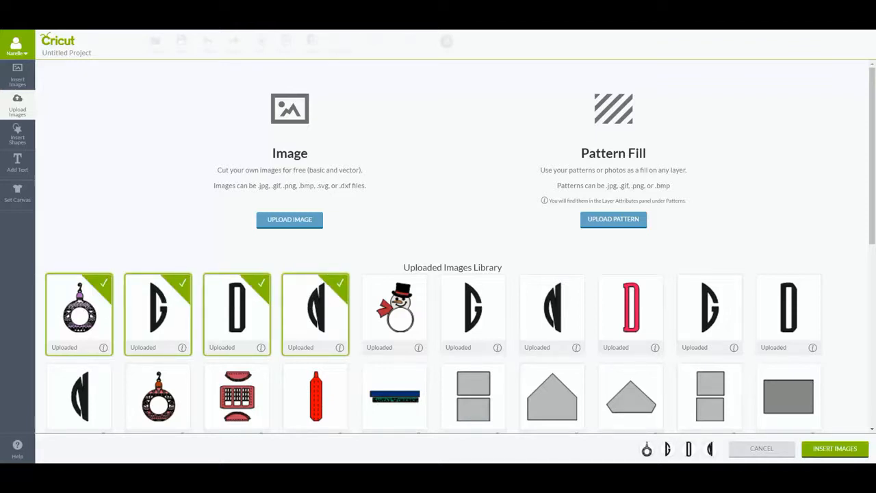
left_click(834, 449)
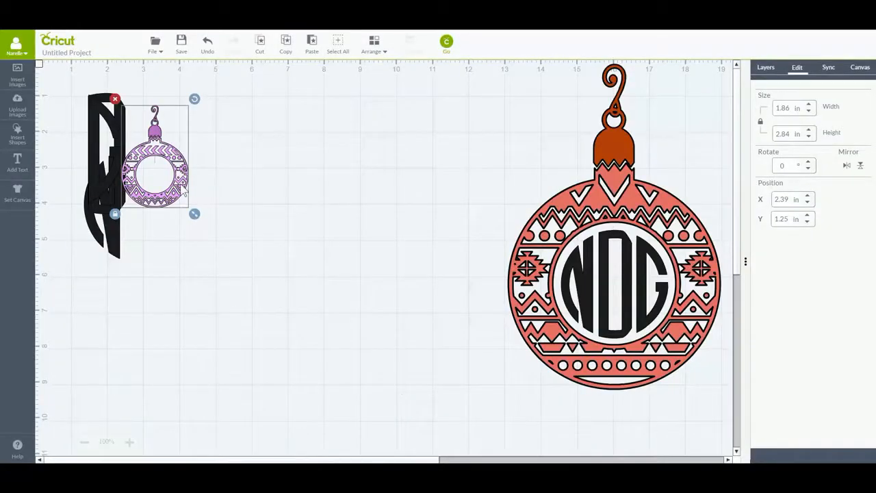
Step: Separate the stacked D, G and N letters into a loose row and move the purple bulb clear beside them
left_click_drag(181, 193, 318, 204)
left_click_drag(113, 225, 228, 192)
left_click_drag(119, 203, 145, 230)
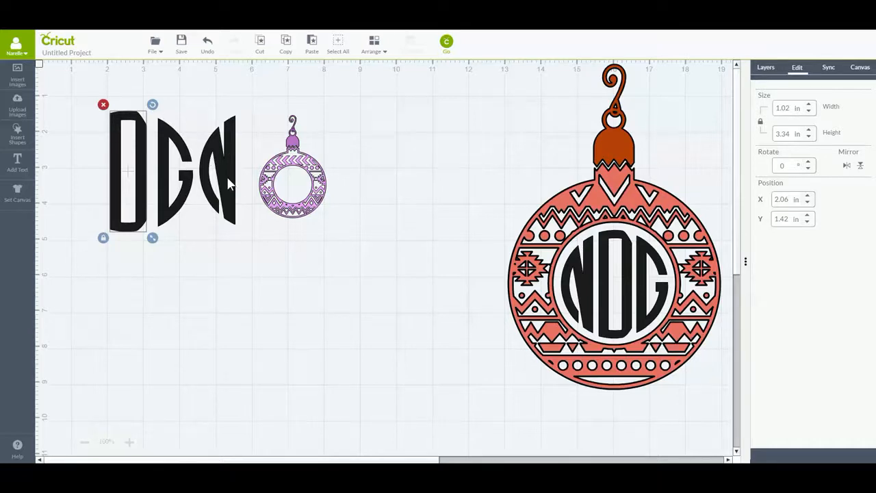
left_click_drag(230, 186, 230, 194)
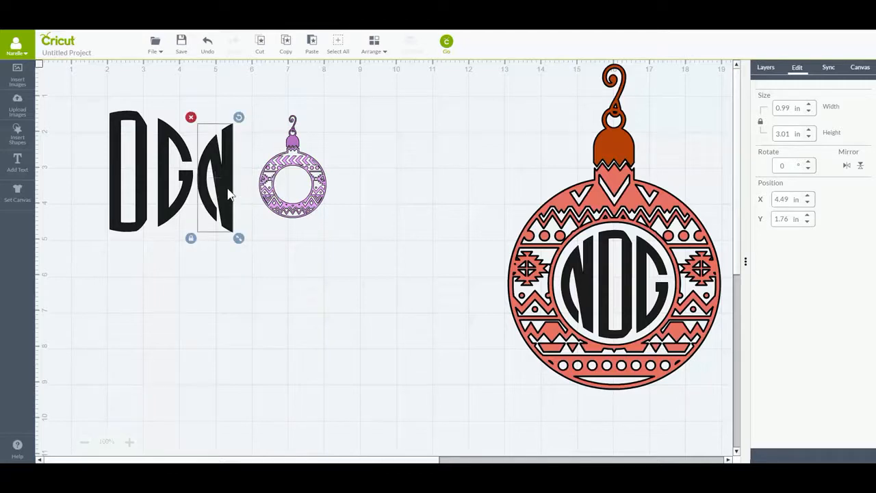
left_click_drag(292, 170, 426, 168)
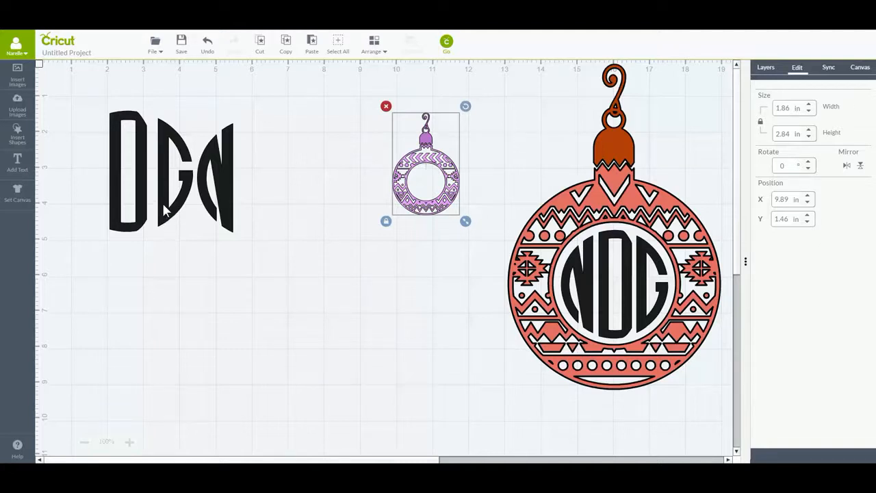
Step: Arrange the three loose letters in the order N, D, G with the tall D in the center
left_click(231, 208)
left_click_drag(231, 208, 221, 211)
left_click_drag(163, 218, 292, 231)
left_click_drag(118, 232, 248, 250)
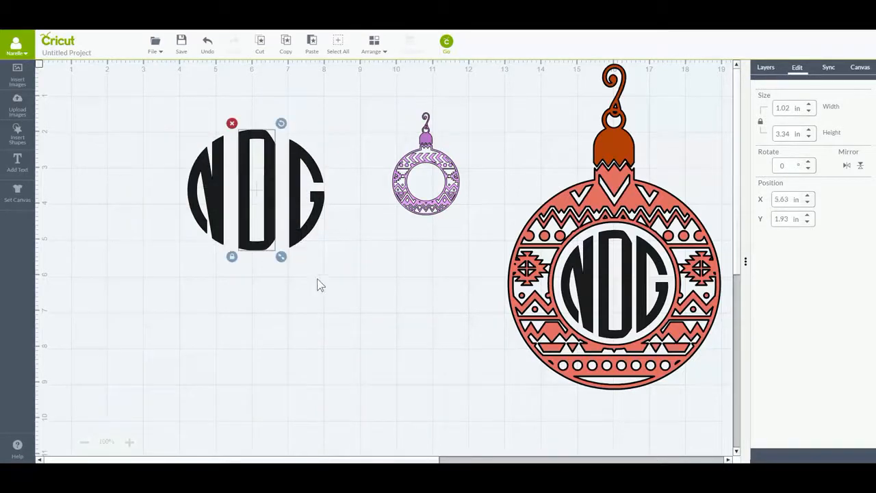
Step: Move the G and N closer to the D to form the circular monogram
left_click(303, 244)
left_click_drag(303, 244, 295, 235)
left_click_drag(197, 213, 207, 214)
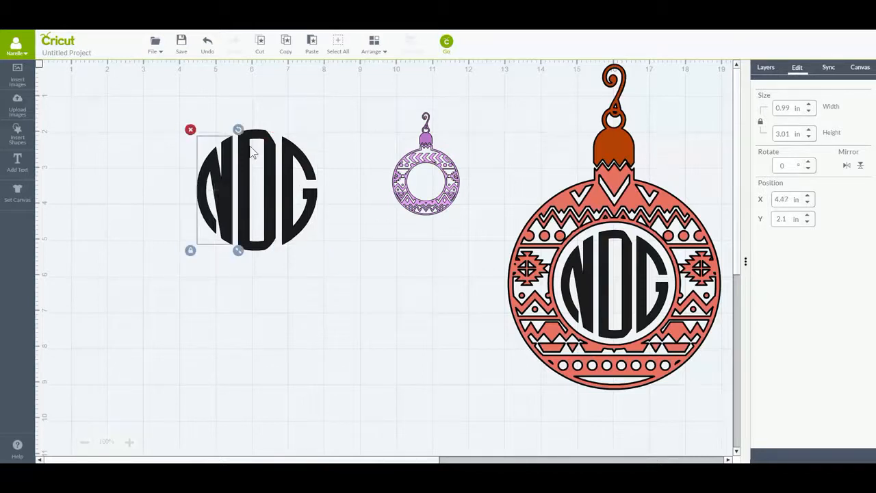
left_click(329, 151)
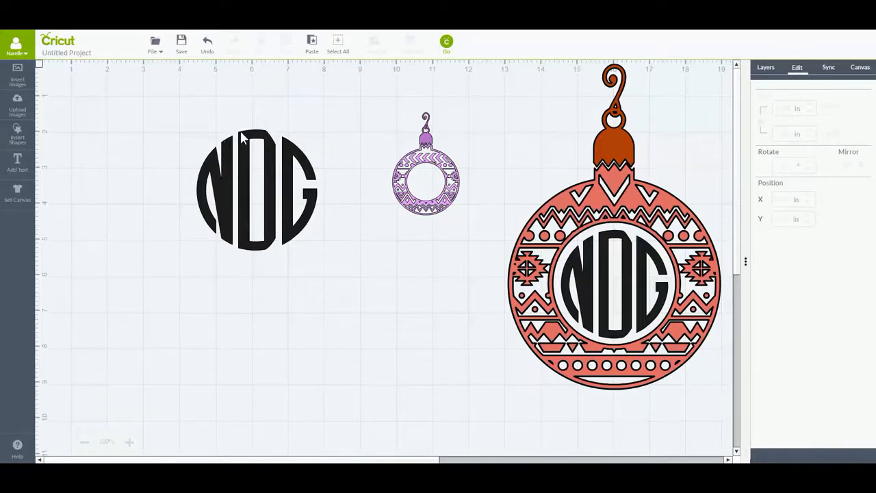
left_click_drag(229, 146, 229, 145)
left_click(312, 241)
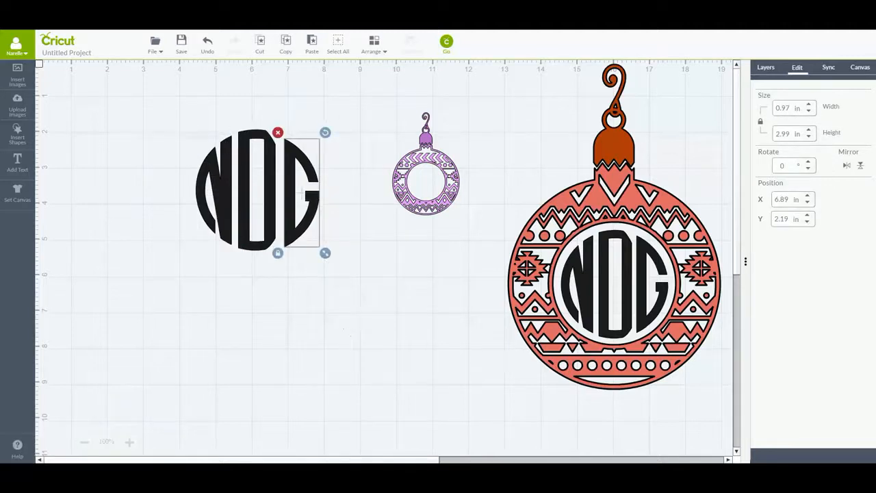
Step: At 150% zoom, even out the gaps between the D and the N and G on either side
left_click(130, 442)
left_click(129, 442)
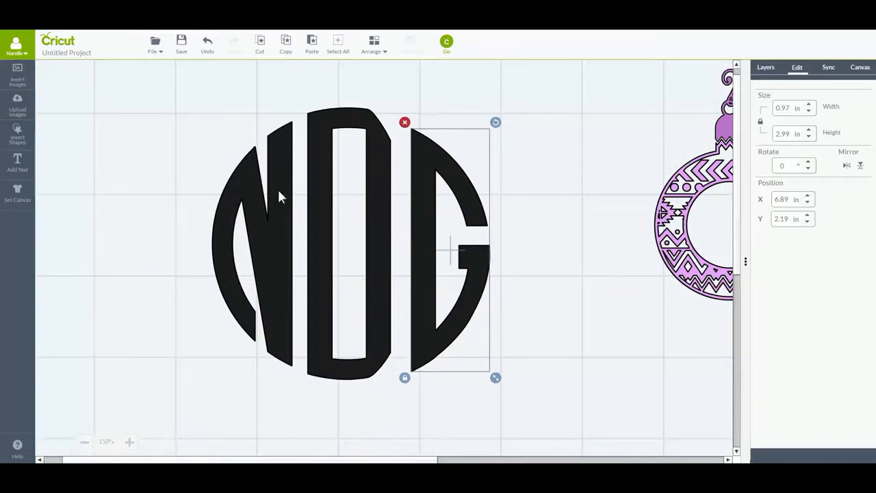
left_click_drag(272, 206, 285, 205)
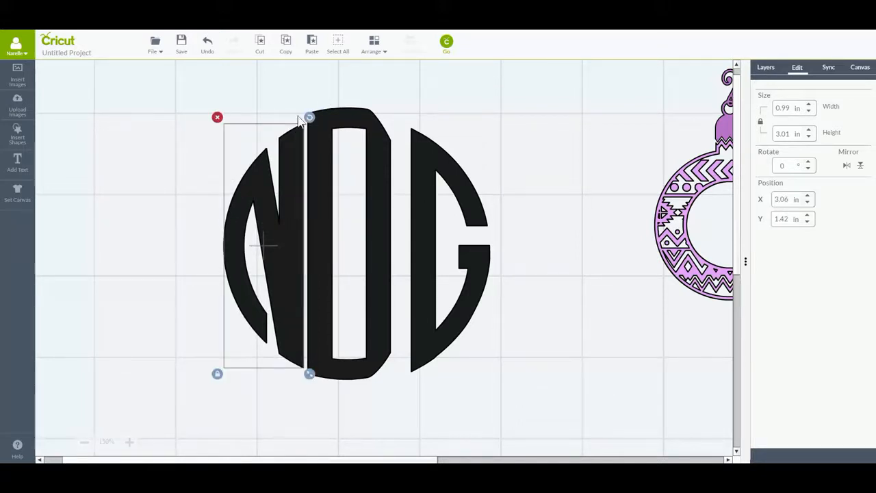
left_click(169, 167)
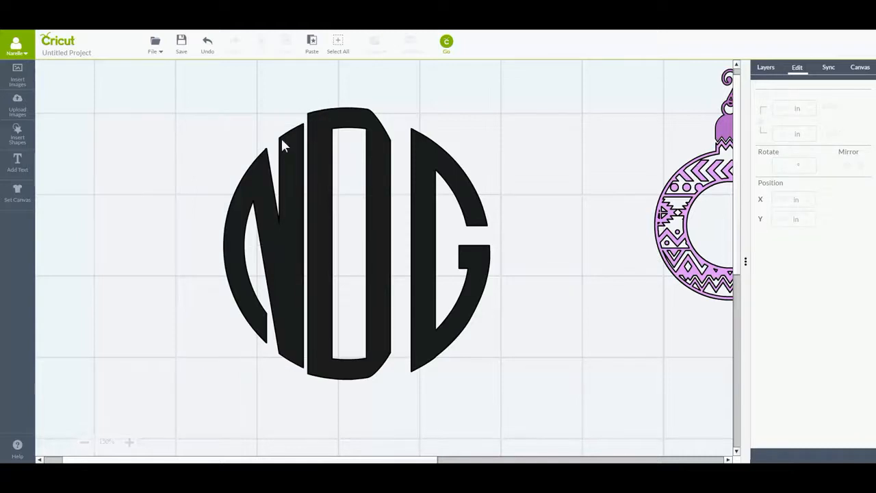
mouse_move(276, 253)
left_mouse_down()
mouse_move(289, 254)
mouse_move(277, 252)
left_mouse_up()
left_click(337, 255)
left_click_drag(418, 232, 411, 230)
left_click(488, 195)
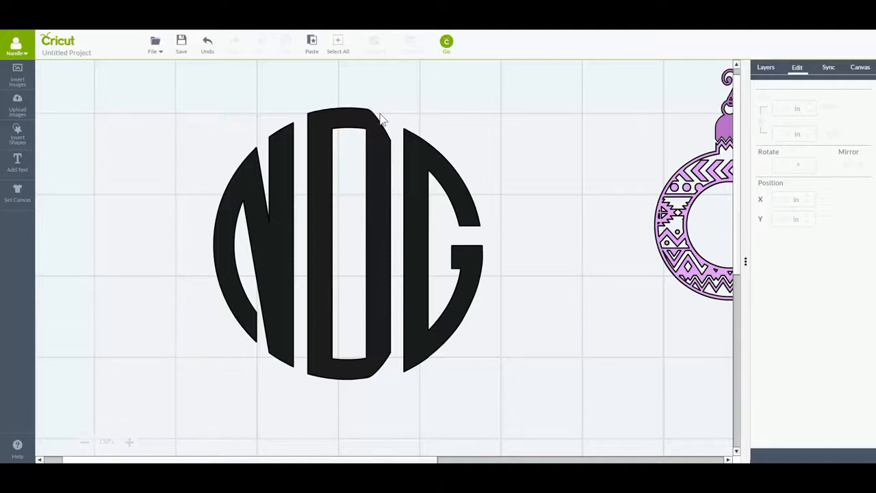
Step: Nudge the G into line with the monogram's circular outline, at about X 6.8 in and Y 2.2 in
left_click(452, 192)
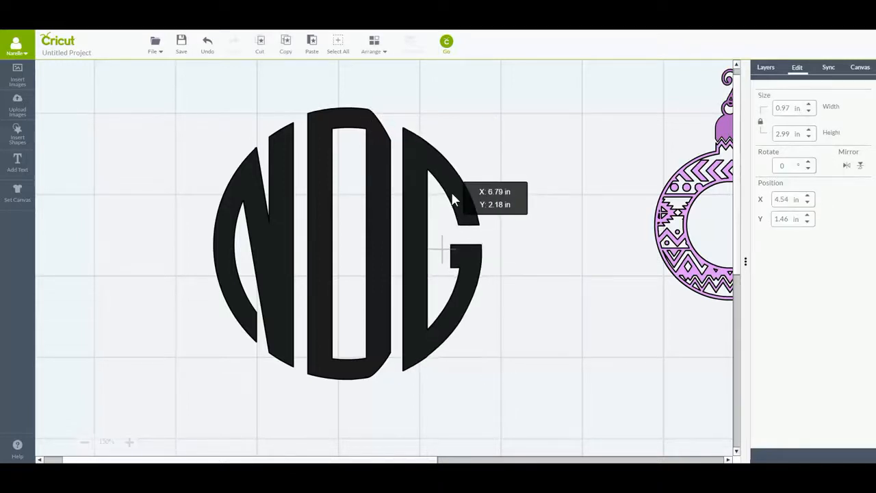
left_click_drag(452, 194, 453, 193)
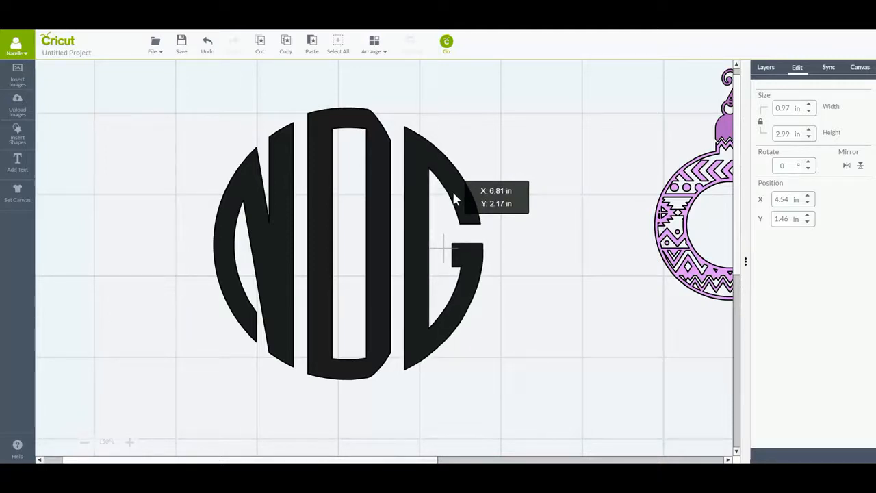
left_click_drag(453, 198, 453, 195)
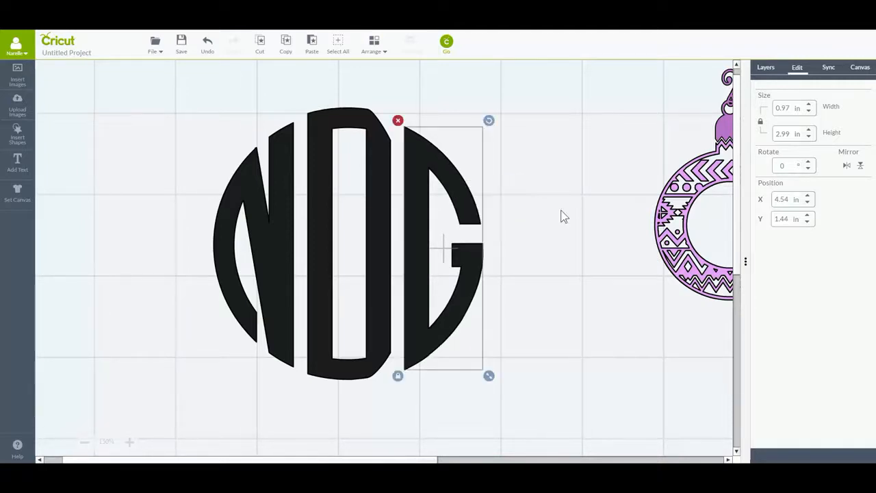
left_click(561, 212)
left_click(84, 441)
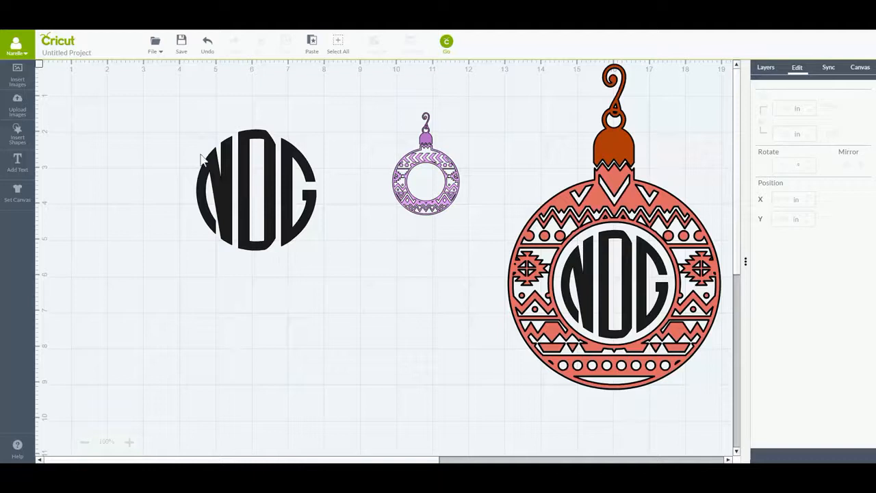
Step: Group the three loose monogram letters and move the group down into the open area of the canvas
left_click_drag(165, 103, 337, 302)
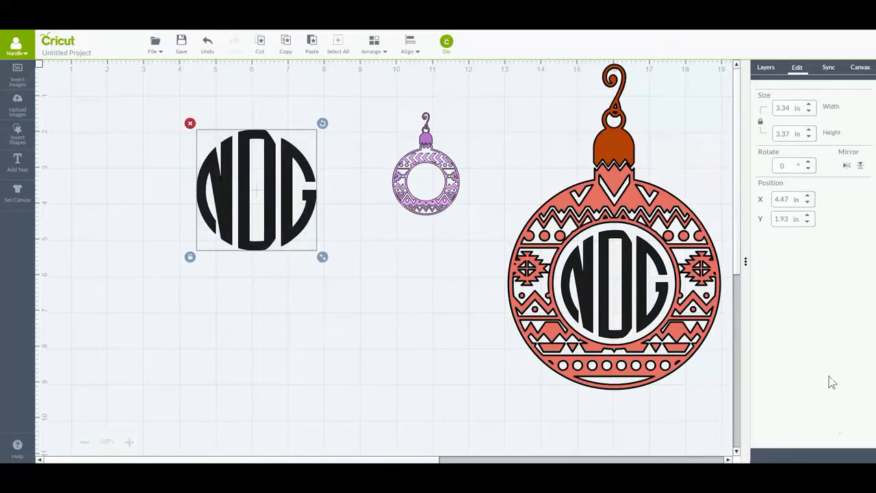
left_click(768, 68)
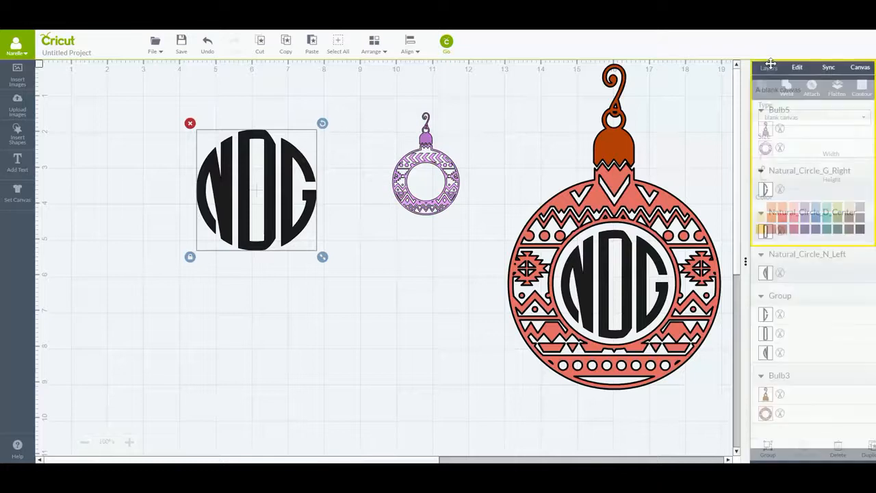
left_click(766, 446)
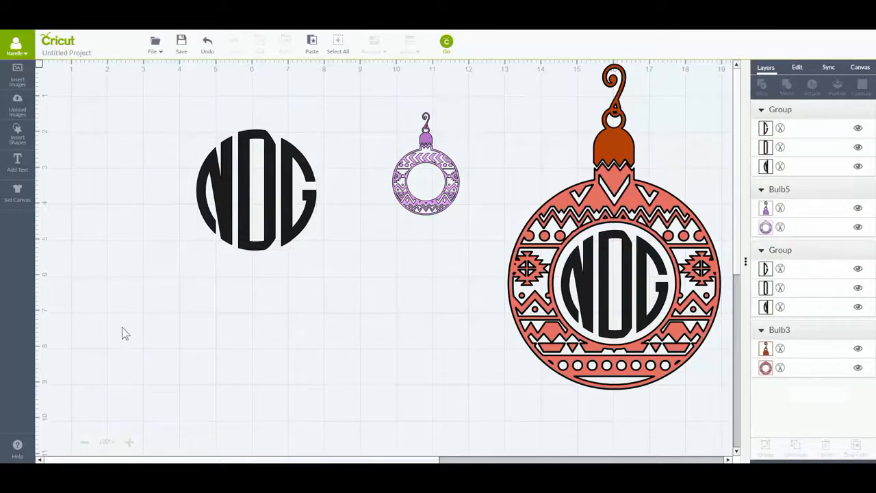
left_click_drag(252, 165, 198, 232)
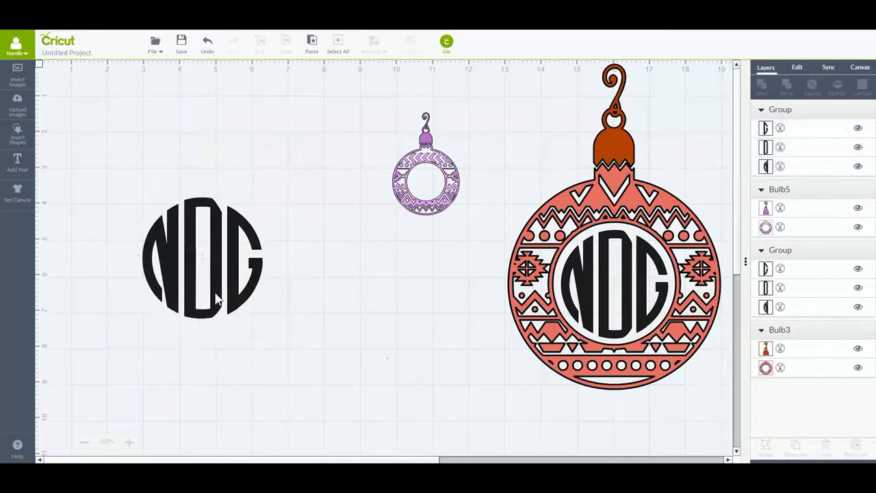
left_click_drag(229, 269, 311, 267)
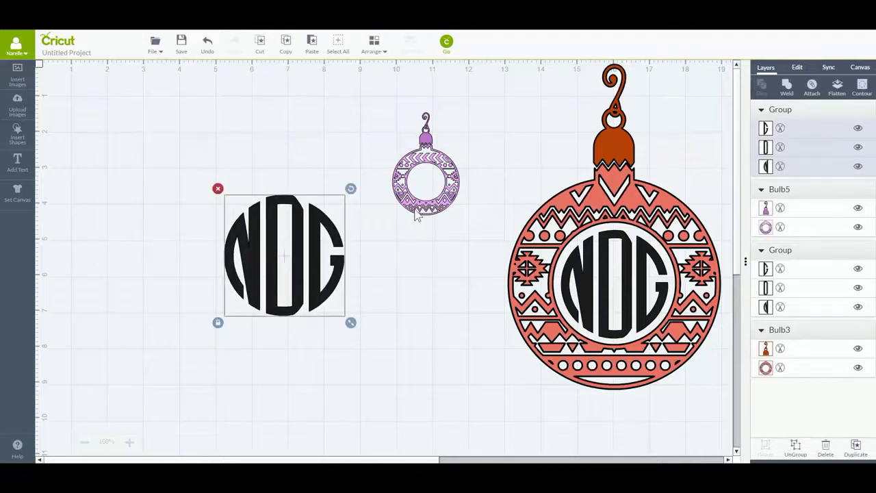
Step: Move the purple bulb over the grouped monogram and enlarge it proportionally to about 5.5 in wide so its ring surrounds the letters
left_click_drag(430, 212, 224, 221)
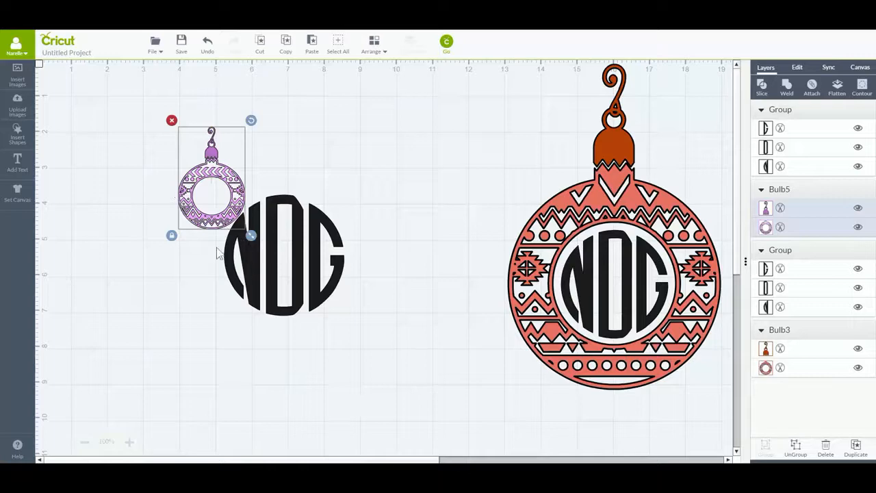
left_click_drag(251, 240, 506, 435)
left_click_drag(268, 411, 264, 314)
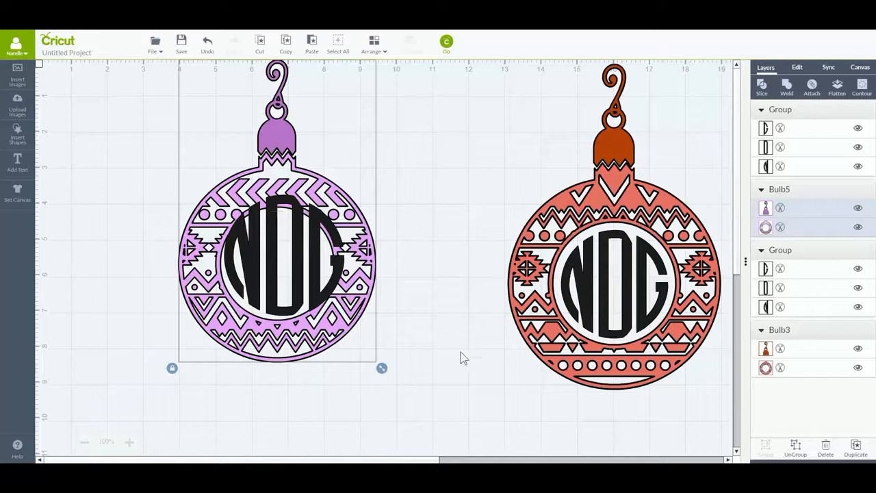
Step: Move the NDG group into the purple bulb's center opening and shrink it proportionally to about 3.1 in wide
left_click(463, 358)
left_click(304, 267)
left_click_drag(301, 261, 297, 267)
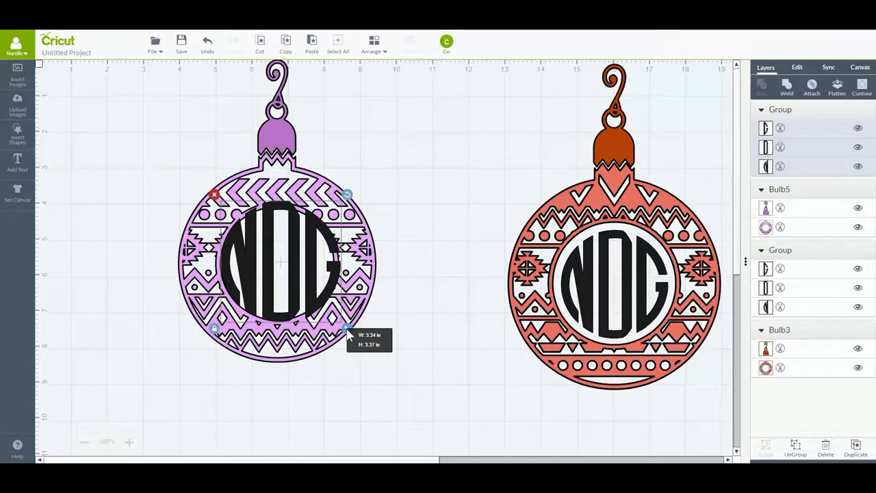
left_click_drag(348, 333, 340, 328)
mouse_move(243, 265)
left_mouse_down()
mouse_move(285, 288)
mouse_move(255, 266)
left_mouse_up()
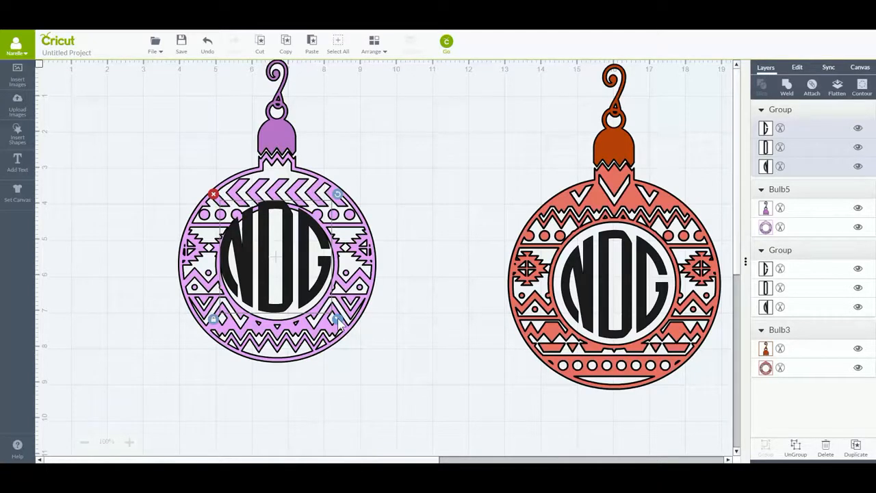
Step: Enlarge the NDG group to about 3.6 in wide and center it so the letters overlap the purple bulb's inner ring
left_click_drag(338, 321, 363, 344)
left_click_drag(299, 272, 293, 265)
left_click(403, 323)
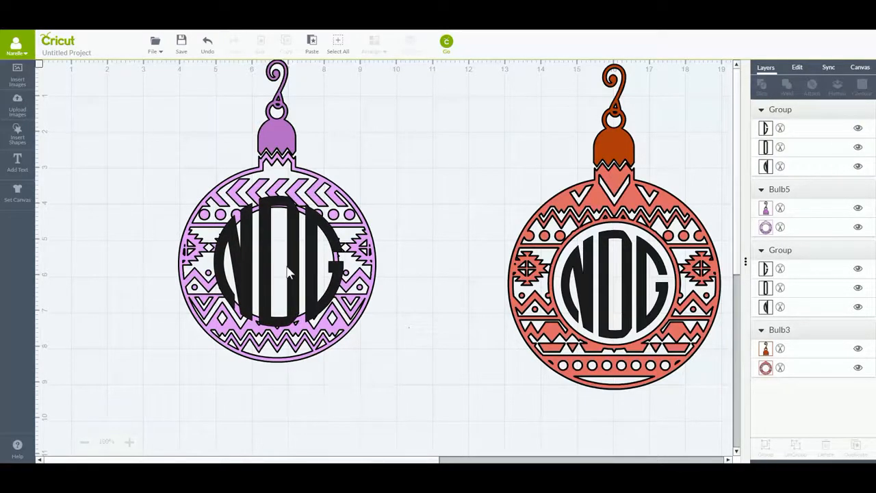
Step: Shrink the NDG group to about 3 in wide and center it inside the purple bulb's opening without touching the ring
left_click(287, 255)
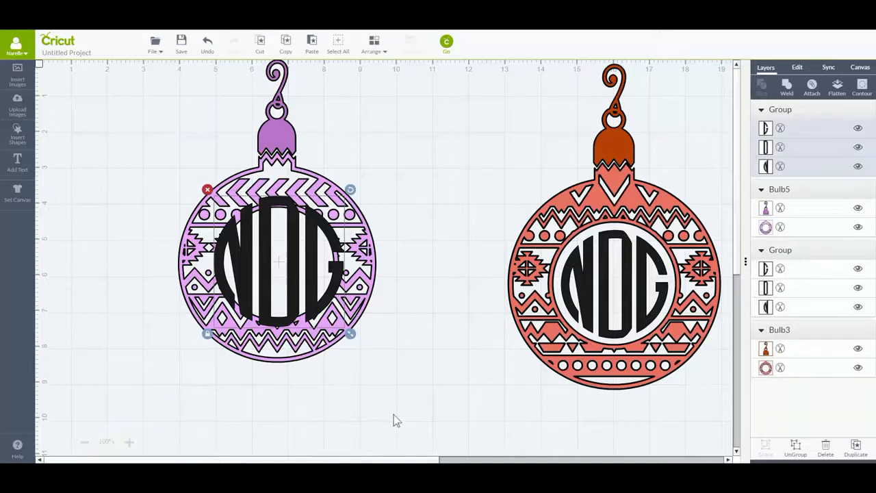
mouse_move(349, 335)
left_mouse_down()
mouse_move(356, 341)
mouse_move(339, 329)
left_mouse_up()
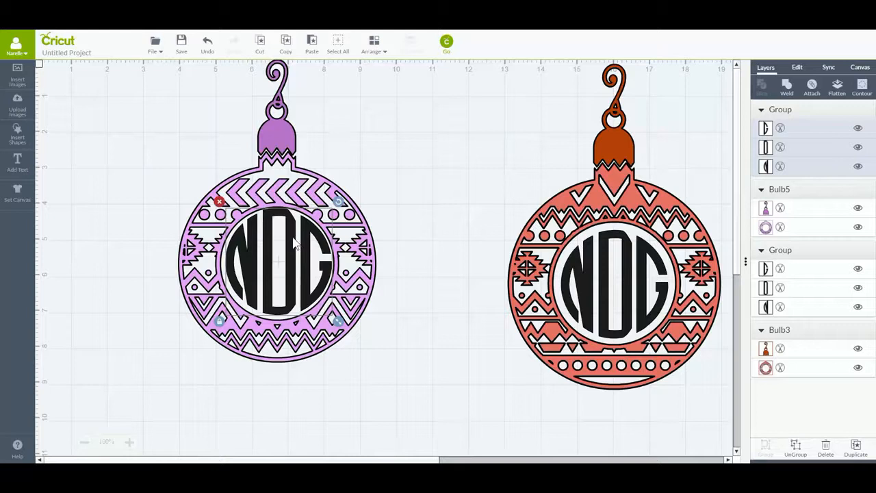
left_click_drag(294, 245, 293, 245)
left_click(324, 422)
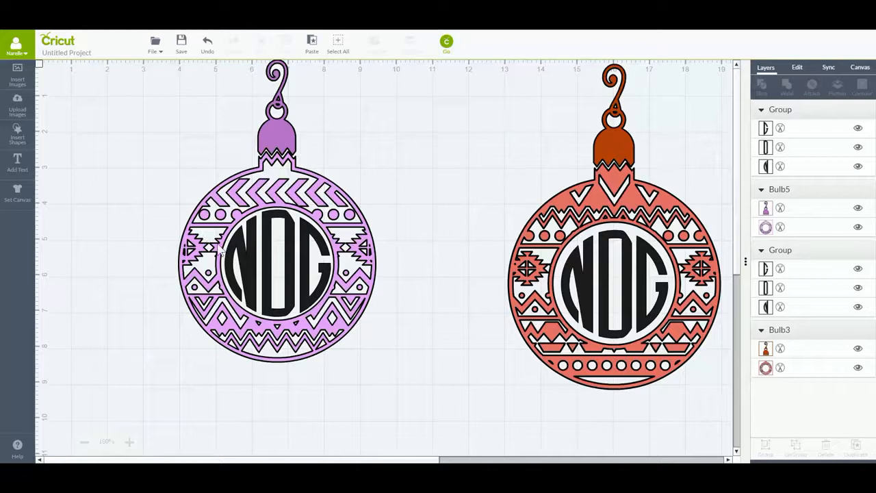
Step: Sync the black monogram letters and the light purple bulb body to the darker purple of the bulb's cap layer
left_click(253, 272)
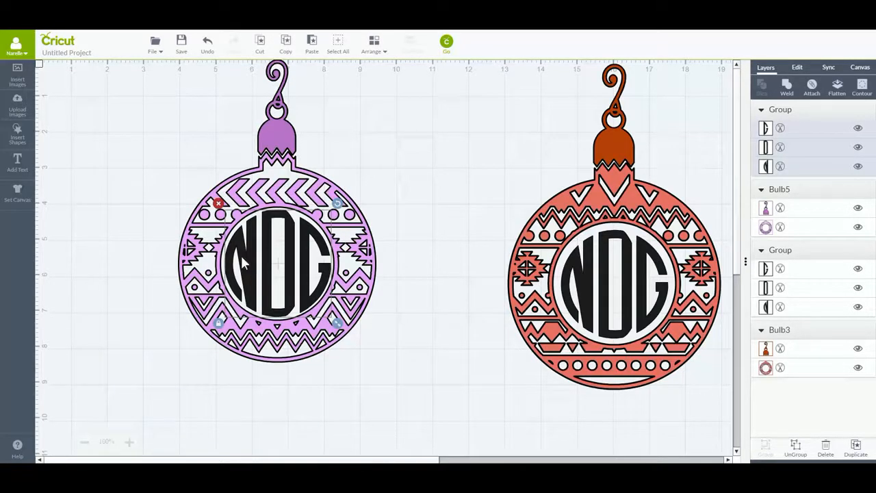
left_click(280, 147)
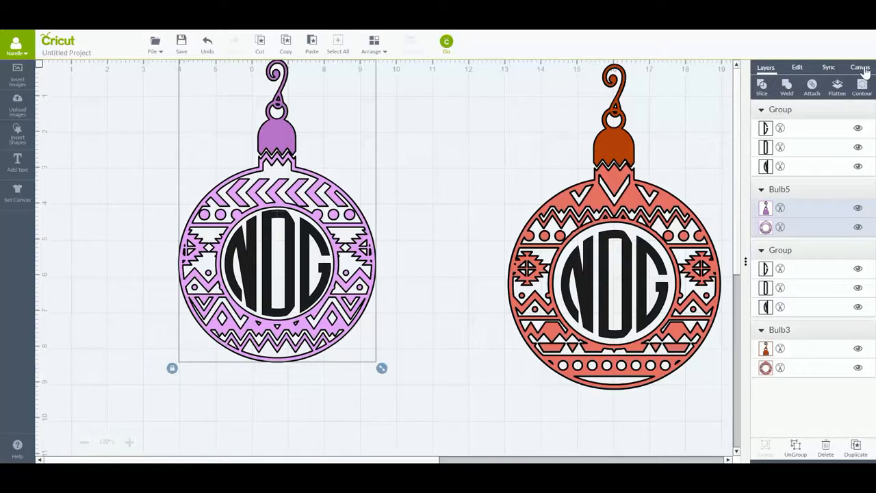
left_click(828, 70)
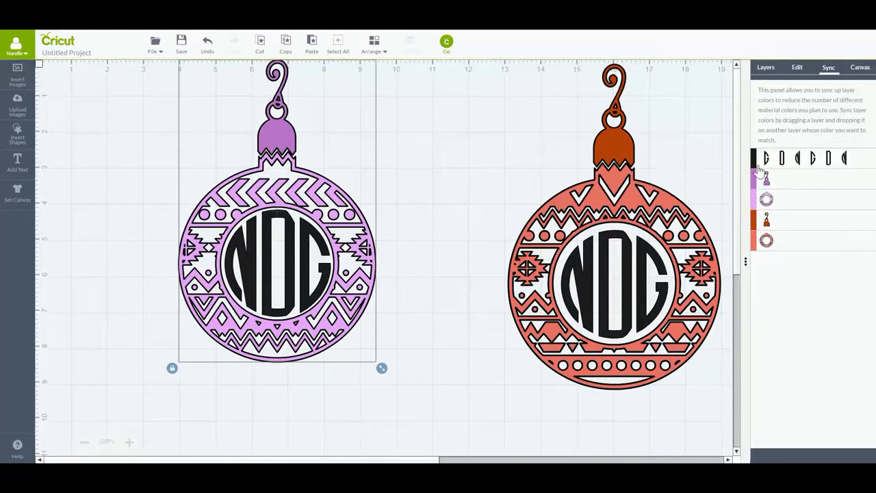
left_click_drag(753, 156, 758, 179)
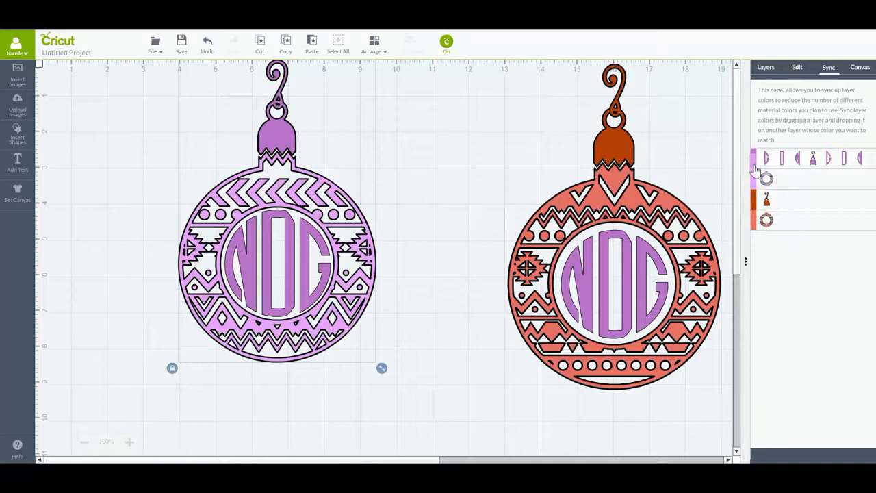
left_click_drag(761, 178, 758, 158)
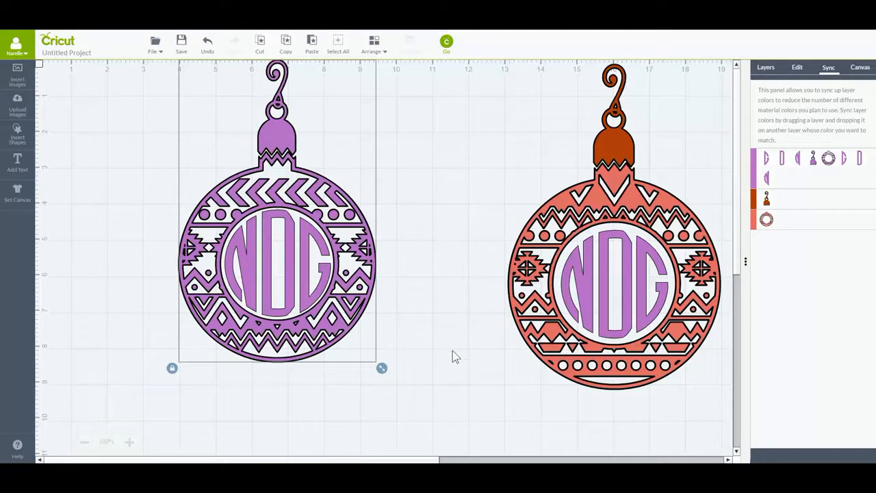
Step: Undo both color syncs on the monogram letters and the purple bulb
left_click(207, 51)
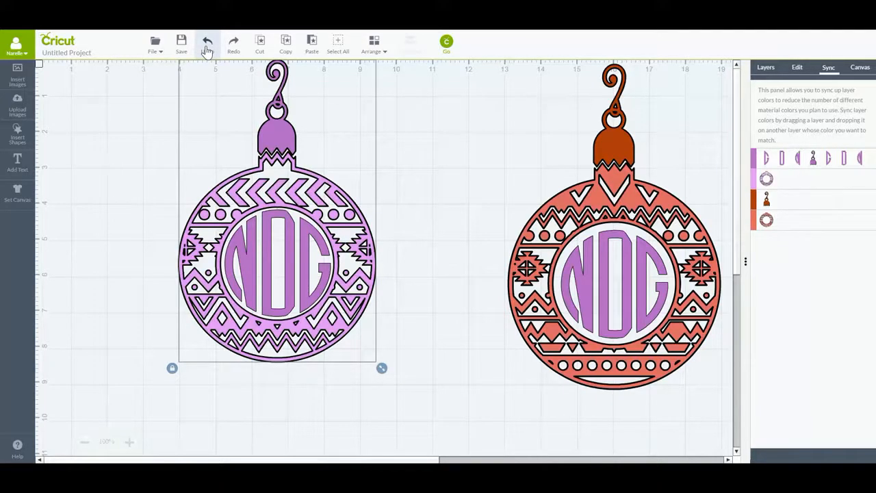
left_click(206, 52)
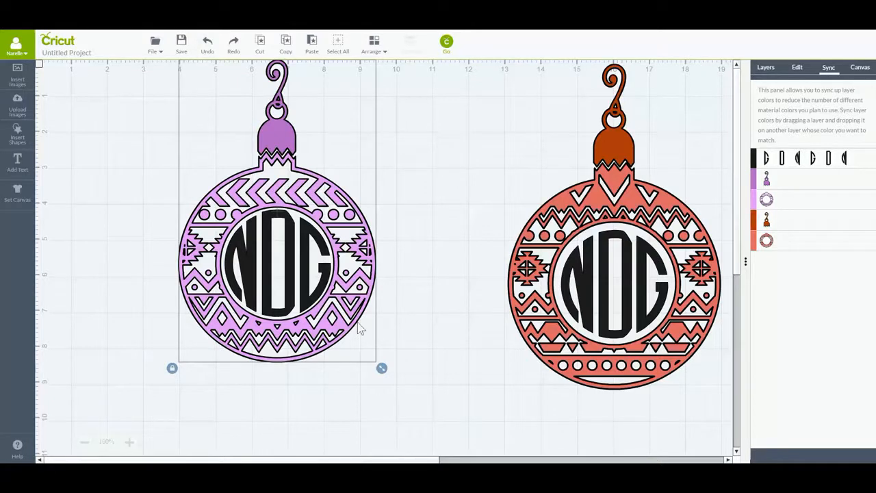
Step: Move the purple bulb and its NDG monogram together about 1.2 in lower and flatten them into one printable set
left_click(765, 67)
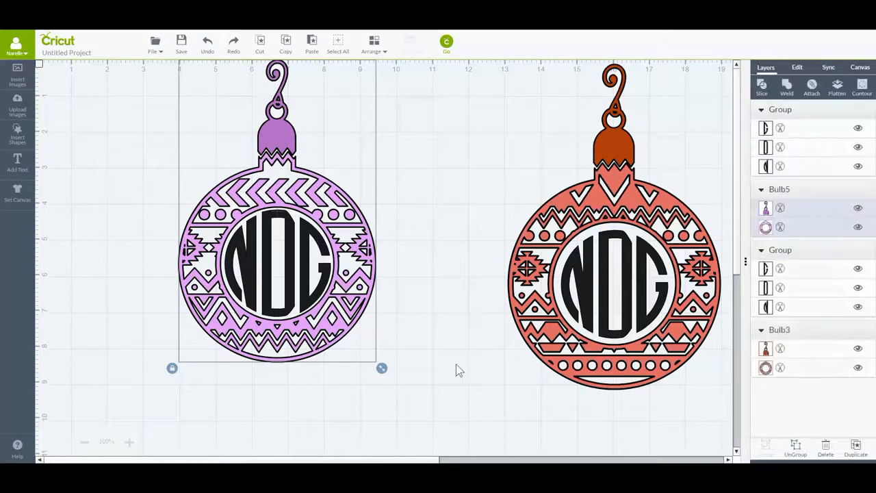
left_click(421, 378)
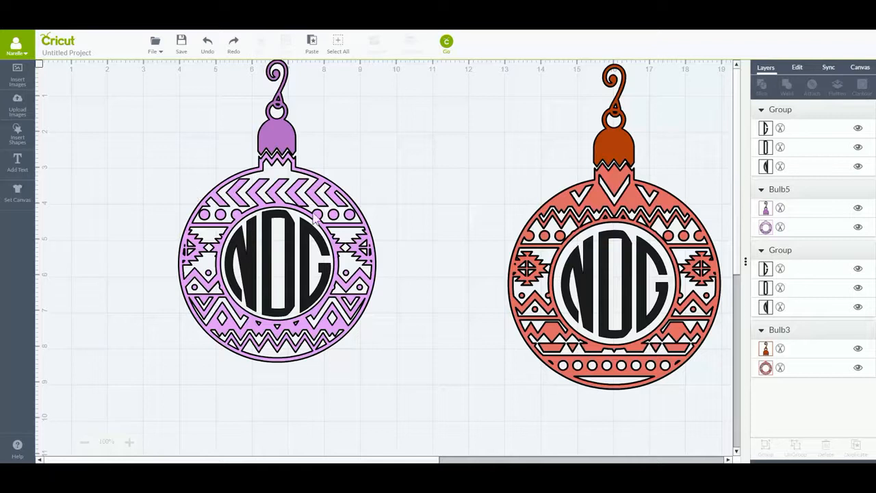
left_click(293, 271)
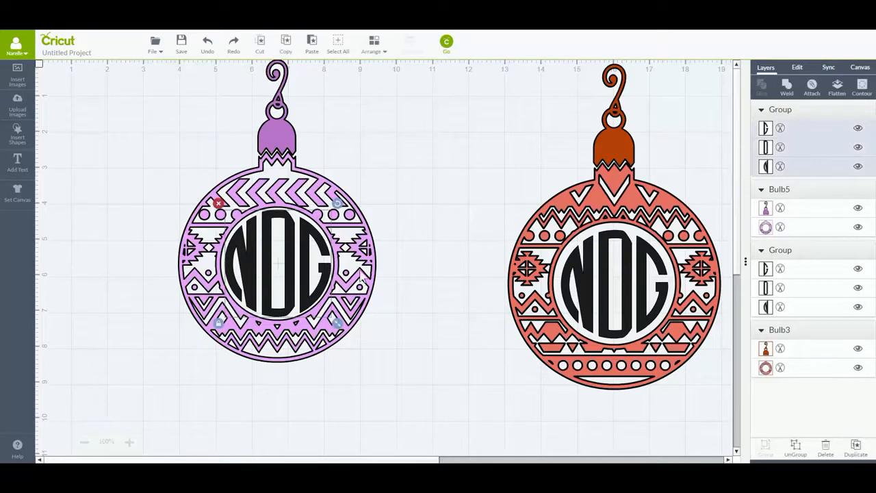
left_click(195, 256, "shift")
left_click_drag(195, 256, 194, 300)
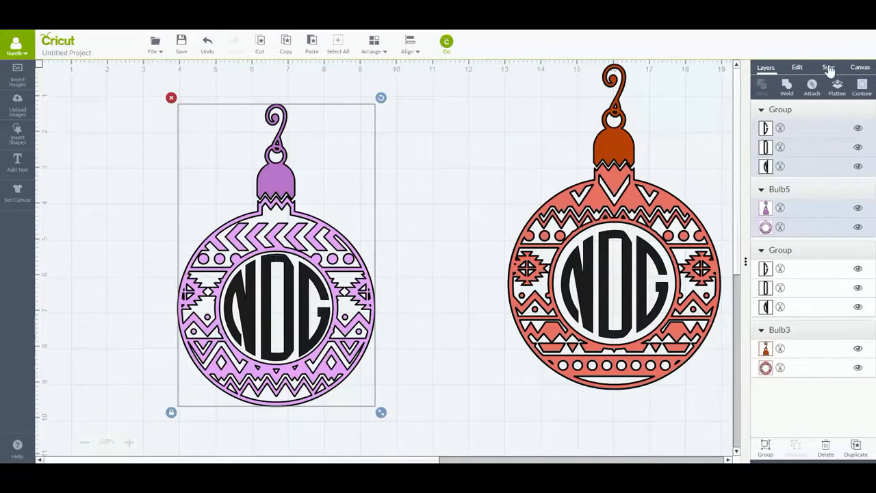
left_click(838, 88)
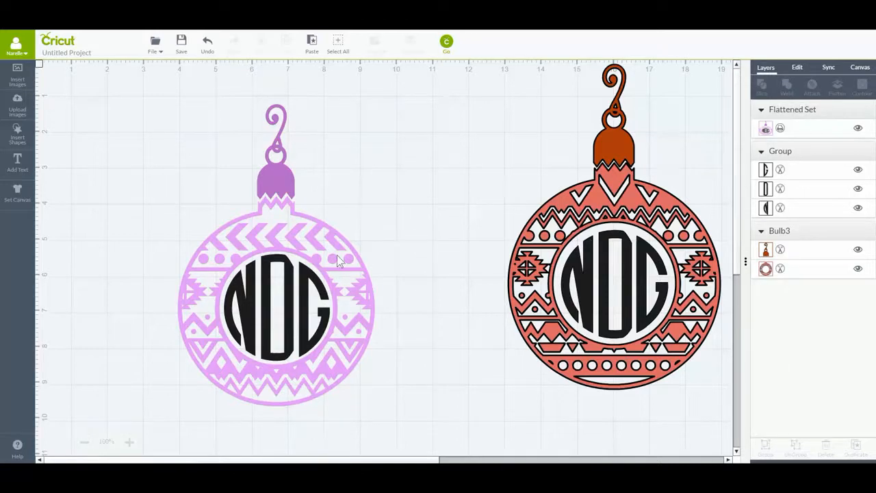
Step: Unflatten the purple bulb and NDG monogram back into separate layers
left_click(316, 255)
left_click(17, 133)
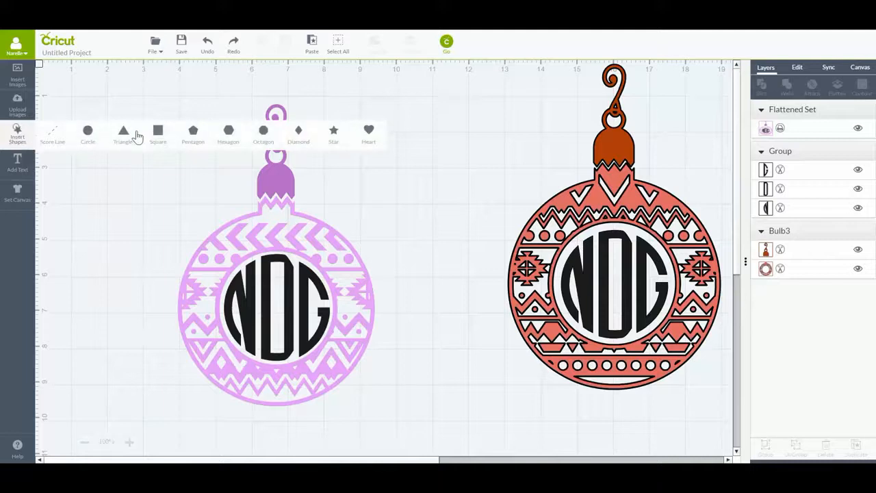
left_click(17, 134)
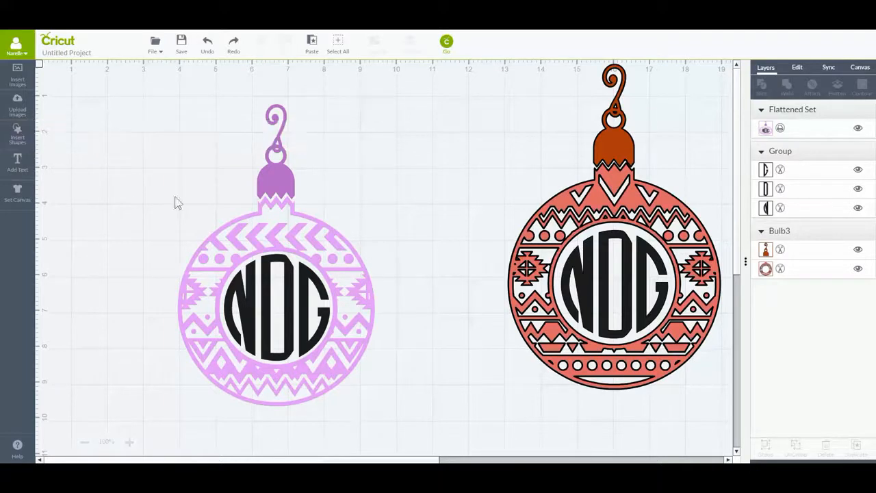
left_click(319, 238)
left_click(836, 89)
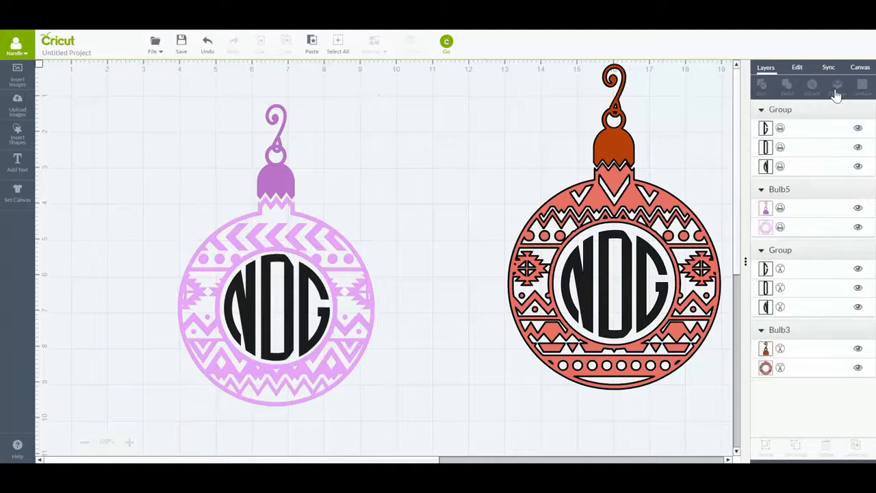
Step: Insert a square and stretch it to about 6.7 in wide by 9.1 in high so it covers the whole purple bulb
left_click(17, 132)
left_click(158, 135)
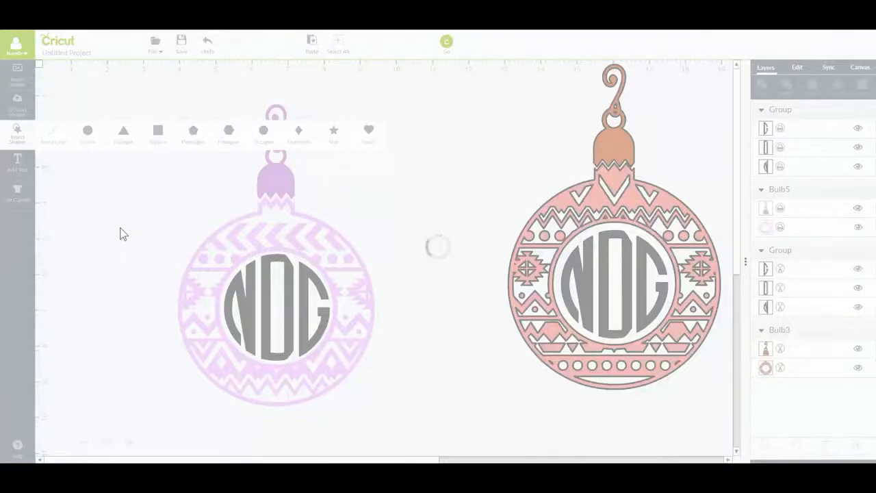
left_click_drag(286, 325, 191, 138)
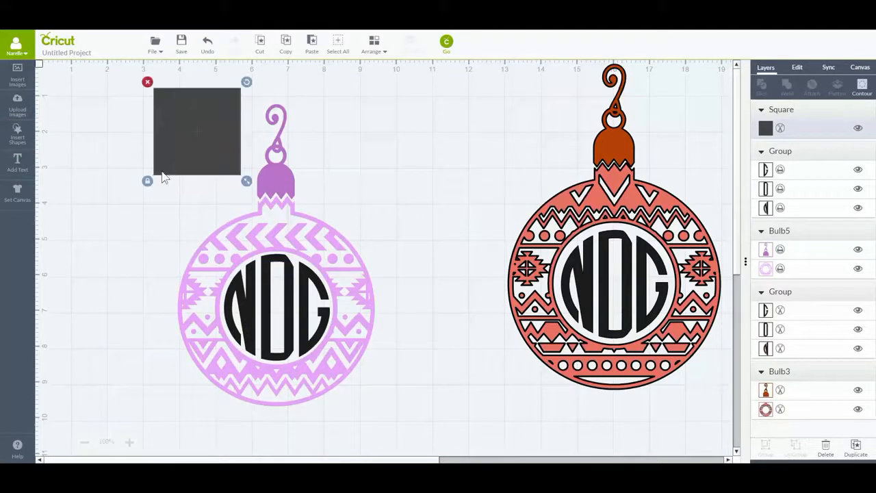
left_click_drag(248, 183, 417, 440)
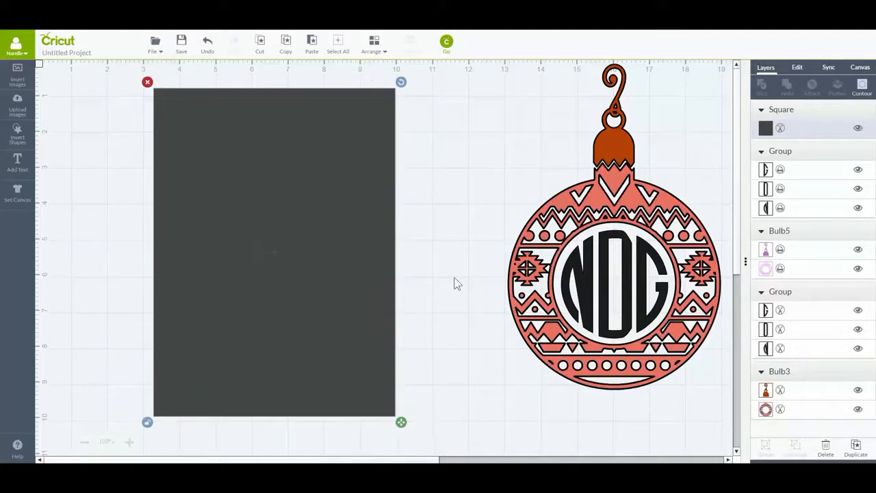
Step: Send the dark square to the back and shift it slightly down to center it behind the purple bulb
left_click(374, 42)
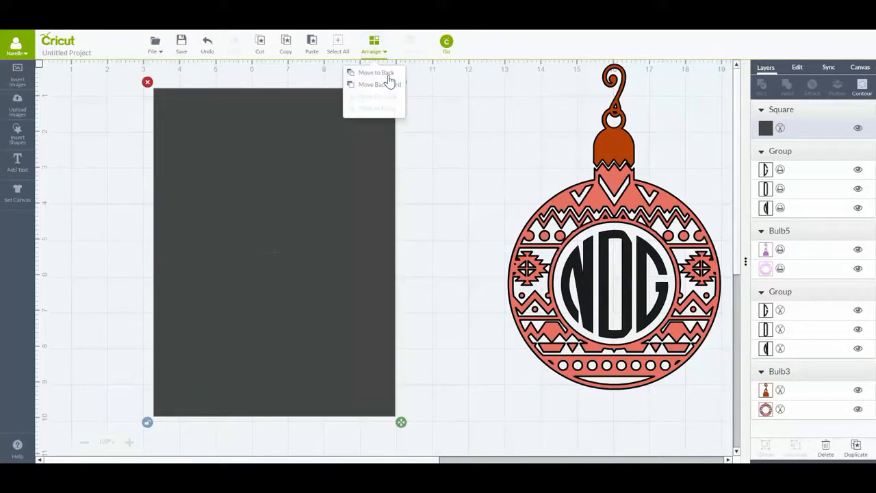
left_click(388, 75)
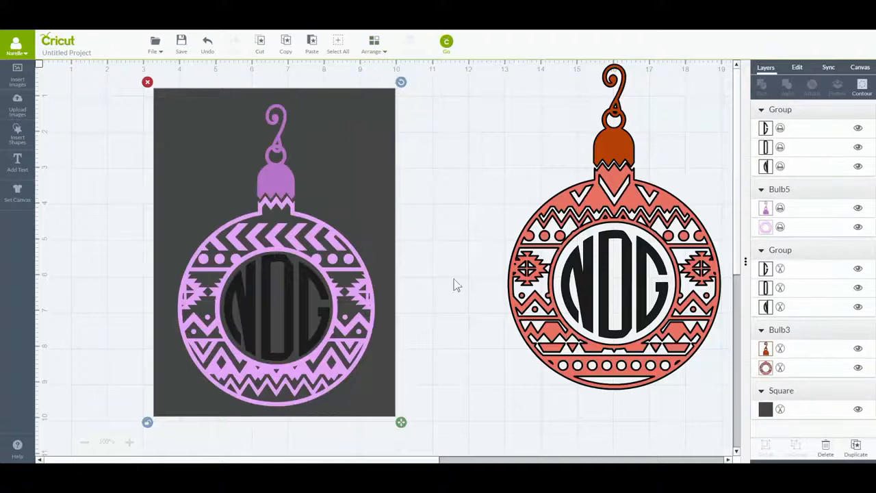
left_click(366, 131)
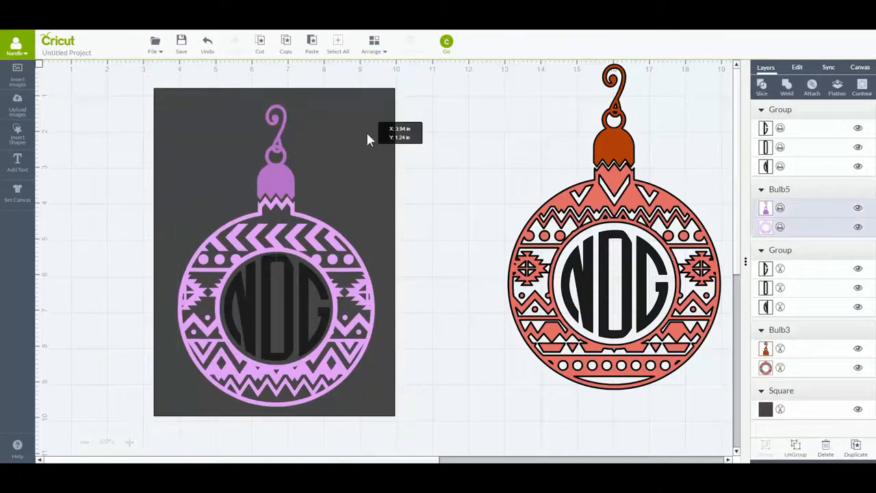
left_click_drag(381, 125, 381, 132)
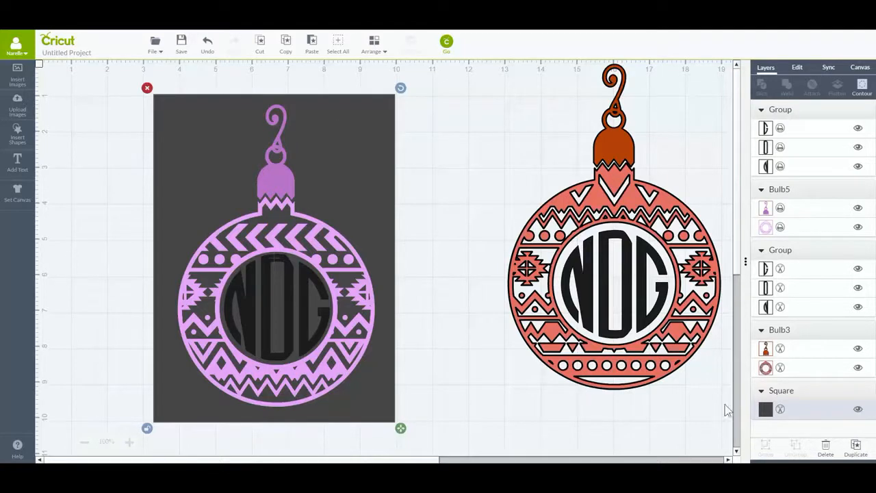
Step: Color the background square white and flatten it together with the purple bulb and NDG monogram
left_click(764, 409)
left_click(619, 134)
left_click(399, 212)
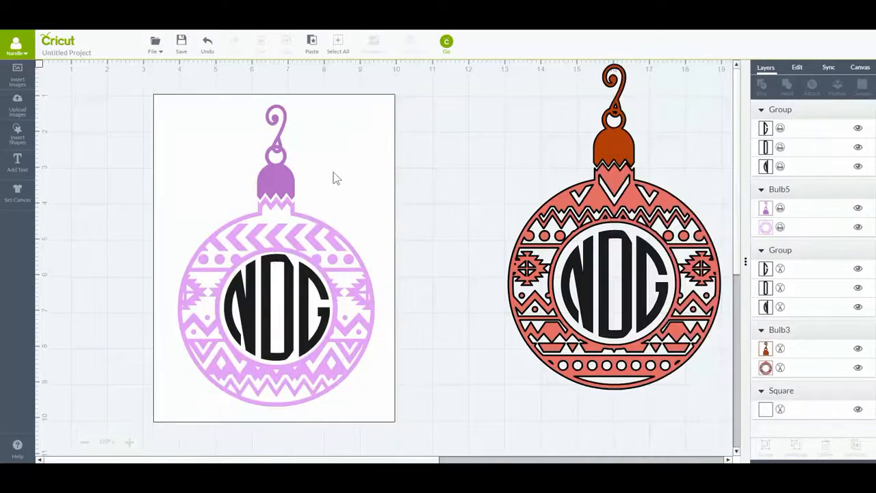
left_click_drag(115, 74, 427, 437)
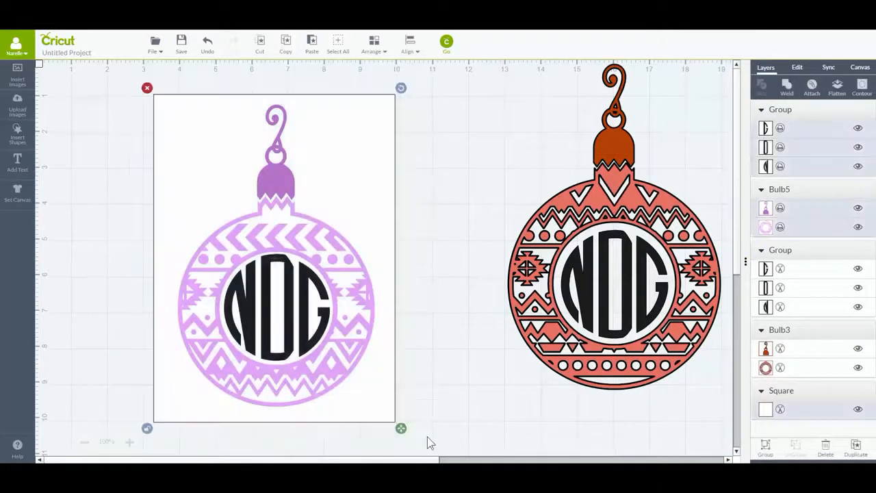
left_click(836, 88)
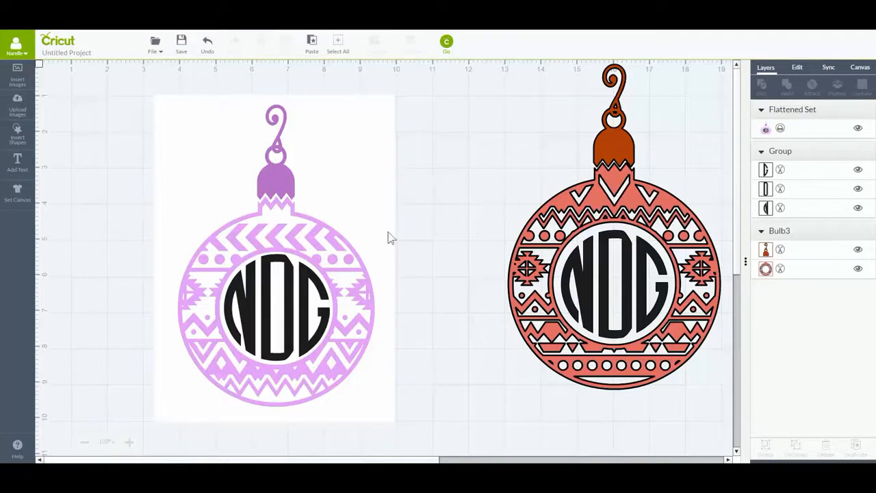
Step: Unflatten the set and move the white square away from the purple bulb, over the orange ornament
key("ctrl+z")
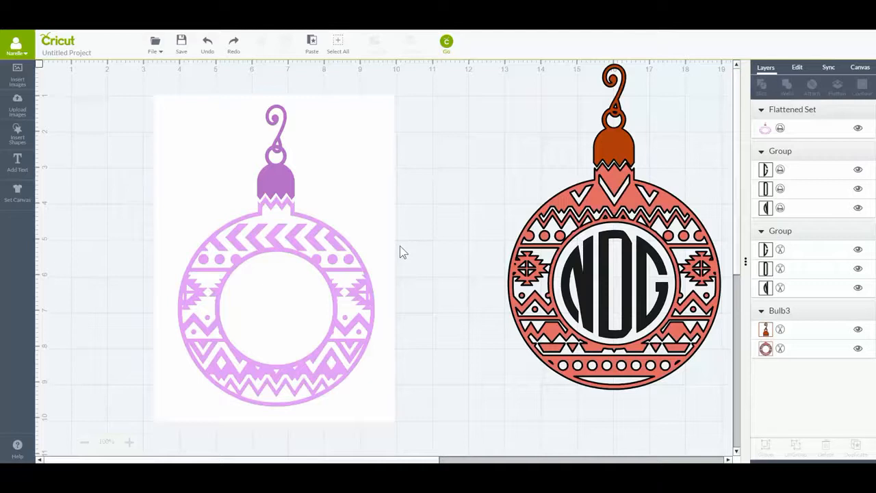
left_click(388, 110)
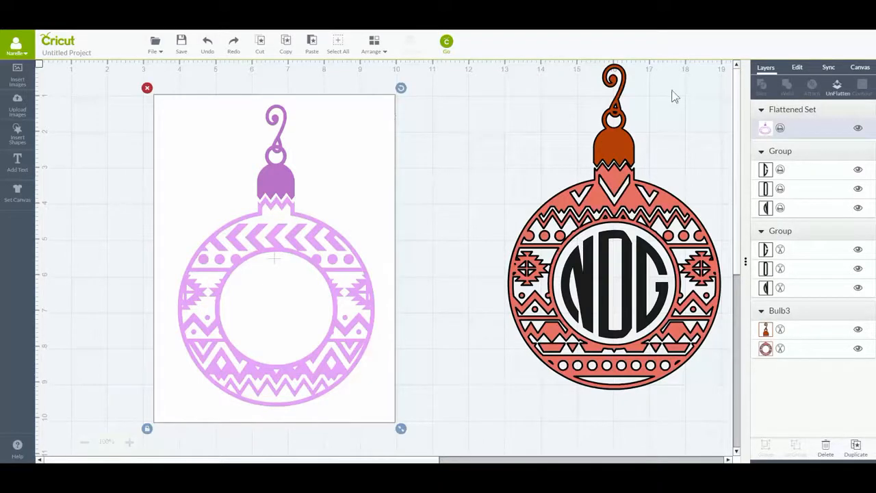
left_click(837, 88)
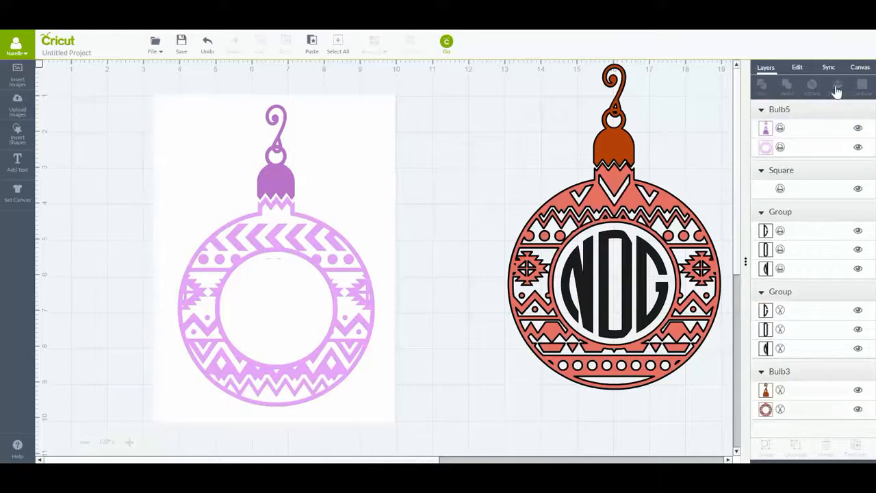
left_click(390, 108)
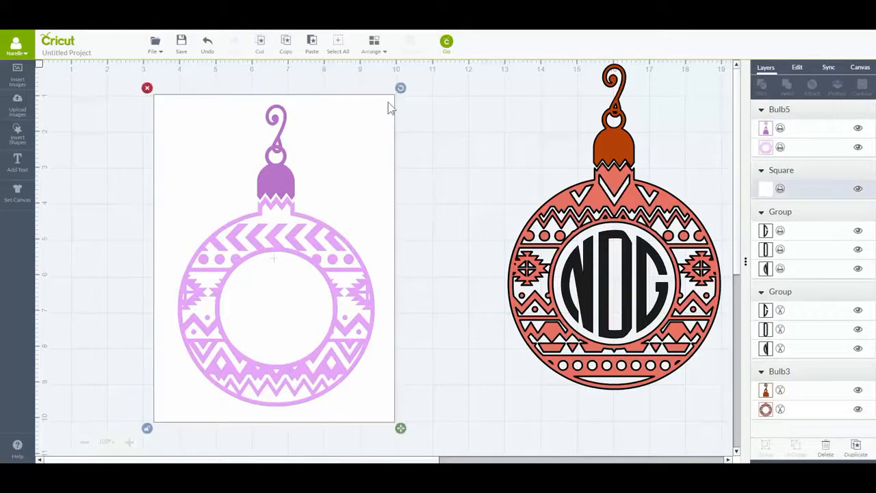
left_click_drag(388, 102, 733, 103)
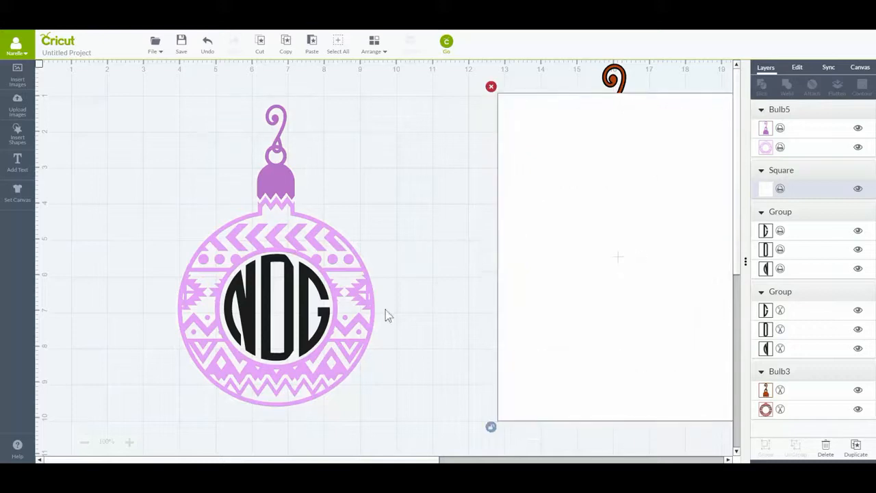
Step: Change both layers of the purple bulb, the body and the cap with its hook, from Print to Cut
left_click(311, 239)
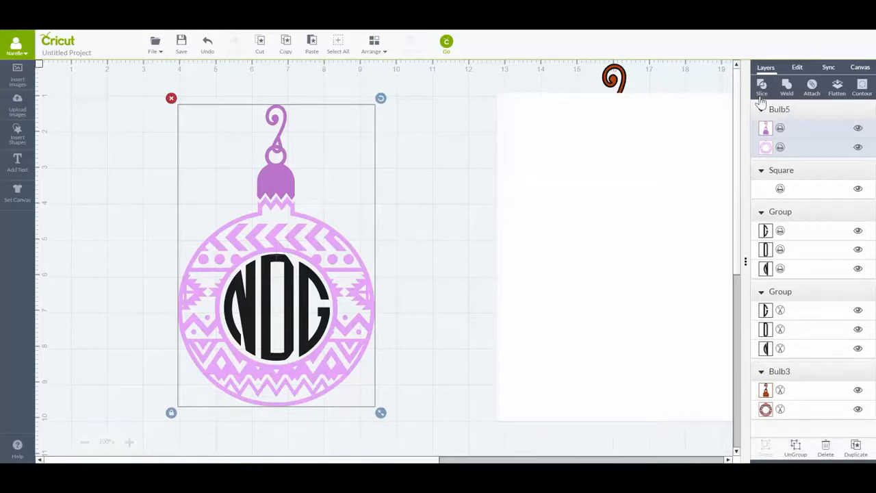
left_click(780, 149)
left_click(621, 89)
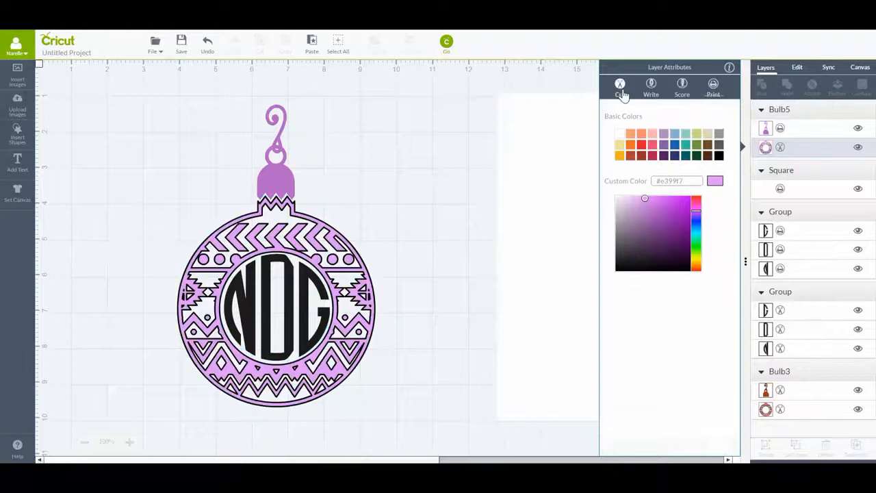
left_click(780, 128)
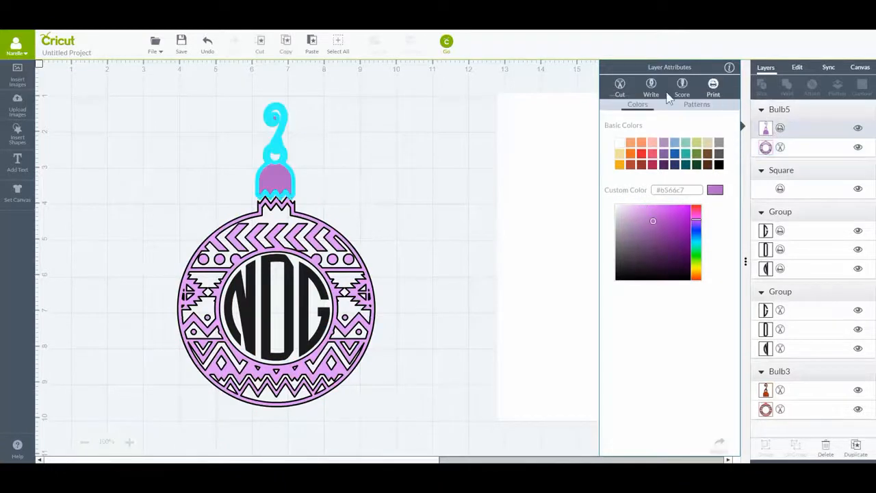
left_click(620, 88)
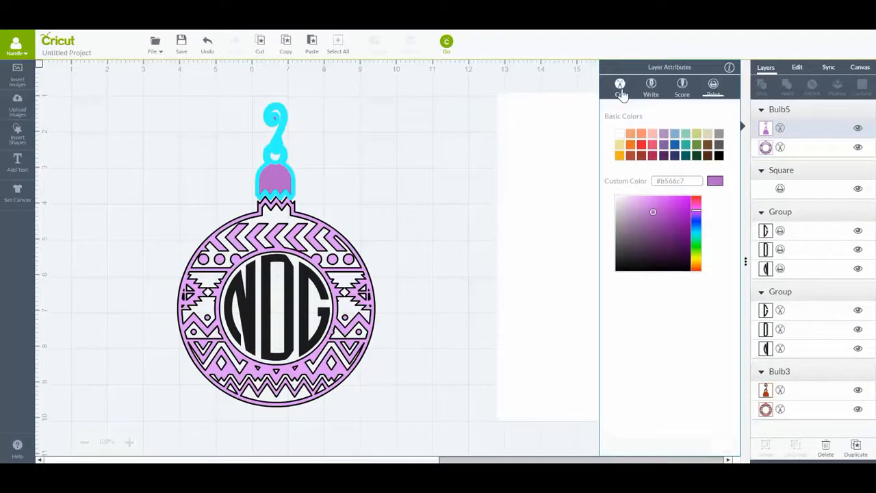
left_click(479, 192)
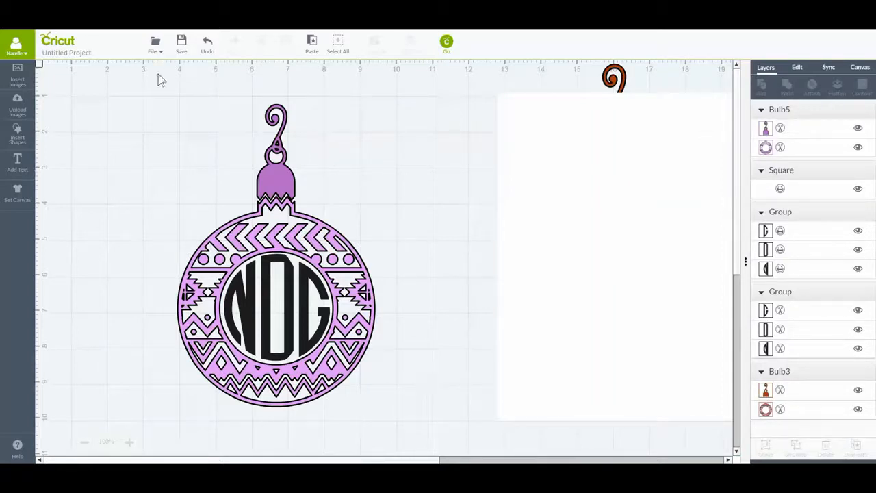
Step: Duplicate the purple bulb with its NDG monogram and place the copy on the white square
left_click_drag(151, 78, 417, 425)
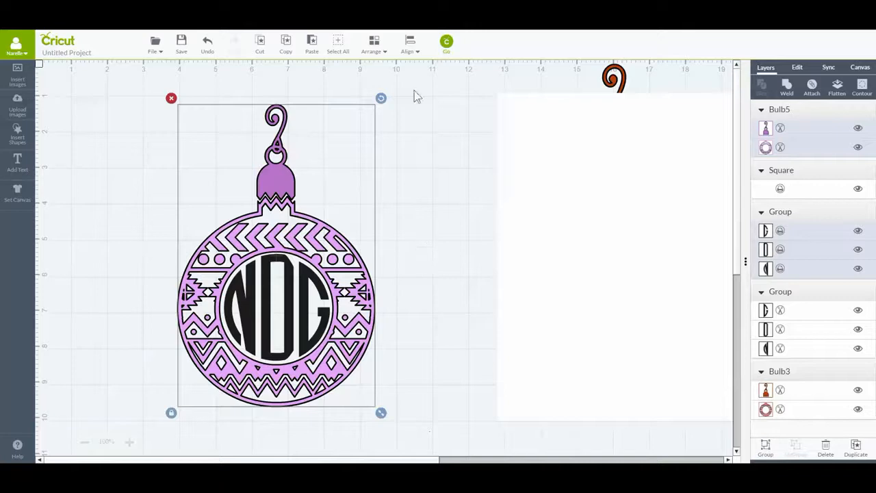
left_click(855, 448)
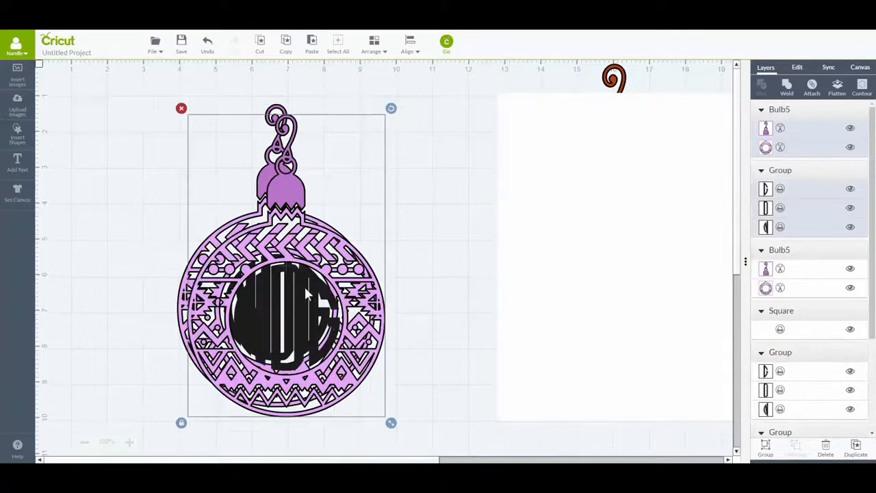
left_click_drag(284, 253, 618, 238)
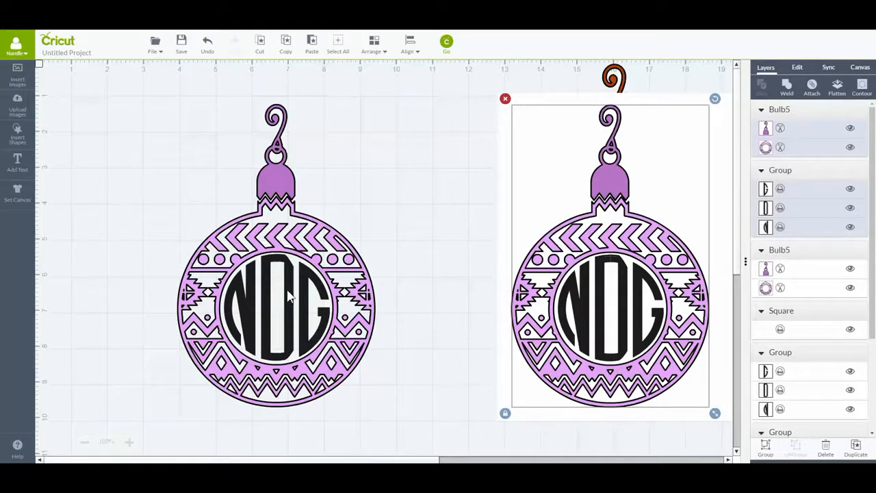
Step: Delete the NDG letters from the original purple bulb and reposition the empty bulb beside the copy
left_click(347, 276)
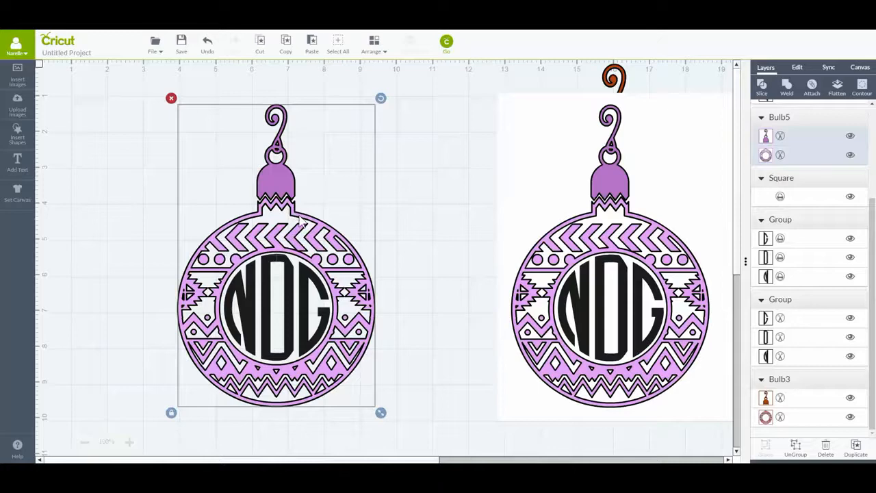
left_click_drag(301, 220, 165, 226)
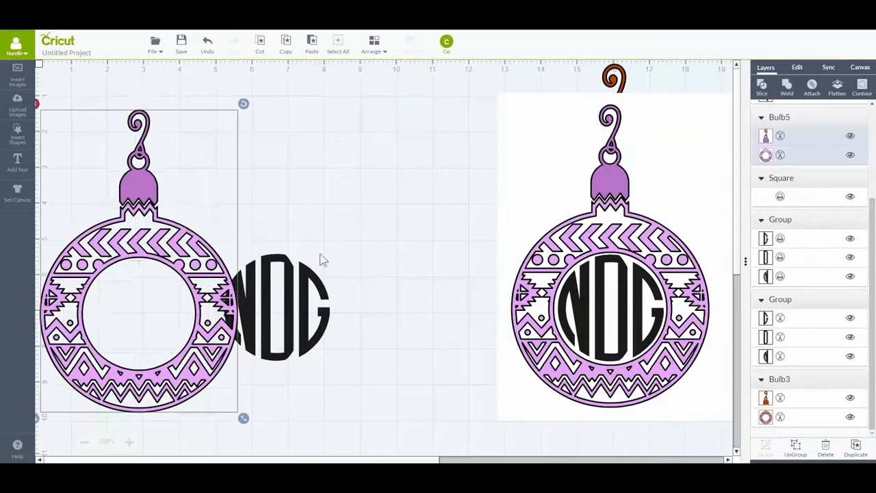
left_click(293, 285)
key("Delete")
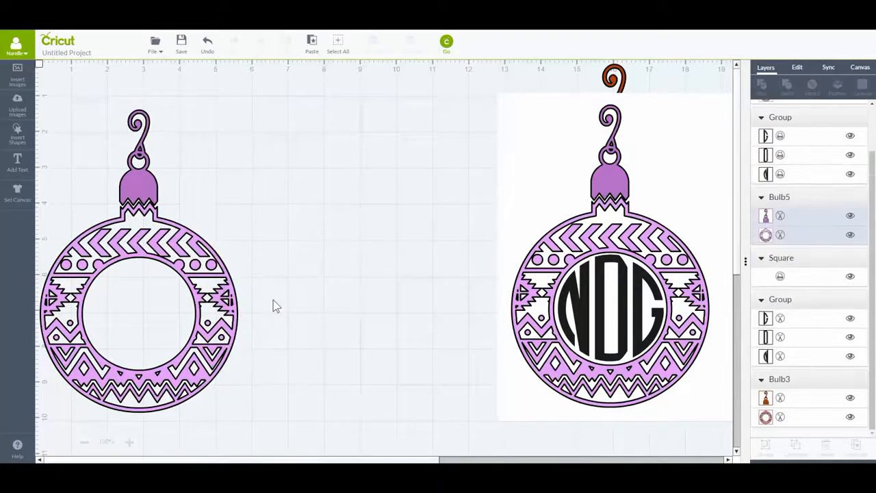
left_click_drag(197, 278, 353, 272)
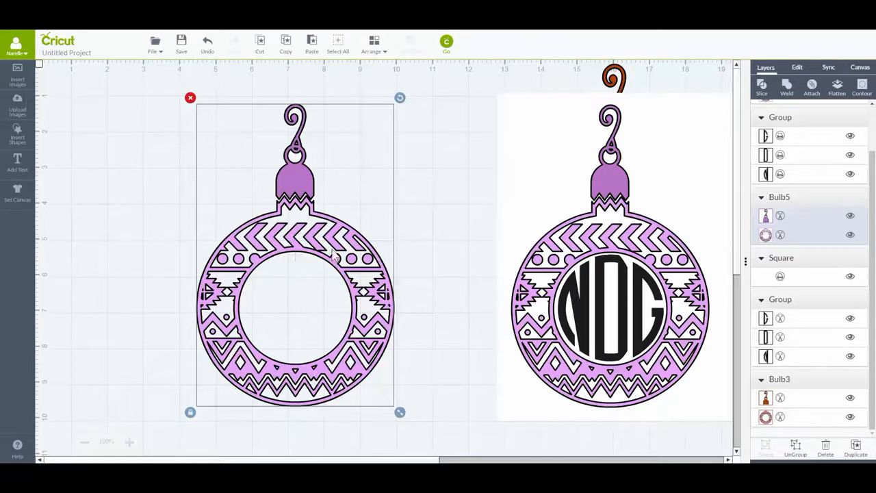
Step: Ungroup the empty purple bulb so its patterned body and its cap with hook can be selected separately
left_click(864, 93)
left_click(796, 449)
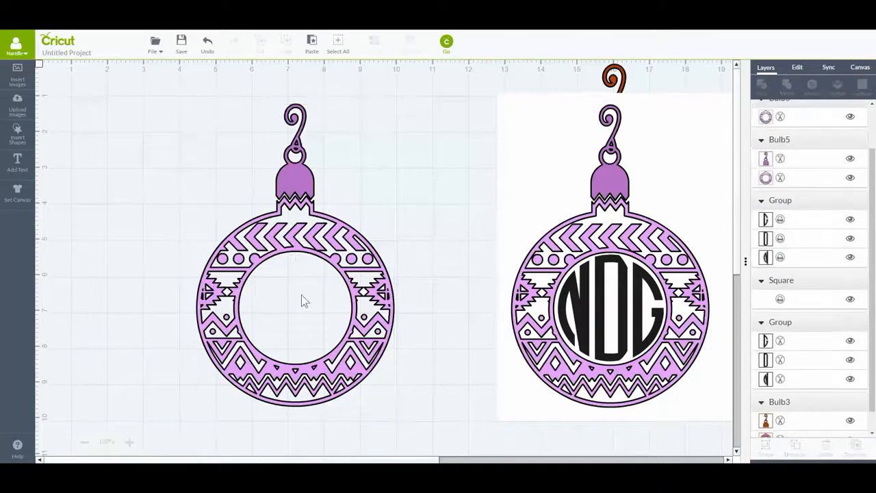
left_click(318, 260)
left_click(301, 176)
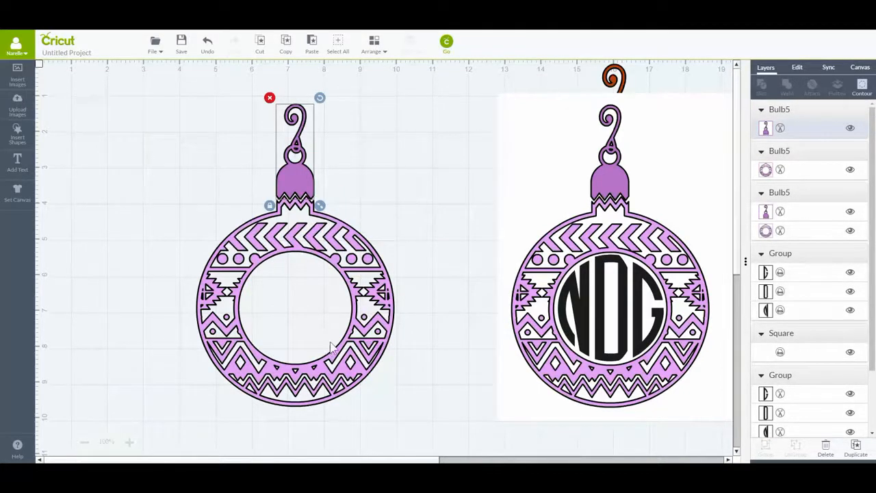
Step: Use Contour on the ungrouped bulb body to hide several of its pattern cutouts
left_click(424, 249)
left_click(262, 257)
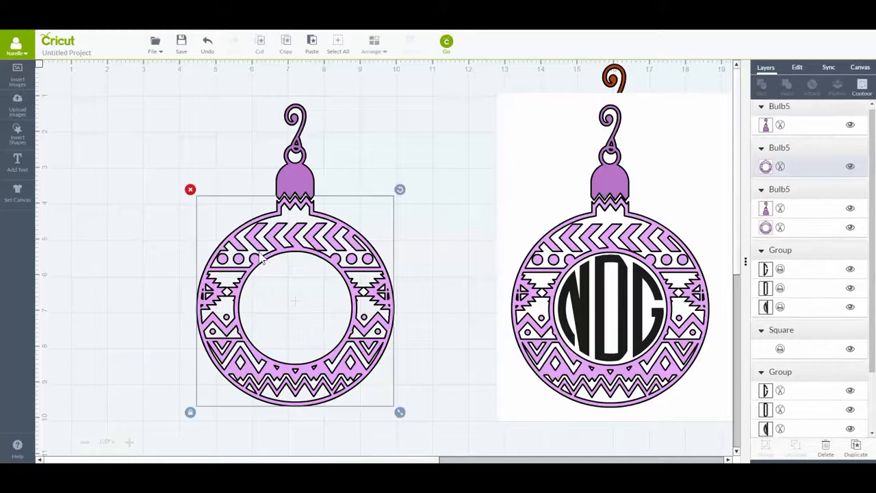
left_click(860, 89)
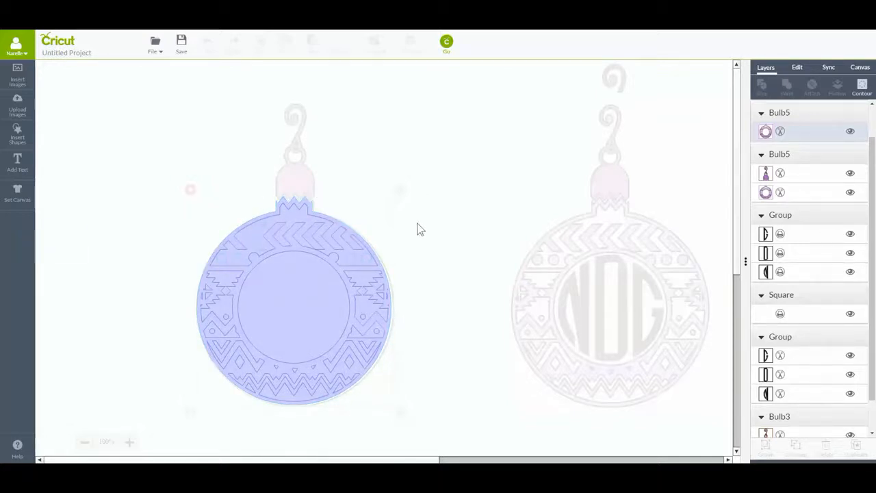
left_click(140, 165)
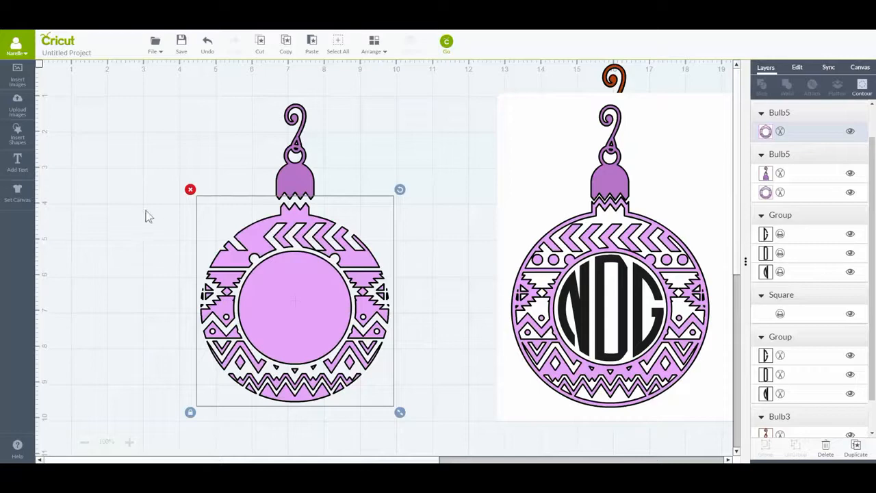
left_click(861, 86)
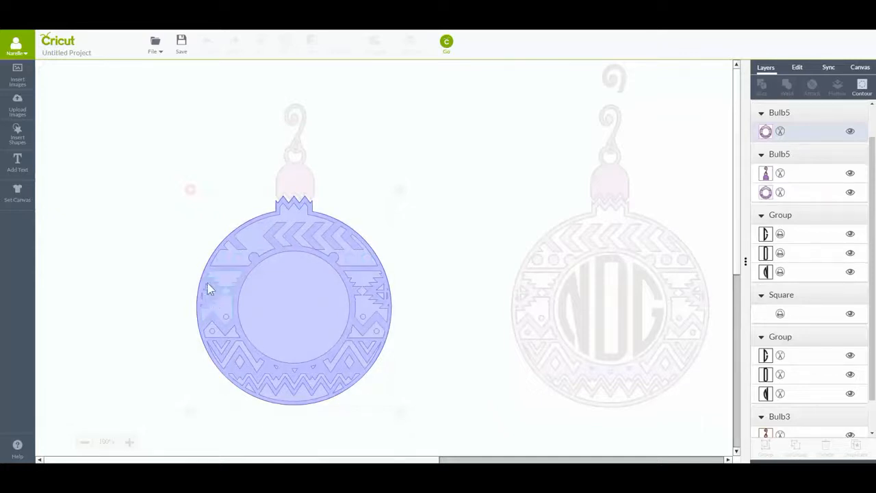
left_click(129, 442)
left_click(129, 442)
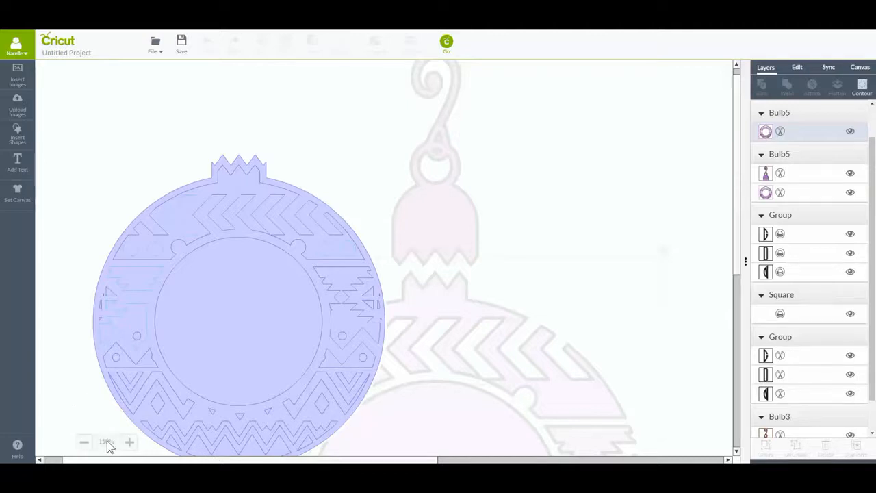
scroll(106, 440, "down", 2)
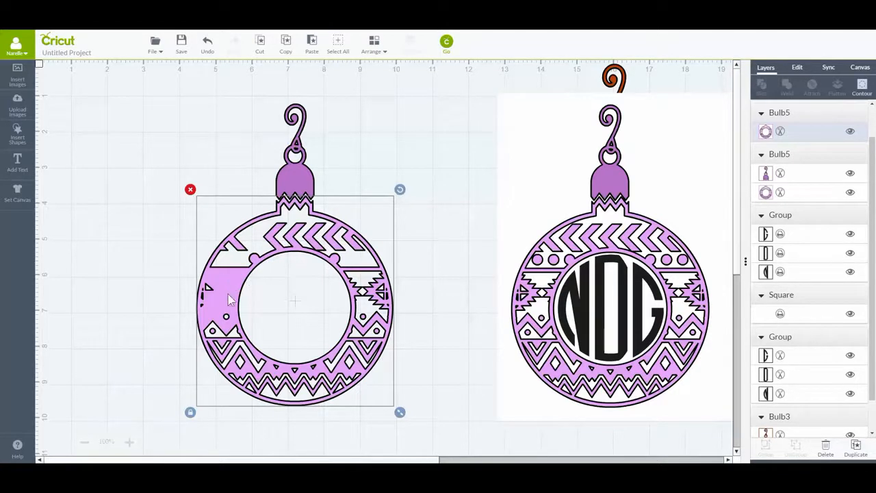
Step: Insert a circle, centre it in the bulb body's round opening and enlarge it until it covers the opening
left_click(17, 141)
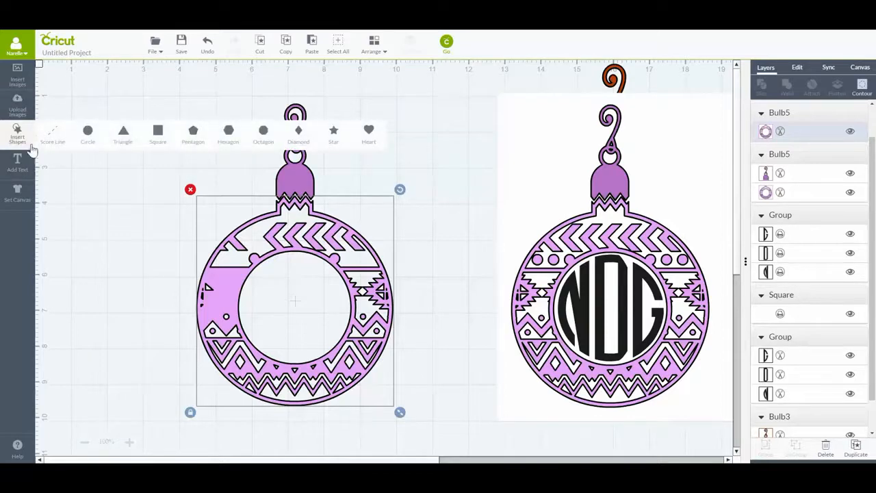
left_click(88, 131)
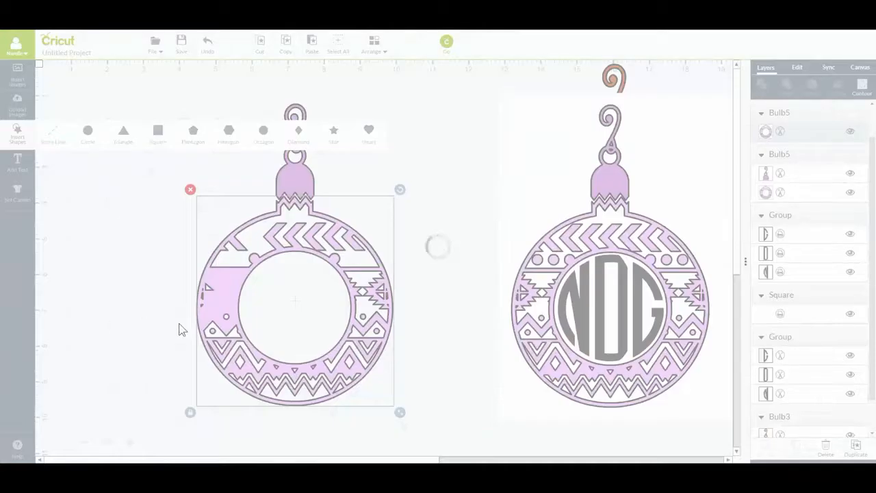
left_click_drag(288, 311, 299, 305)
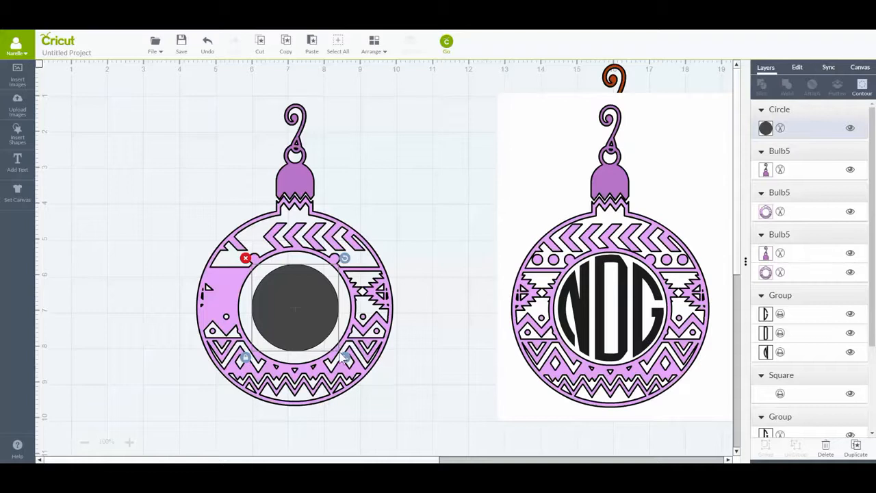
left_click_drag(347, 363, 361, 374)
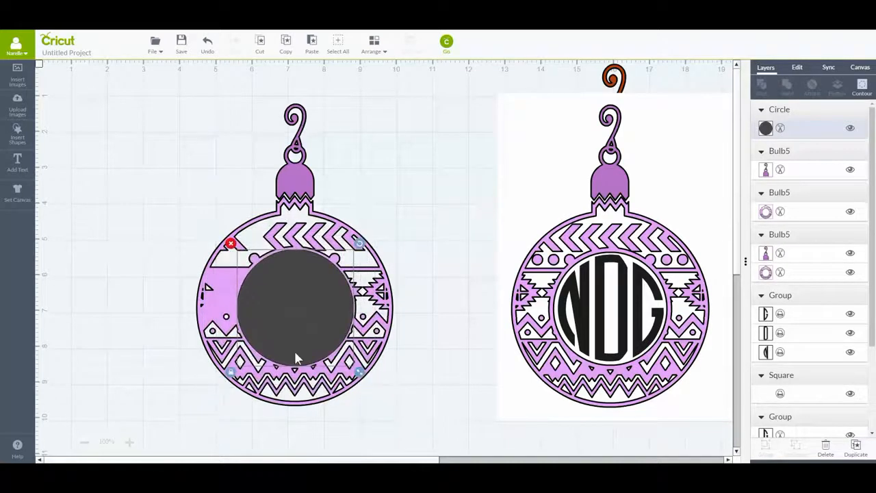
Step: Weld the opening-sized circle to the bulb body, and undo the weld
left_click(221, 291, "shift")
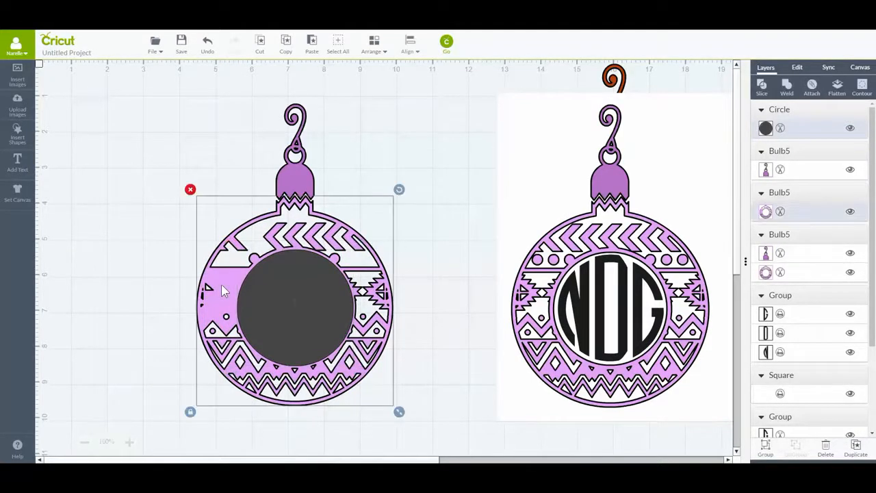
left_click(786, 89)
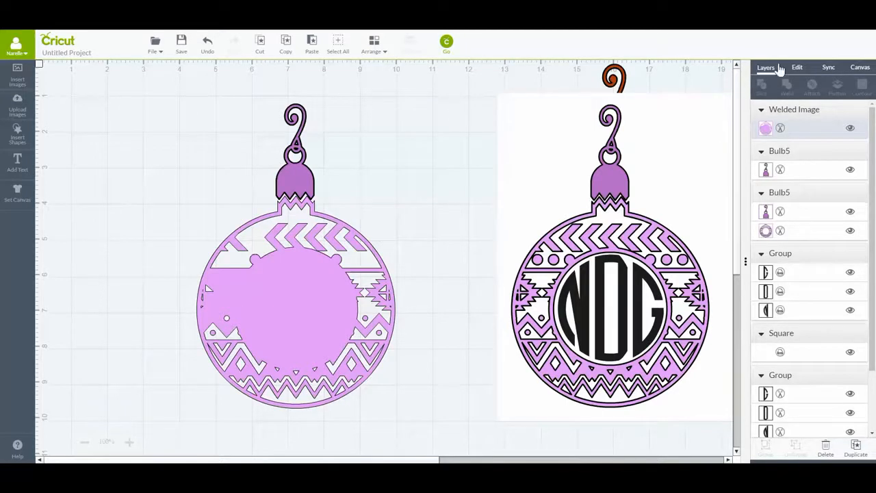
left_click(321, 268)
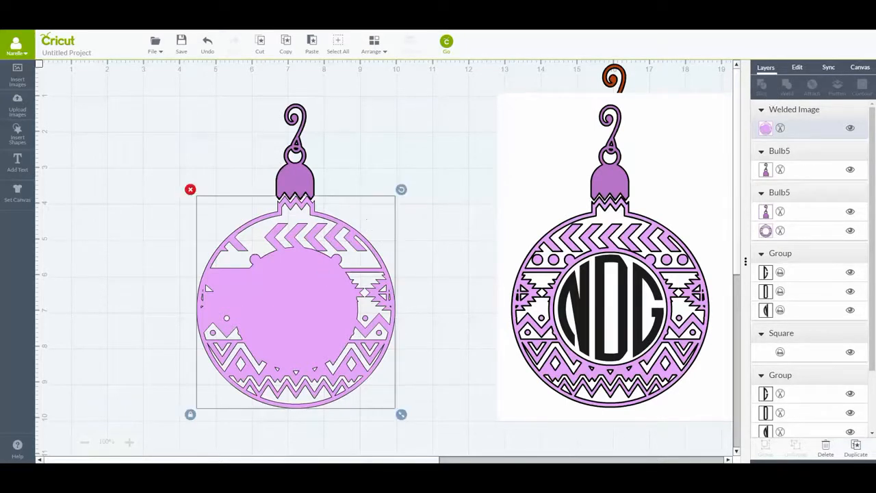
left_click(208, 45)
Step: Enlarge the circle to cover the bulb's whole patterned body out to its rim, and weld the circle and body together
left_click(288, 290)
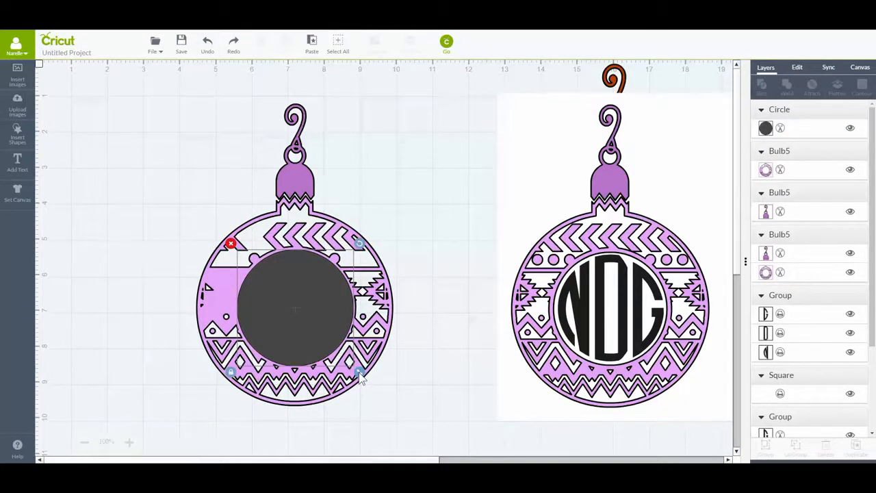
left_click_drag(362, 375, 425, 413)
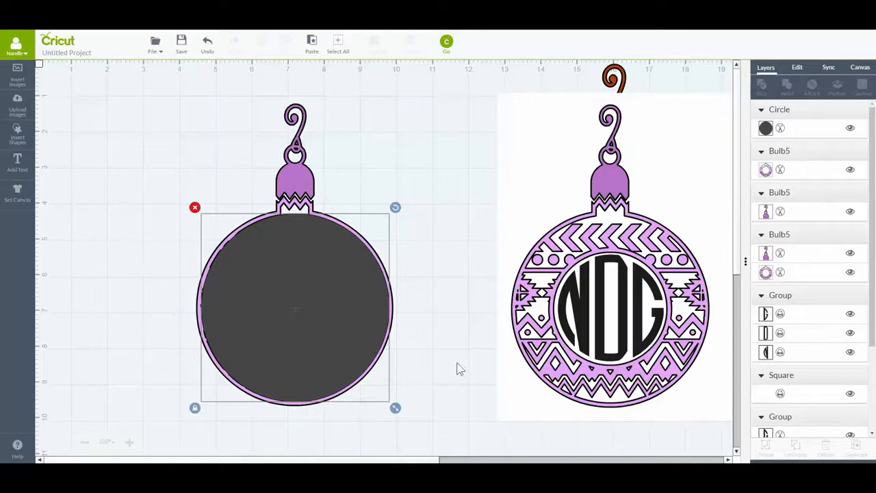
left_click_drag(398, 408, 402, 410)
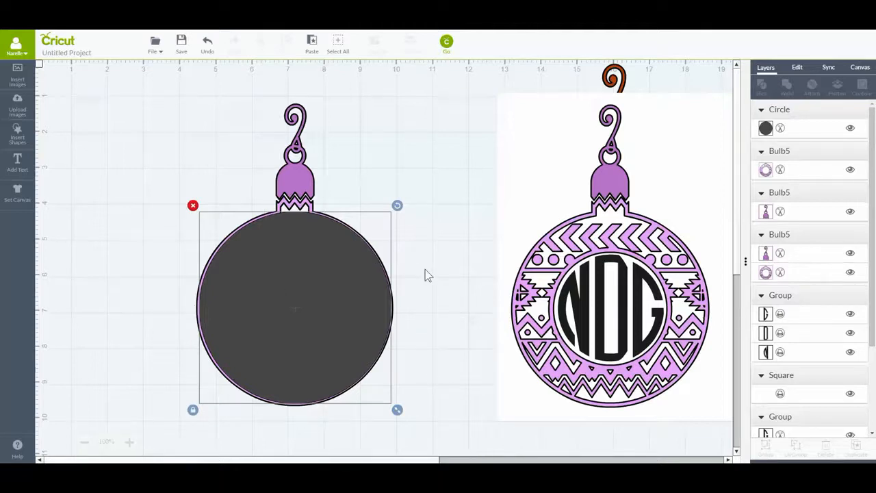
left_click(65, 315)
left_click_drag(150, 179, 444, 436)
left_click(799, 89)
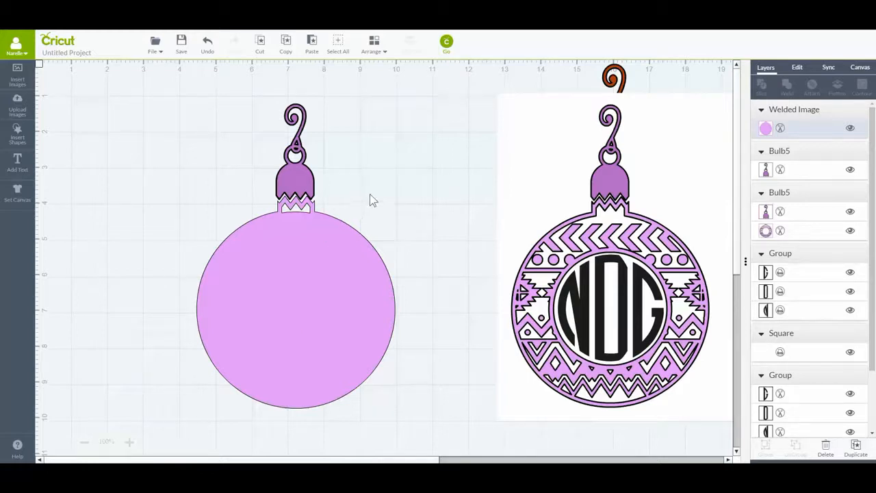
left_click(297, 215)
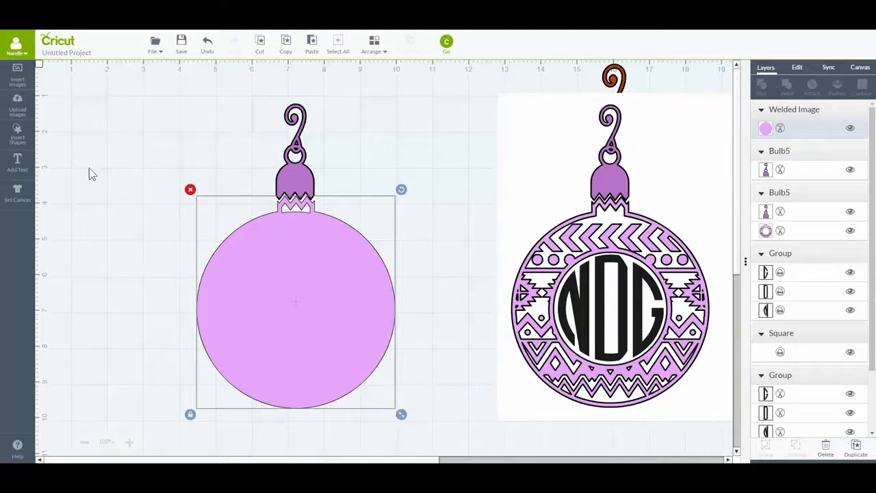
Step: Insert a square, reshape it into a small rectangle covering the gap in the bulb's neck, and weld it to the solid body
left_click(18, 134)
left_click(157, 134)
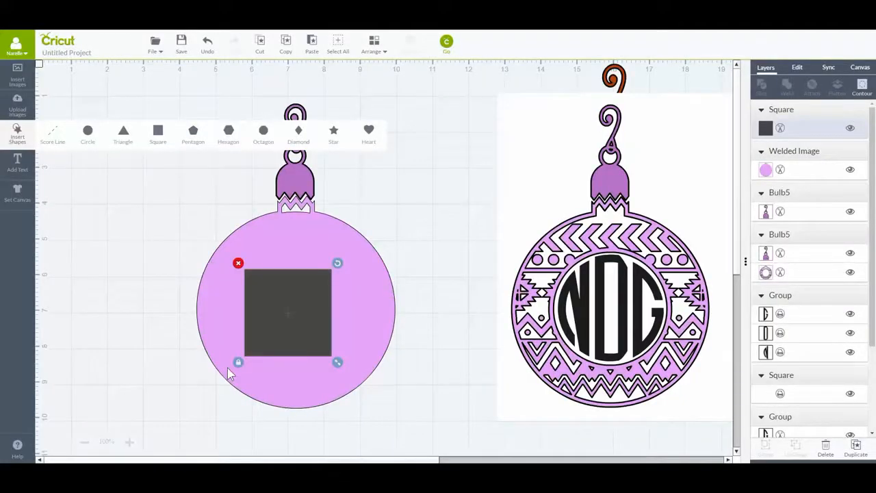
left_click_drag(336, 362, 313, 224)
left_click(210, 47)
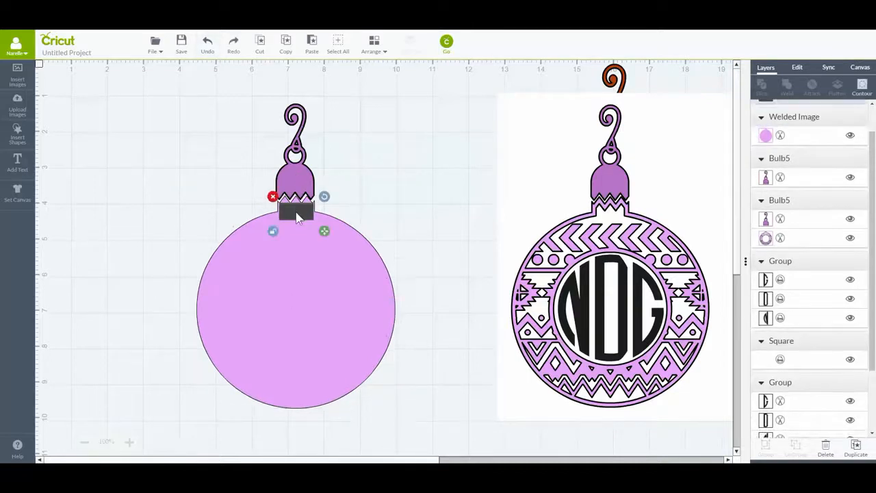
left_click_drag(323, 229, 303, 213)
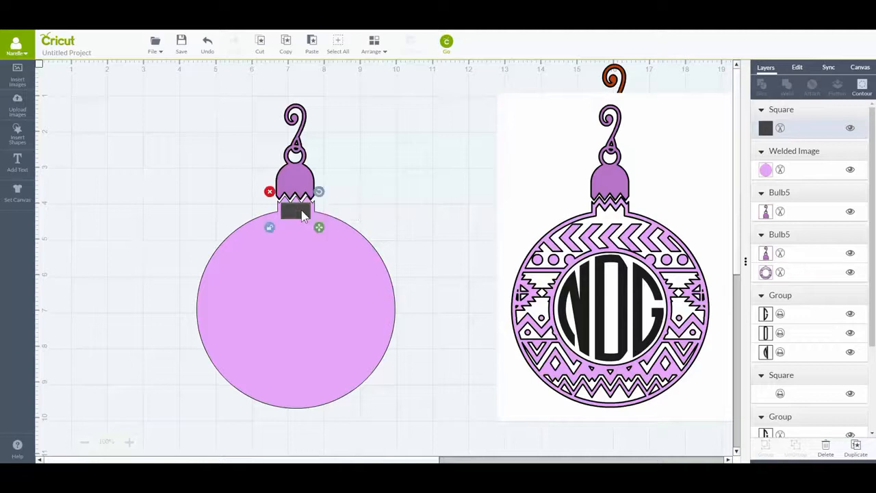
left_click(368, 278)
left_click(784, 87)
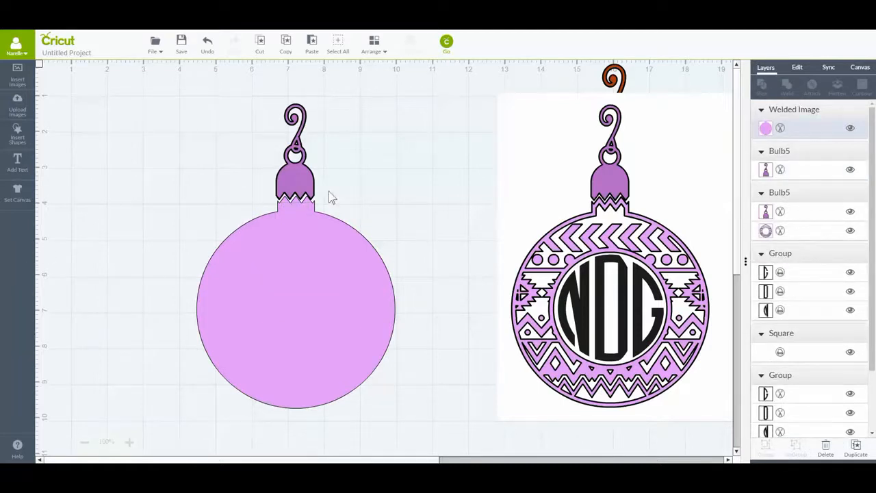
Step: Use Contour on the solid bulb's cap to fill the holes in the ring and hook base
left_click(299, 172)
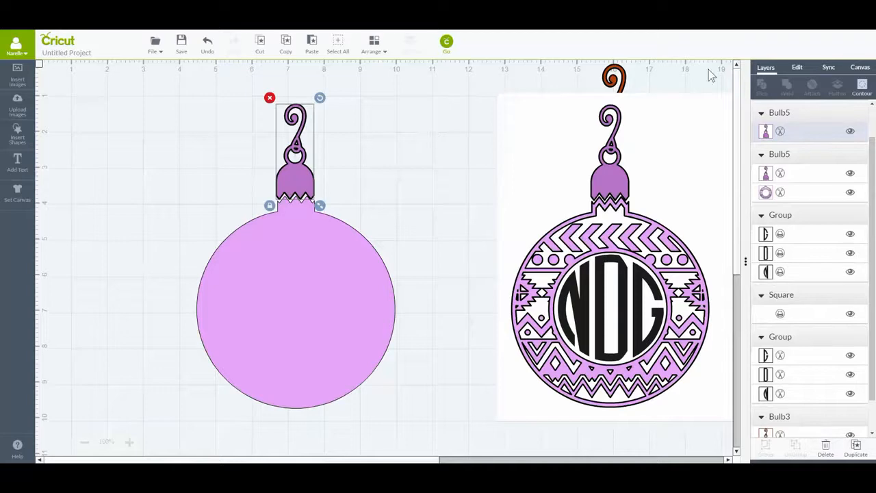
left_click(861, 87)
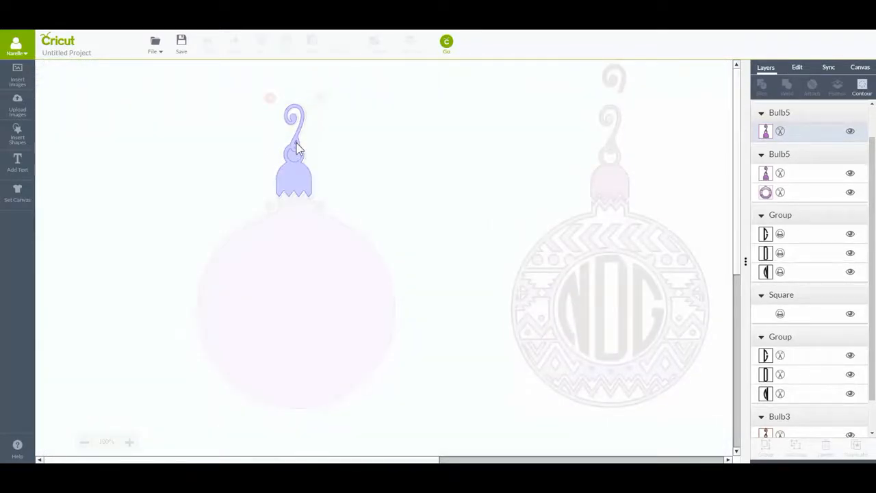
left_click(296, 154)
left_click(406, 159)
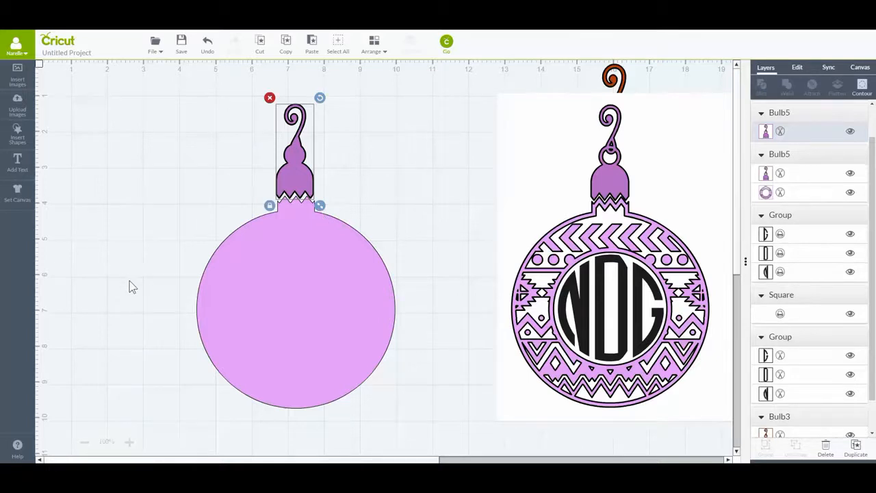
Step: Change the color of both the cap with hook and the welded bulb body to white
left_click(765, 130)
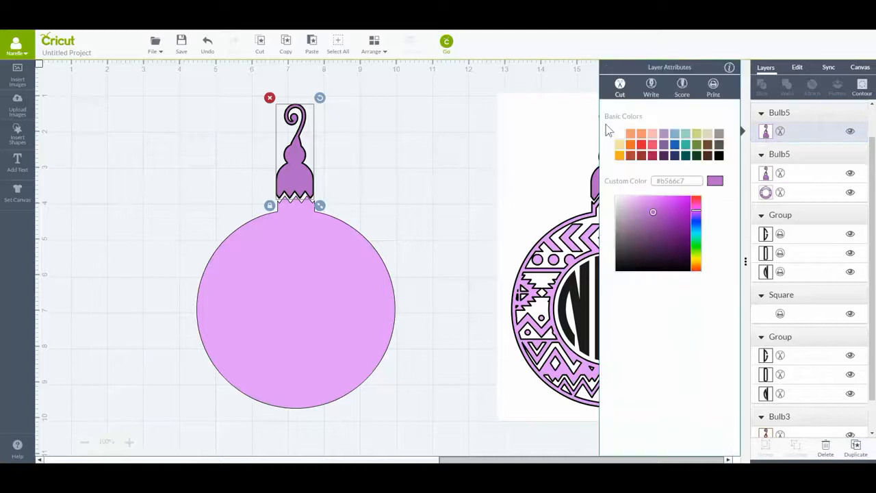
left_click(620, 139)
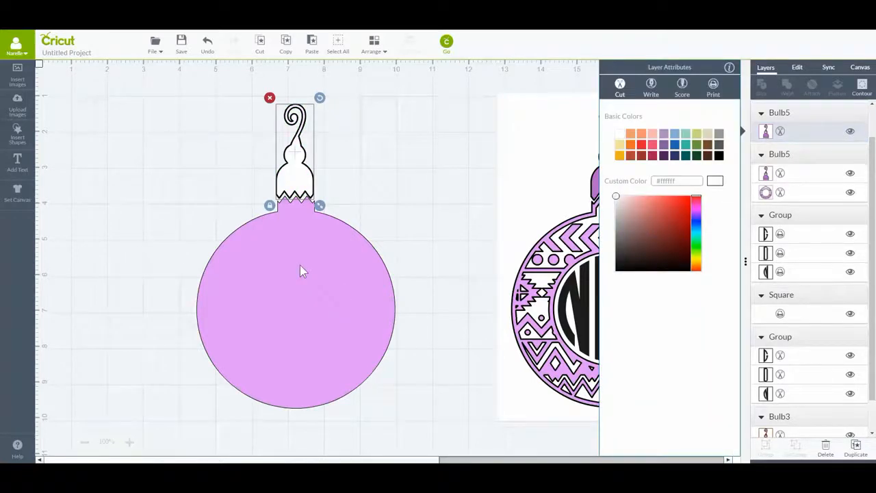
left_click(299, 267)
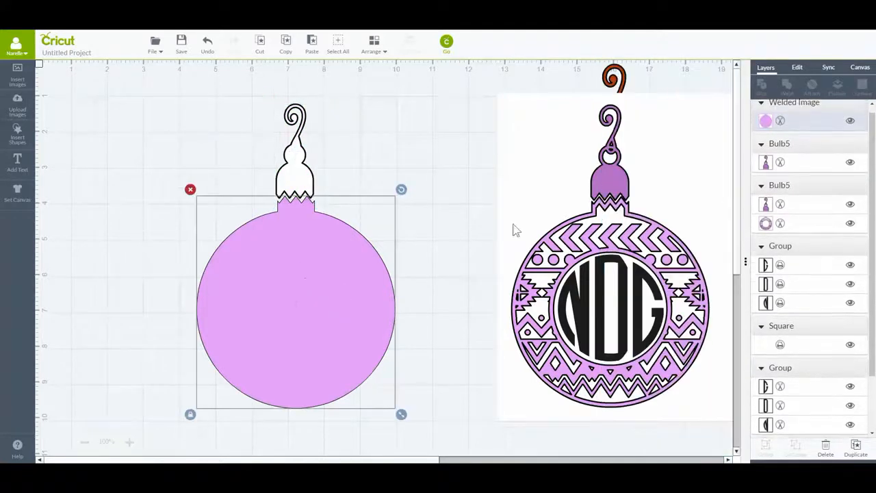
left_click(767, 129)
left_click(619, 134)
left_click(411, 141)
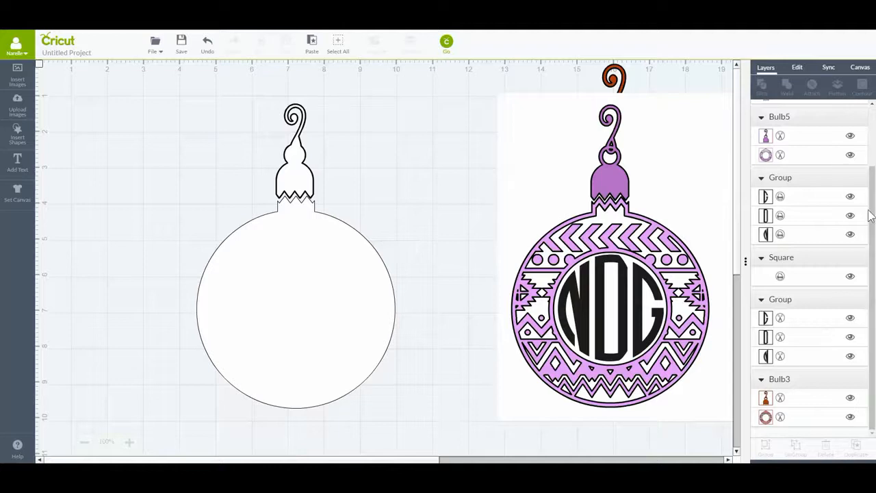
Step: Hide the white background square and select the purple patterned bulb behind the monogram
left_click_drag(869, 211, 863, 134)
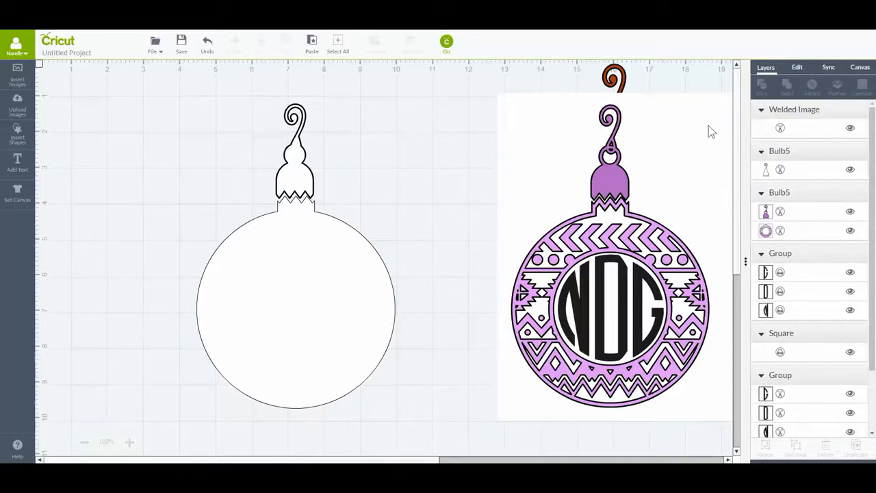
left_click(499, 96)
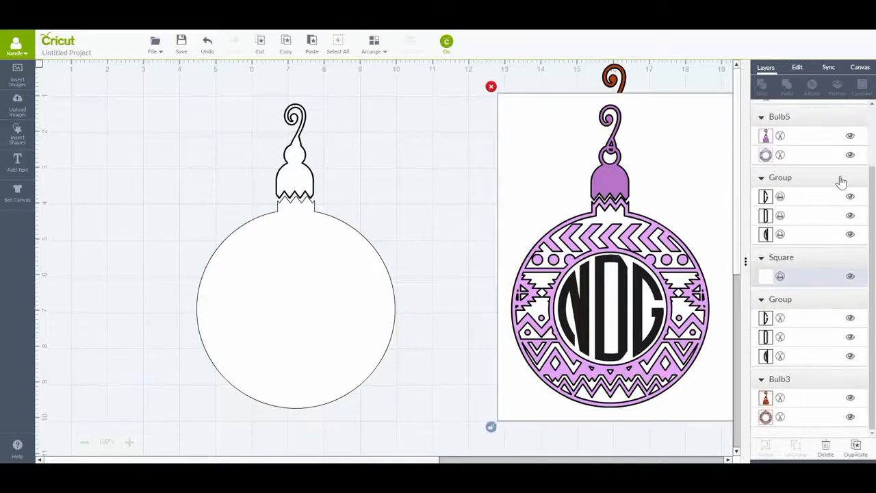
left_click(850, 276)
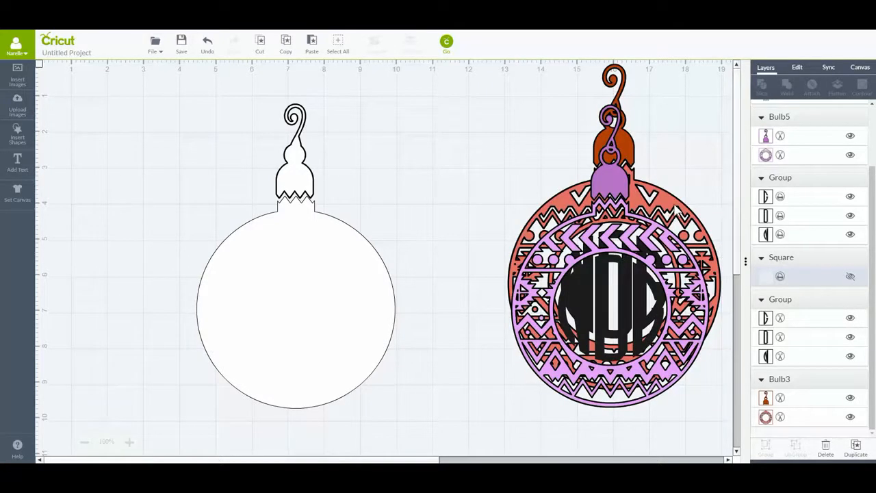
left_click(677, 211)
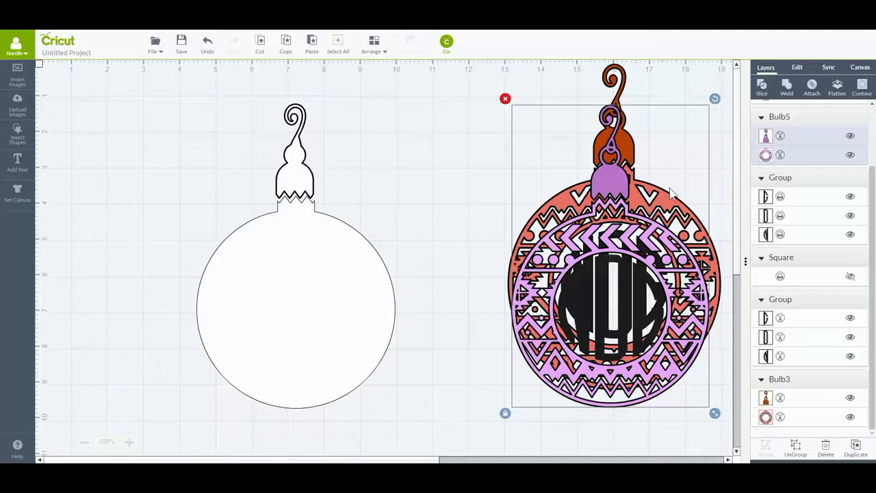
Step: Hide both layers of the orange Bulb3 ornament and the three letters of the duplicate monogram group above it
left_click(608, 77)
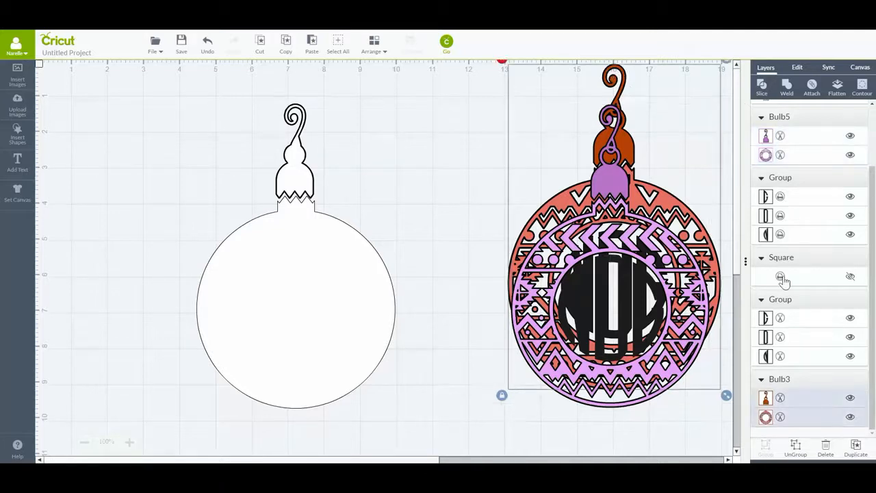
left_click(850, 398)
left_click(850, 417)
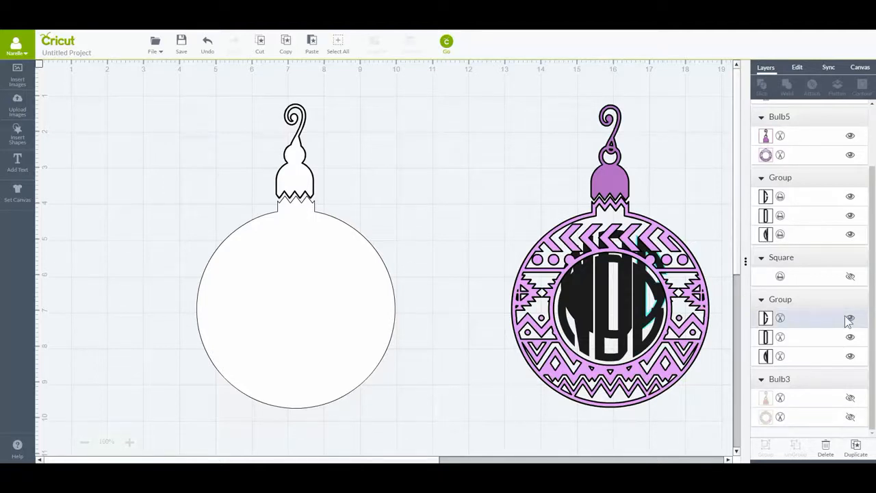
left_click(850, 317)
left_click(850, 337)
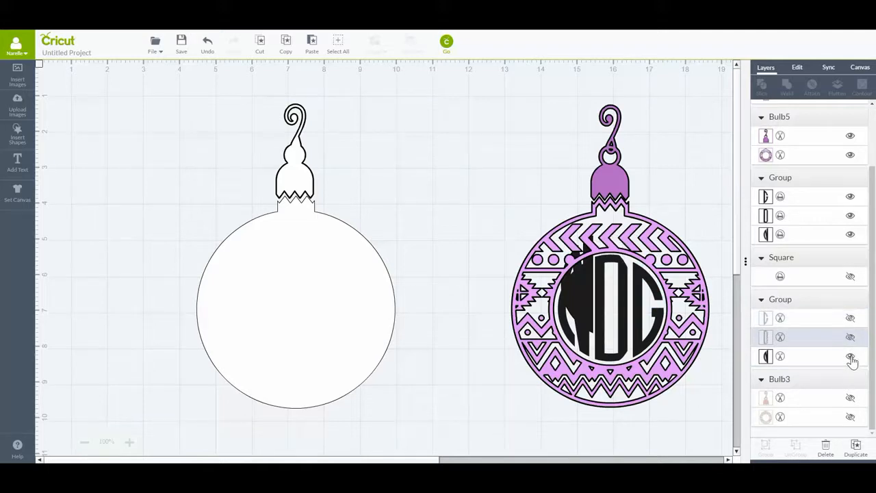
left_click(849, 356)
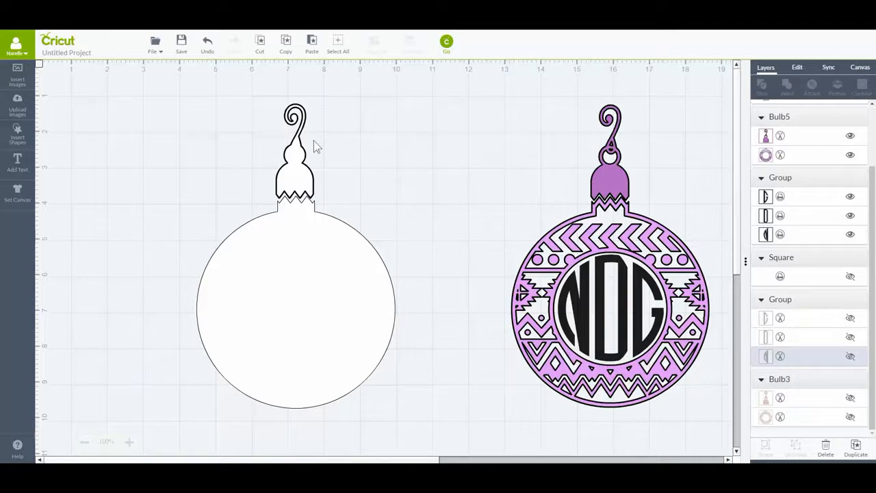
Step: Select the purple patterned bulb together with its monogram and move them so they overlap the solid white bulb
left_click(585, 235)
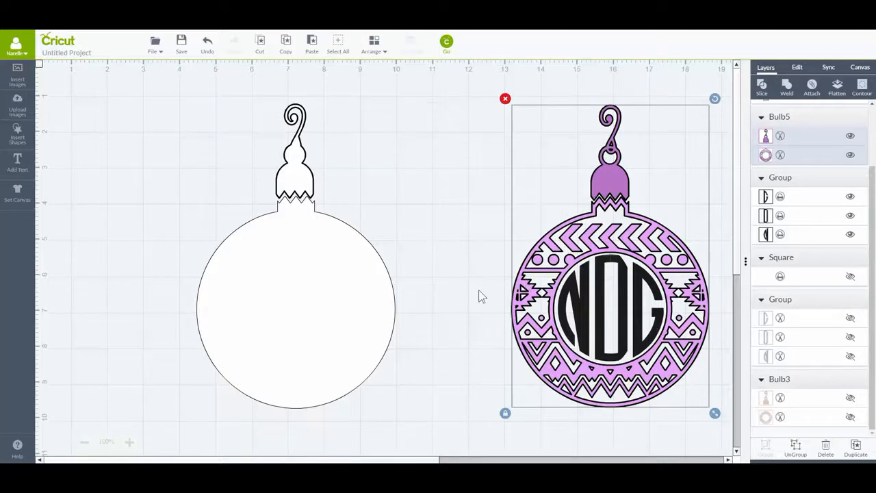
left_click(286, 245)
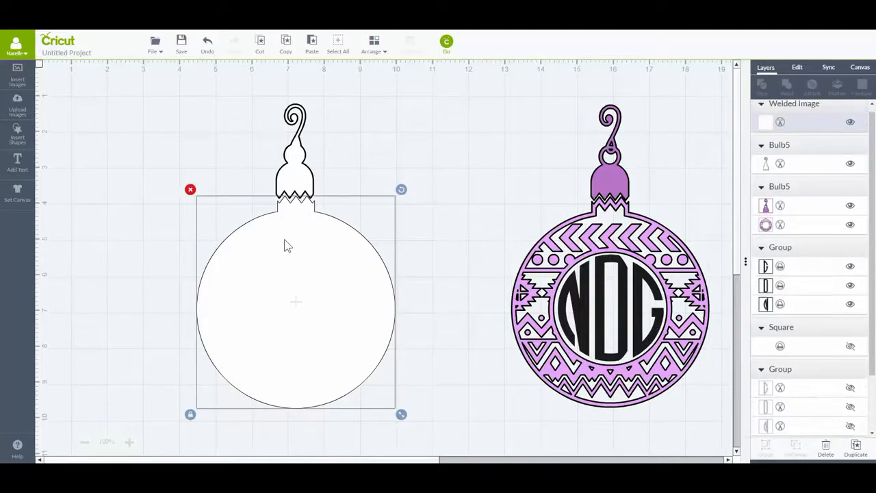
left_click(298, 179, "shift")
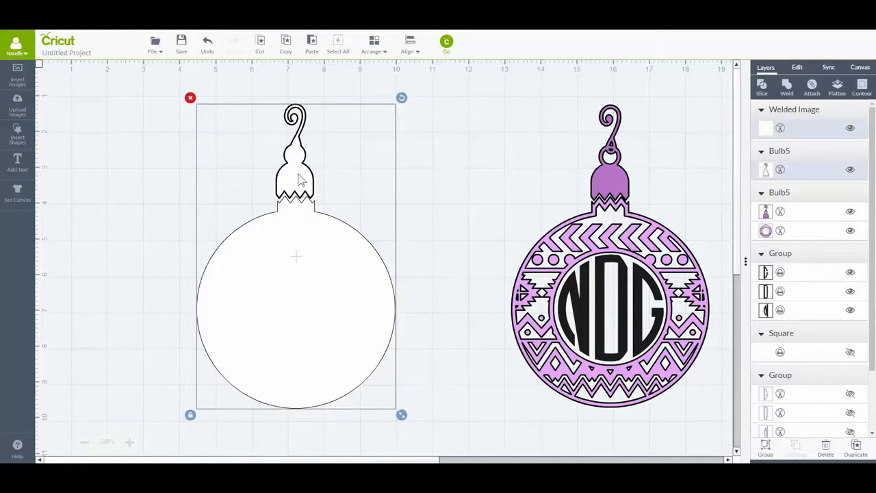
left_click(457, 257)
left_click_drag(481, 79, 724, 426)
left_click_drag(665, 369, 416, 367)
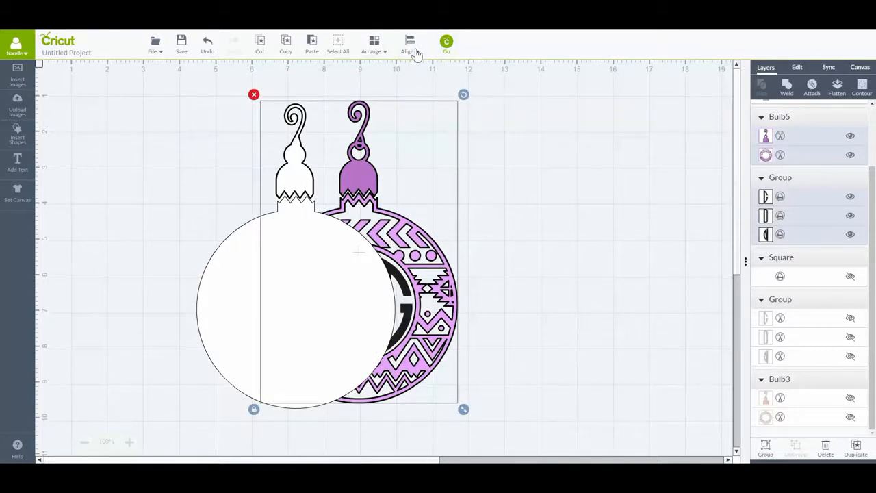
Step: Move the purple patterned bulb to the front of the stacking order
left_click(411, 48)
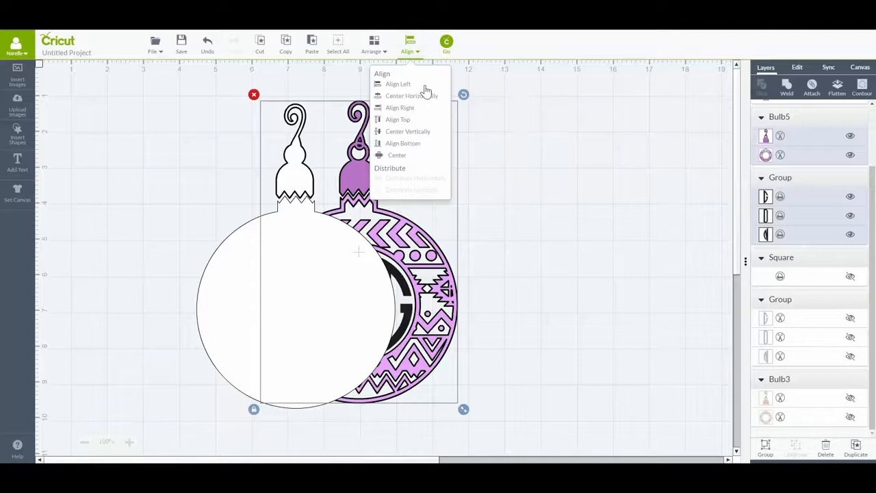
left_click(373, 49)
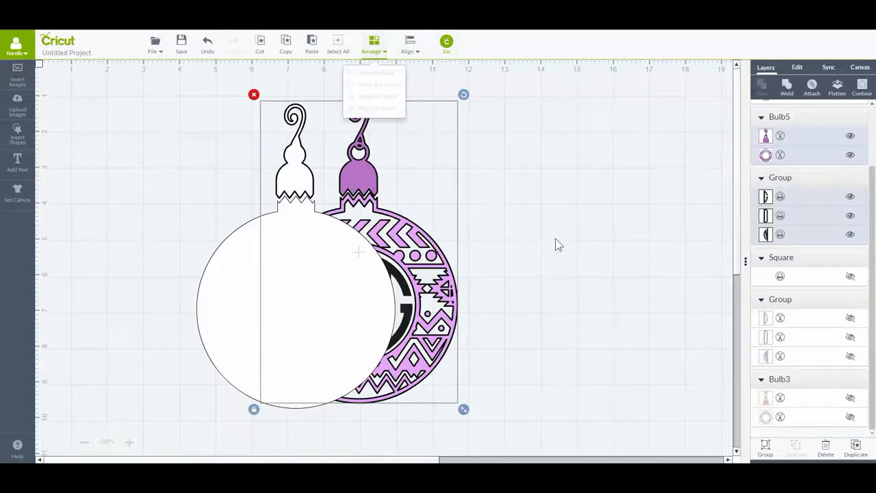
left_click(551, 310)
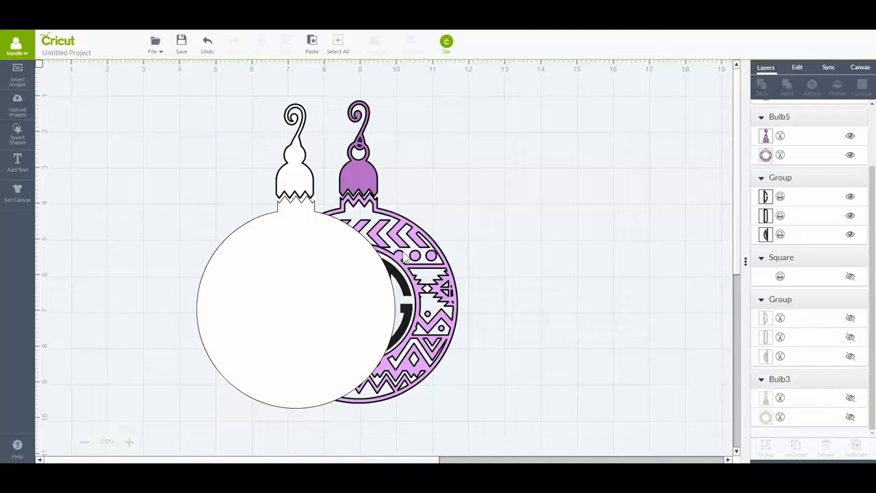
left_click(448, 271)
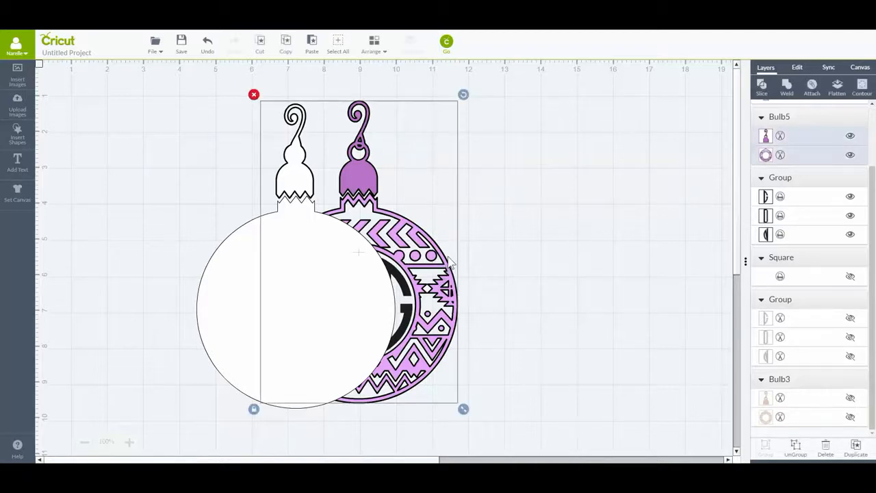
left_click(374, 42)
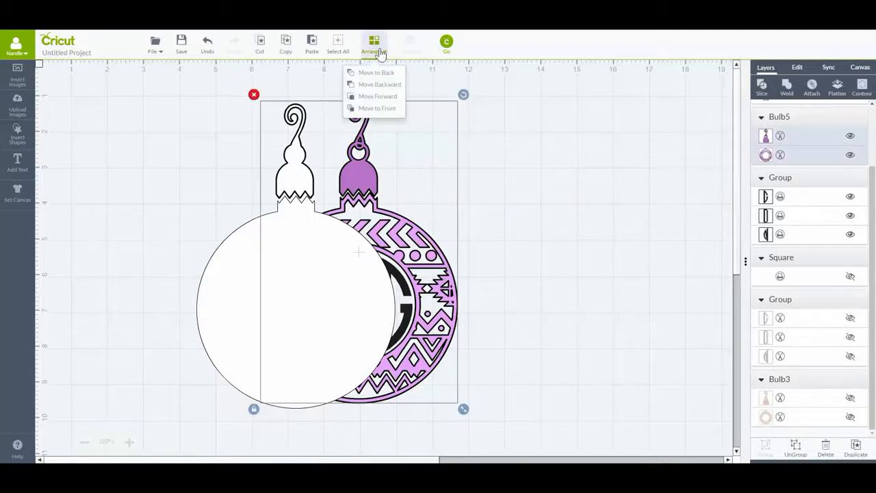
left_click(376, 108)
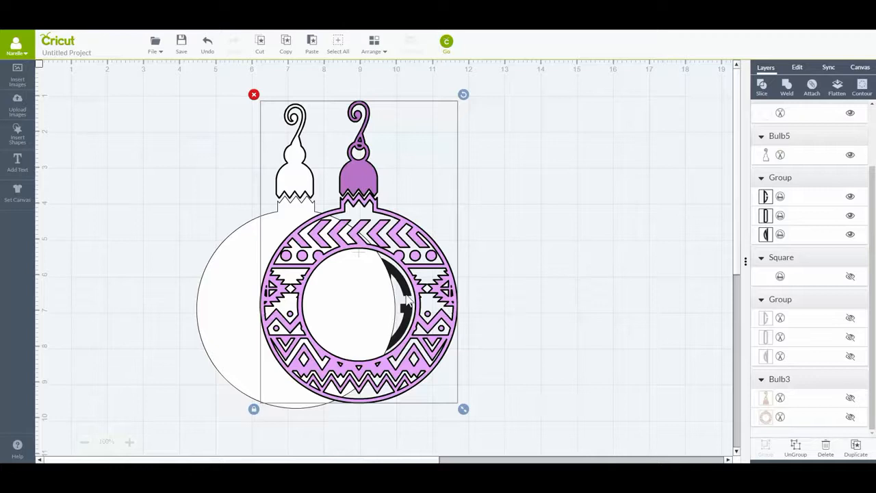
Step: Change the three visible monogram letter layers from Print to Cut
left_click(809, 196)
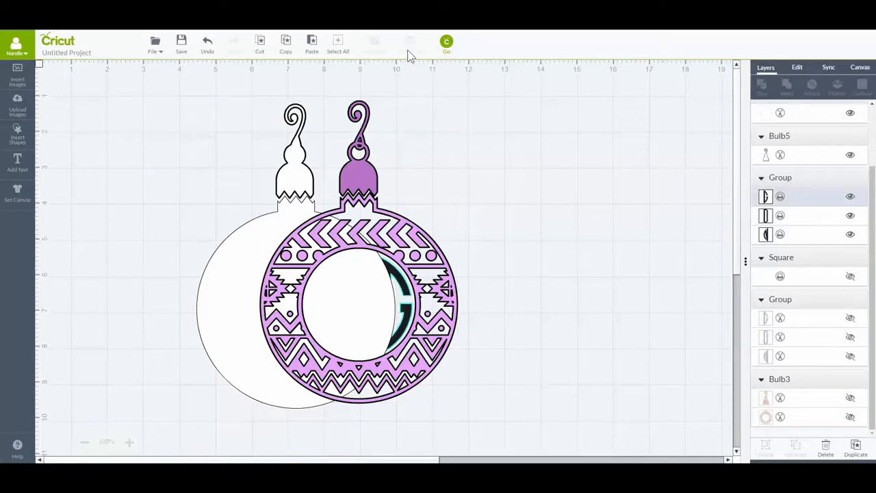
left_click(802, 216, "shift")
left_click(805, 234, "shift")
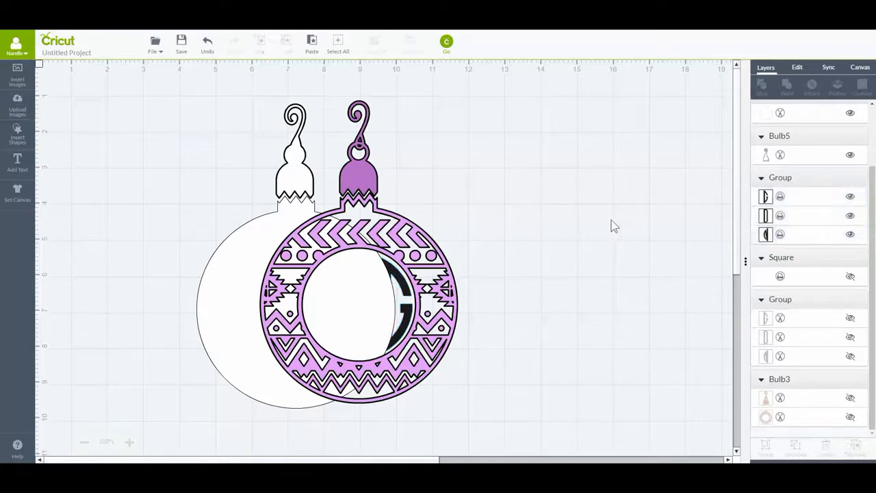
left_click(780, 235)
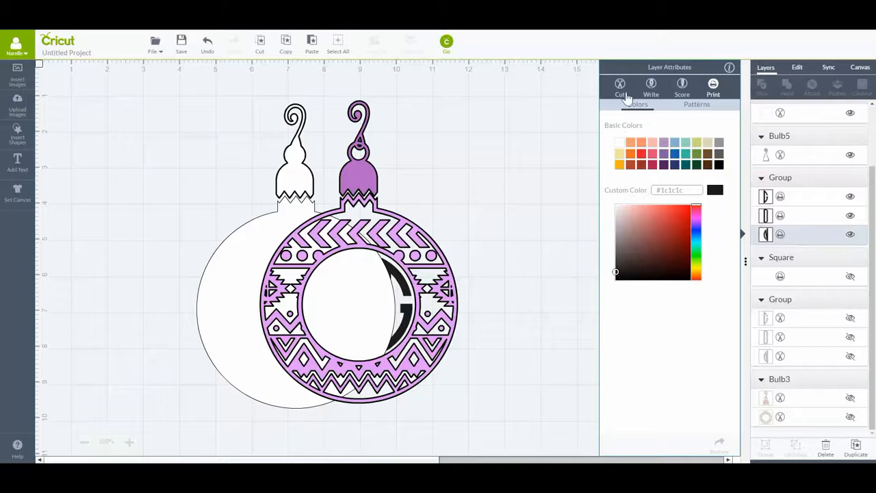
left_click(767, 215)
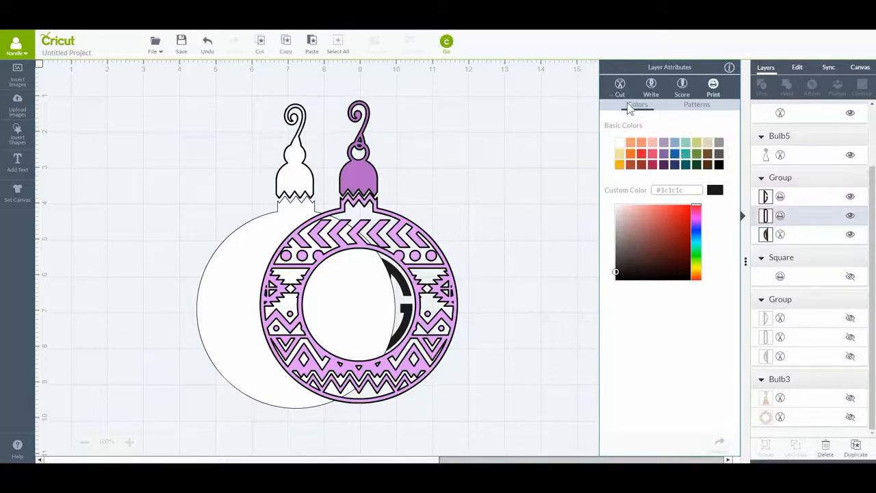
left_click(619, 88)
left_click(780, 198)
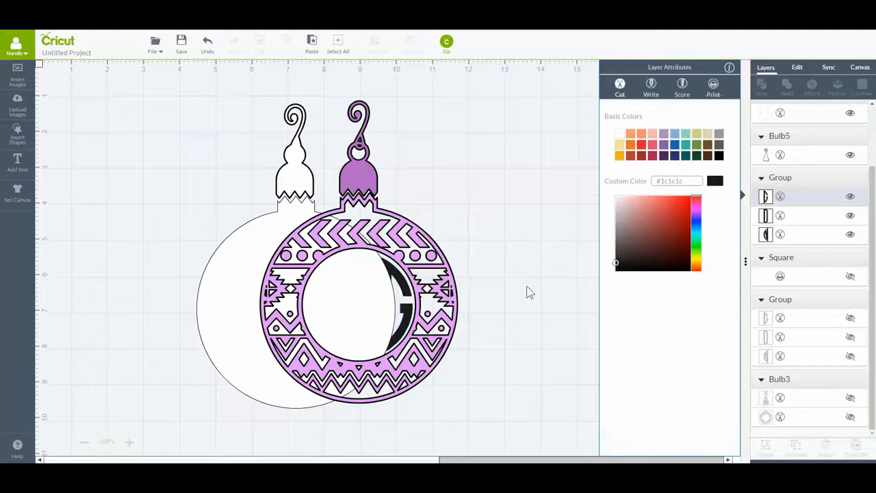
left_click(532, 347)
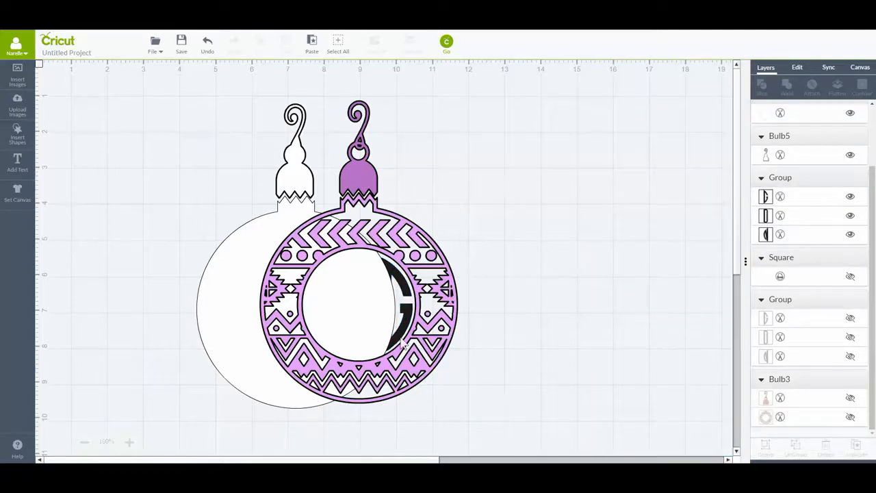
left_click(808, 196)
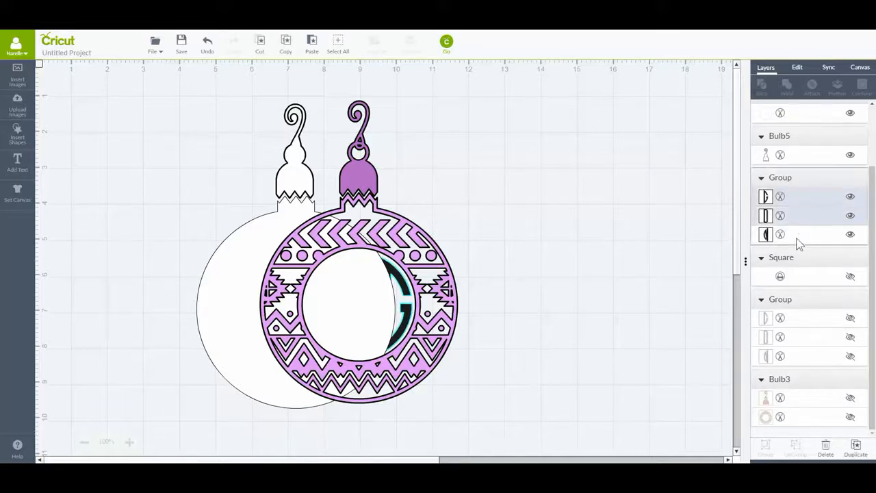
left_click(634, 233)
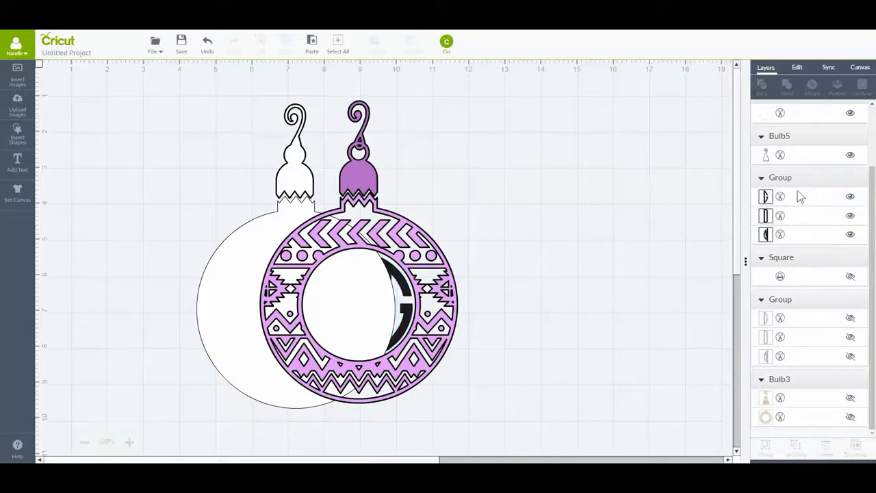
left_click(796, 198)
left_click(798, 216, "shift")
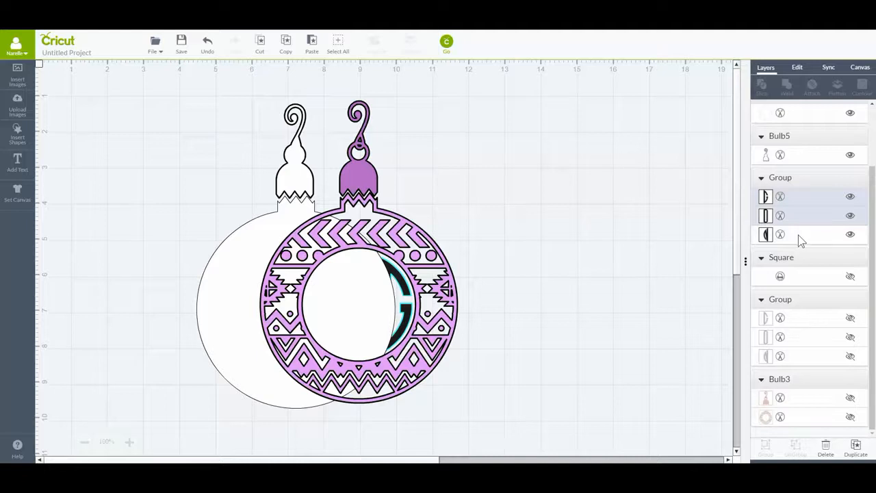
left_click(798, 234, "shift")
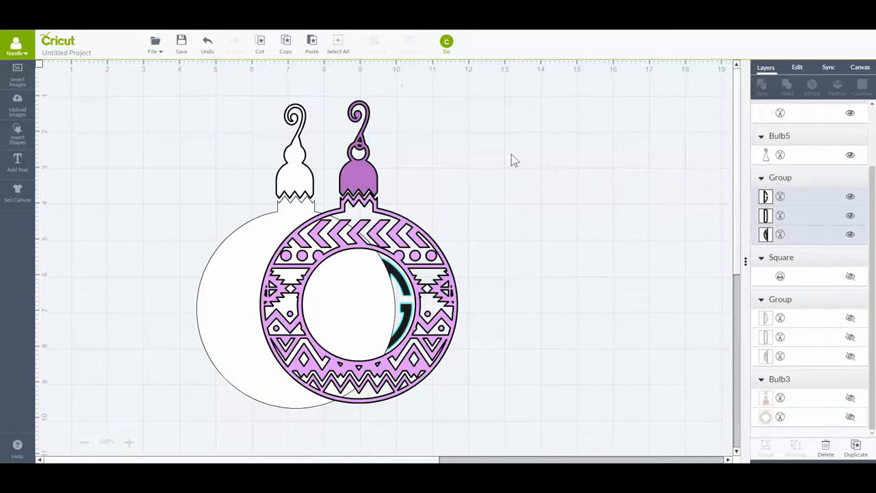
left_click(631, 288)
left_click(803, 198)
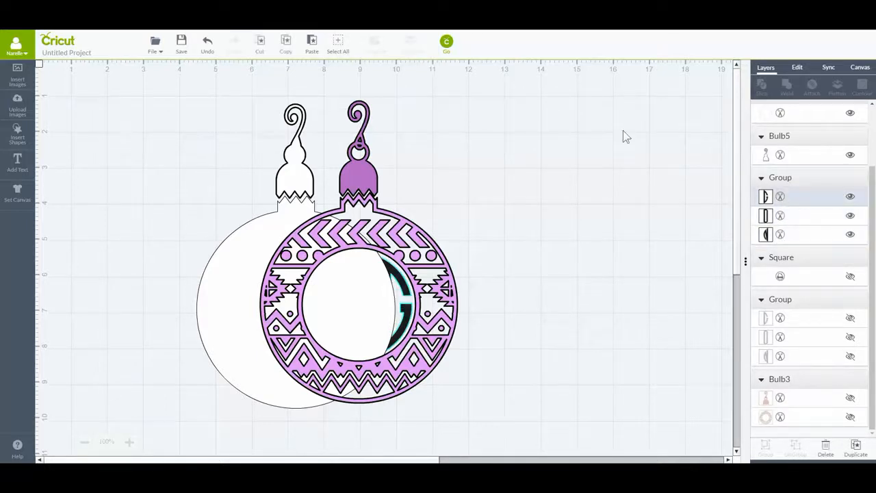
Step: Send the welded white bulb body to the back, behind the monogram
left_click(245, 274)
left_click(374, 44)
left_click(375, 72)
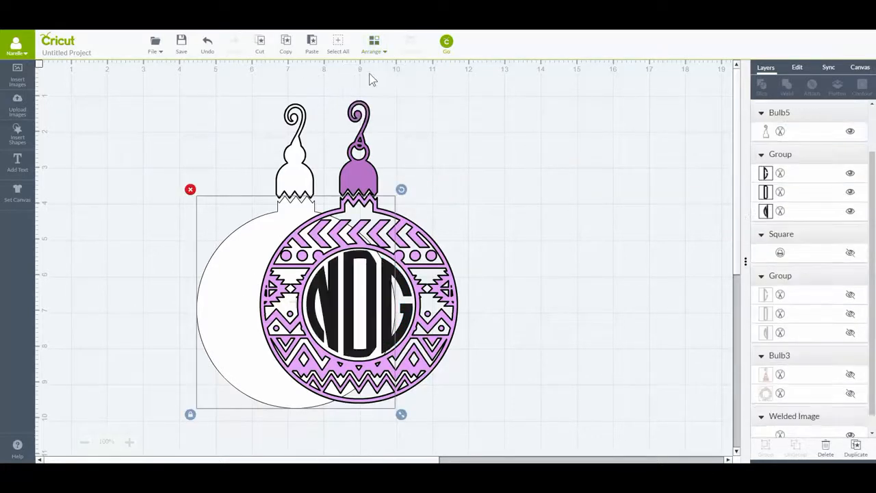
left_click(294, 162)
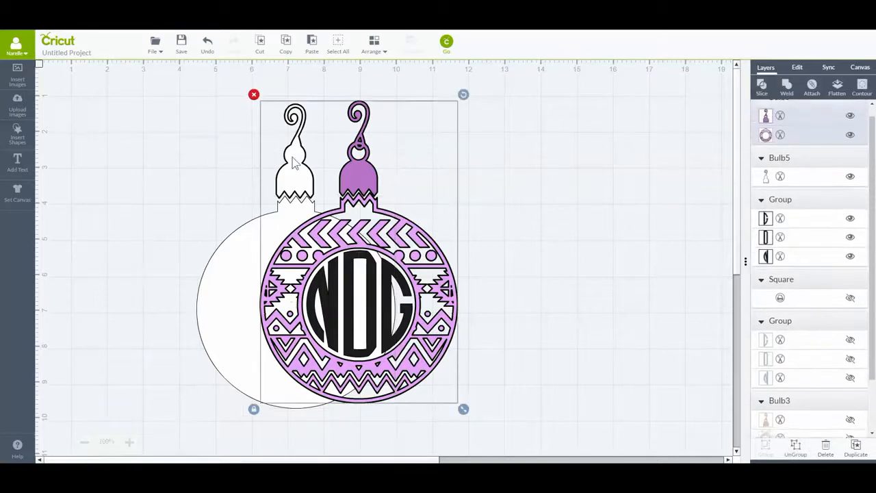
left_click_drag(198, 329, 289, 329)
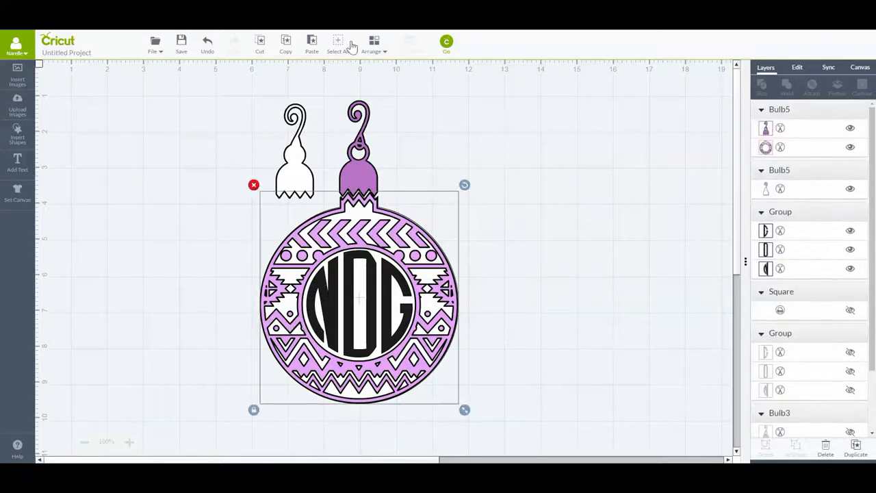
left_click(209, 47)
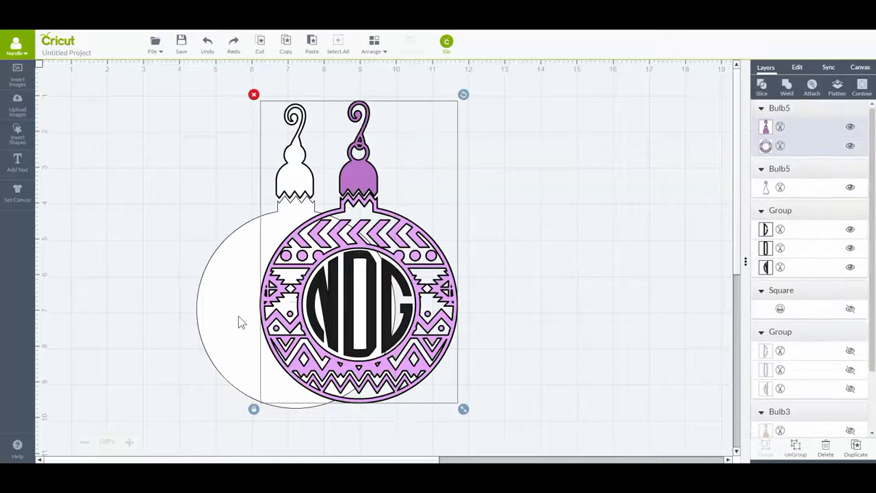
Step: Select the white cap and the welded white body together and position them directly behind the purple monogrammed ornament
scroll(851, 188, "up", 2)
left_click(801, 189)
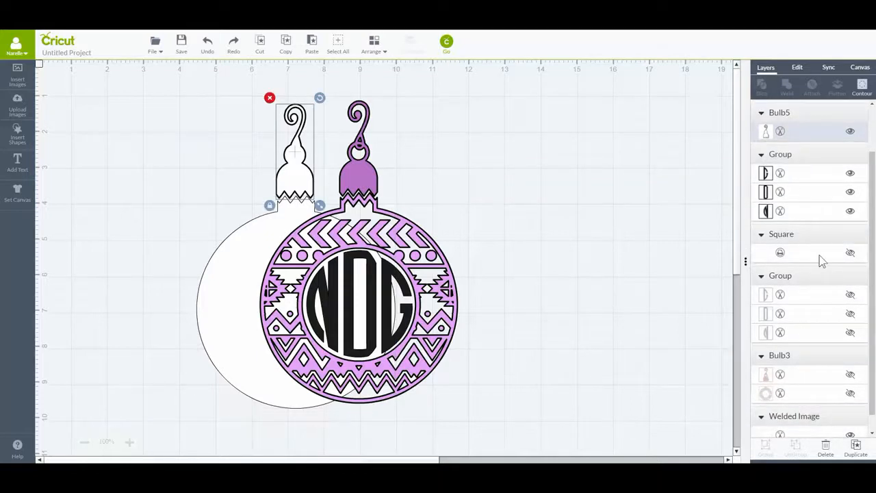
scroll(827, 251, "up", 1)
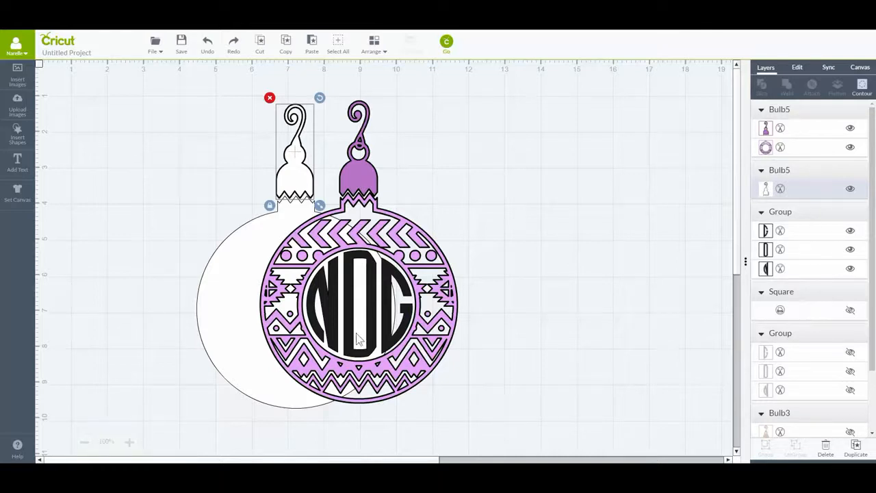
left_click(236, 296)
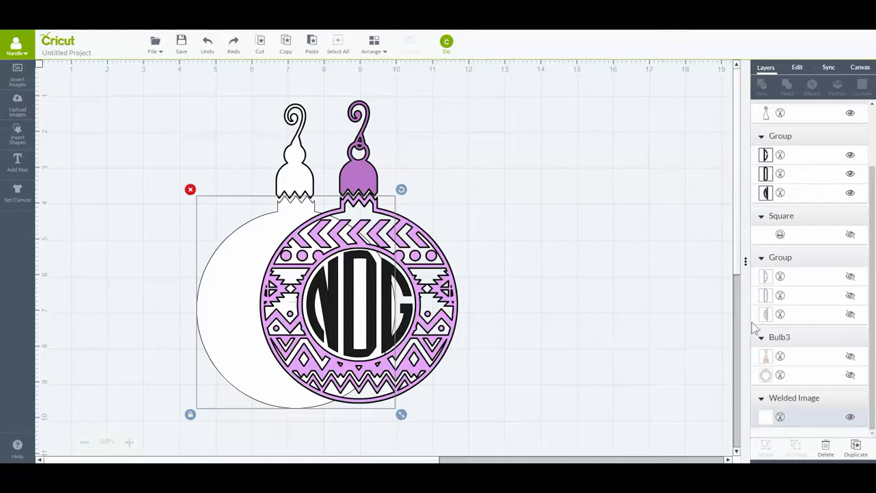
left_click(807, 112)
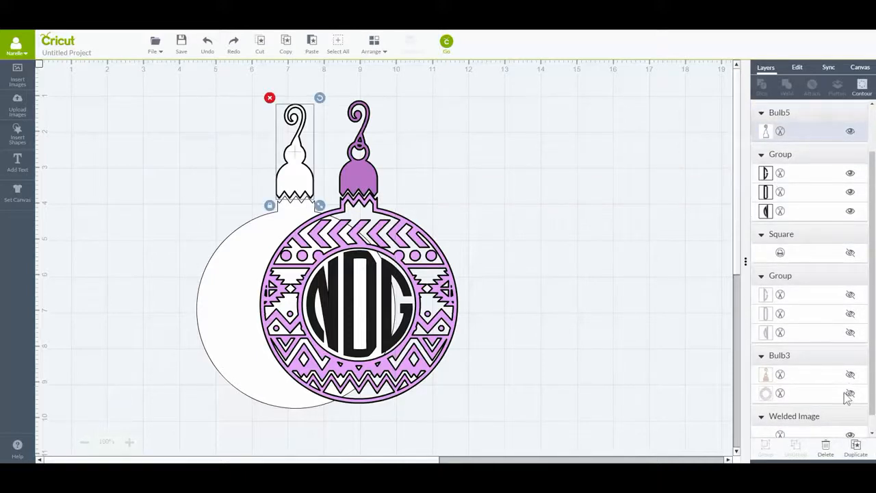
scroll(835, 390, "down", 1)
left_click(809, 415)
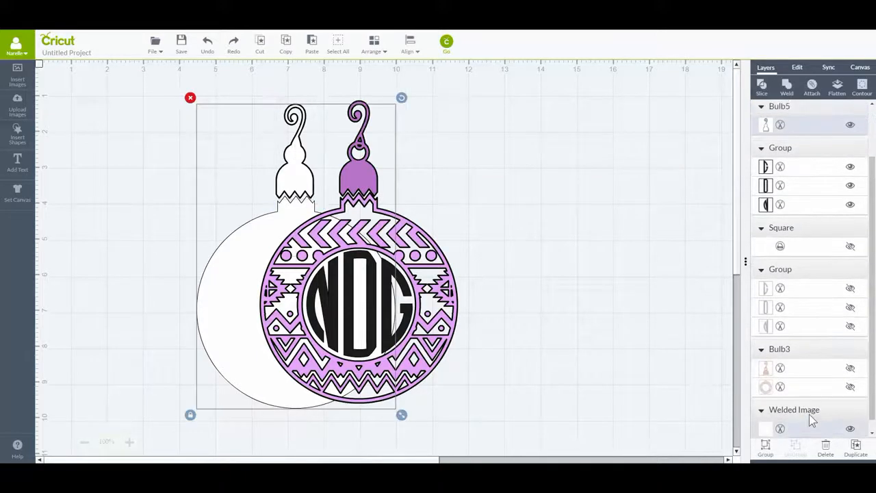
left_click_drag(238, 317, 302, 310)
left_click(515, 277)
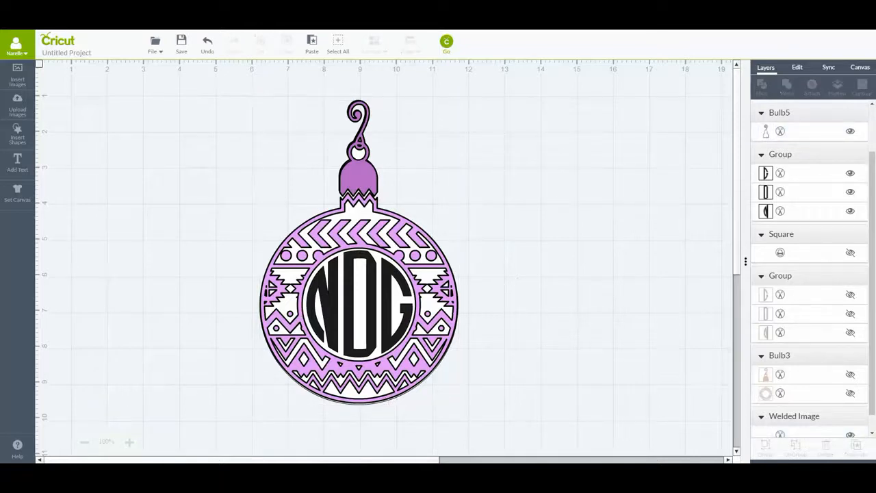
Step: Set the Y position of the welded white bulb body to 3.64 in
scroll(801, 376, "down", 1)
left_click(794, 419)
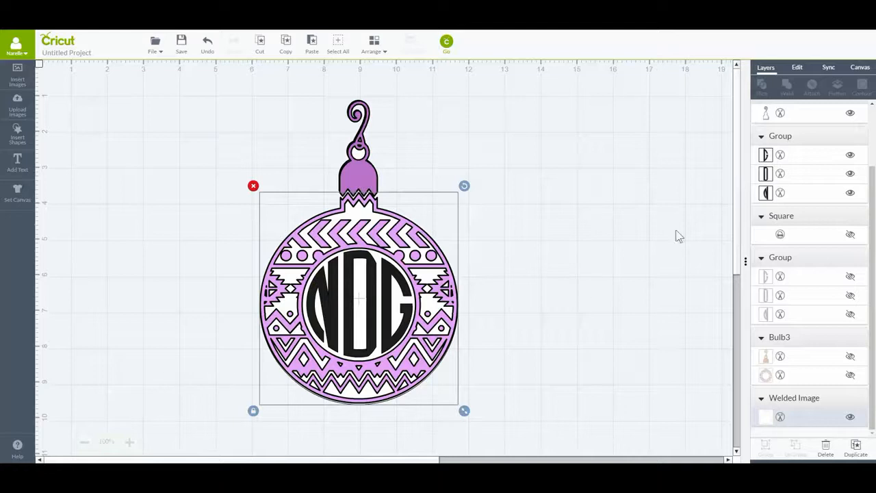
left_click(798, 72)
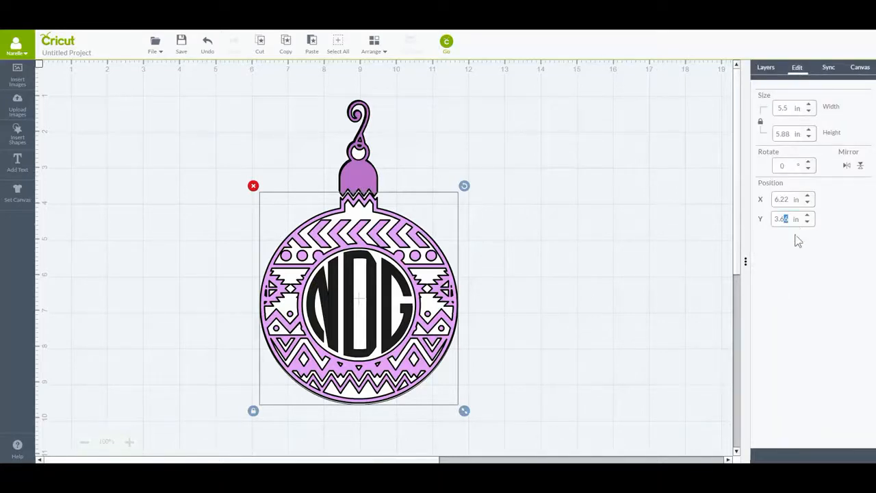
key("Return")
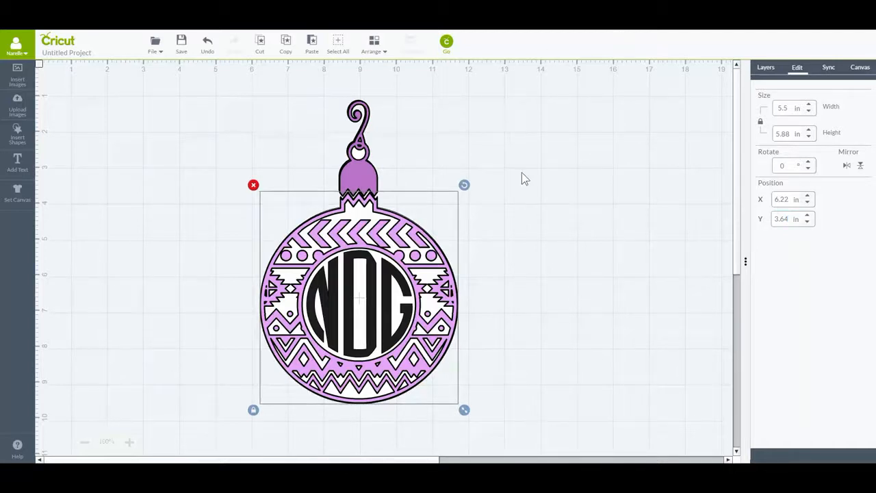
left_click(498, 177)
left_click(356, 167)
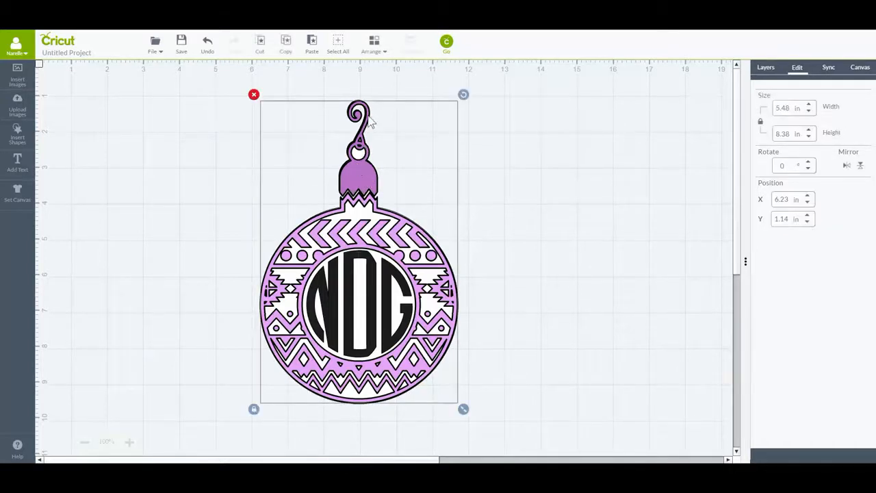
left_click(766, 68)
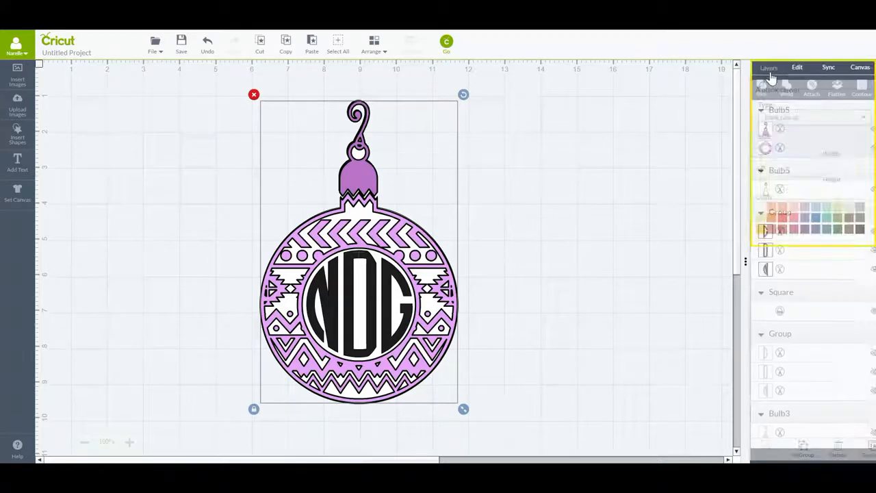
left_click(804, 130)
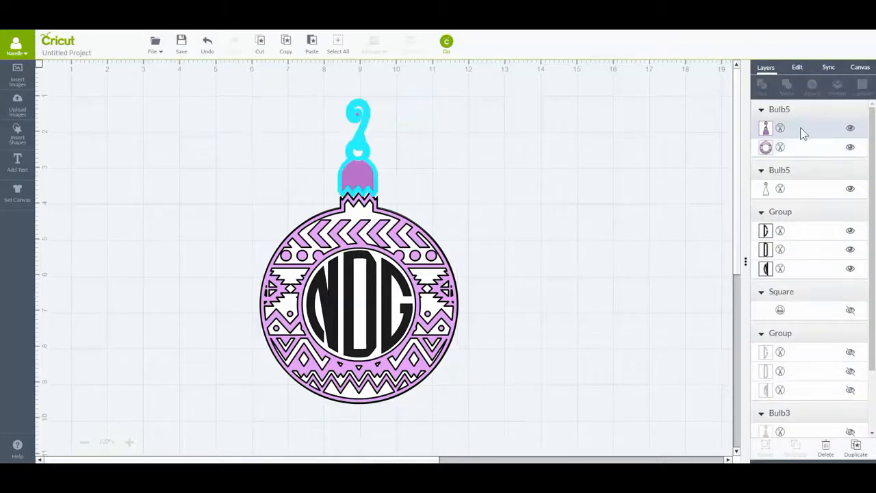
left_click(798, 68)
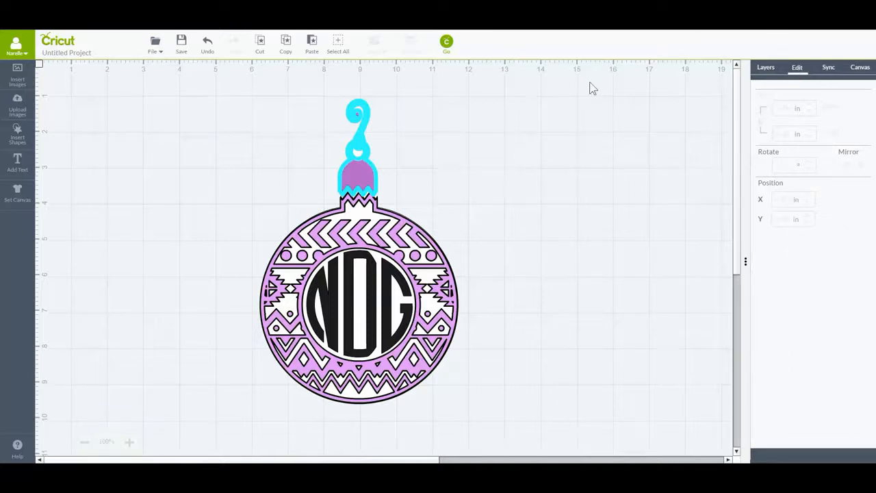
left_click(345, 164)
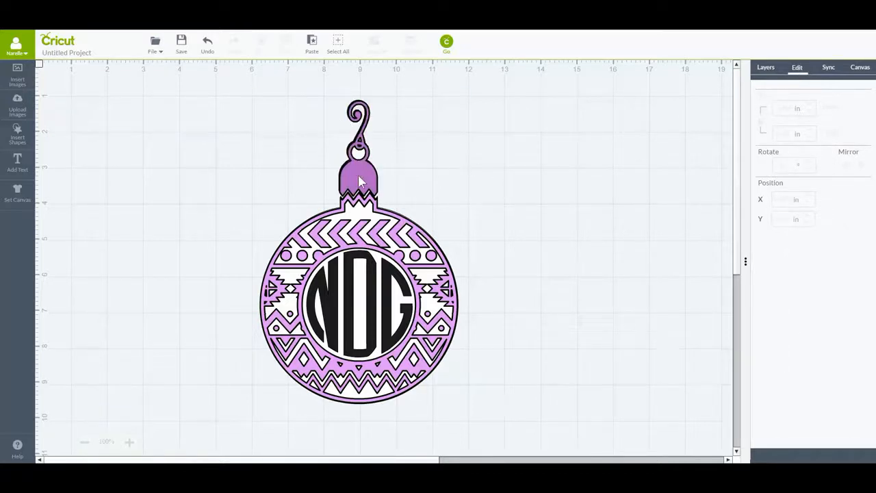
left_click(358, 176)
left_click(510, 258)
Step: Select the complete purple ornament with its monogram and white backing and flatten it into one printable image
left_click_drag(232, 82, 554, 434)
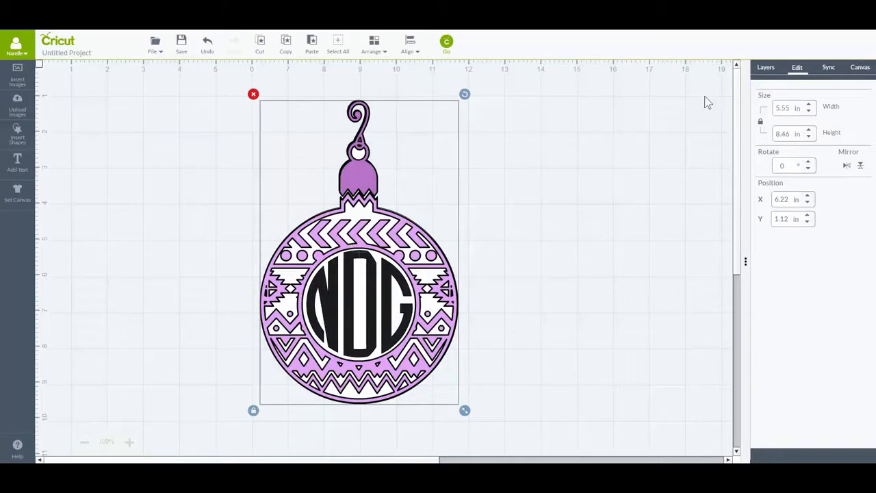
left_click(765, 67)
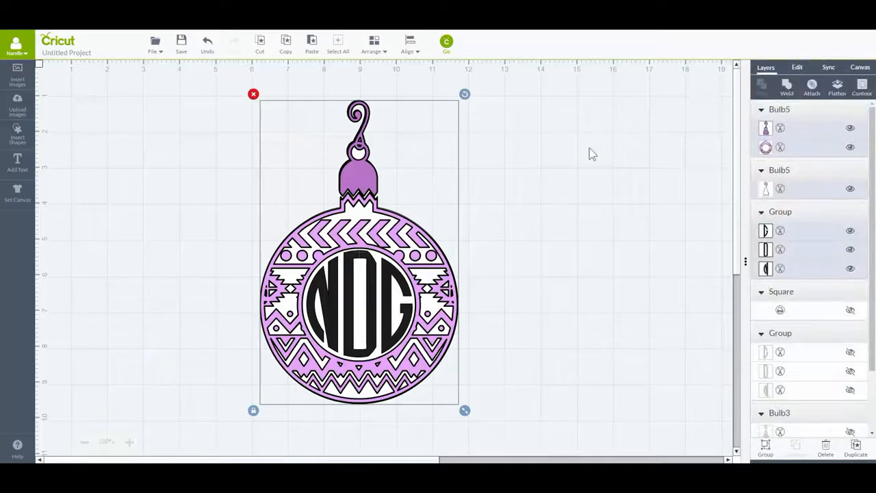
left_click(836, 87)
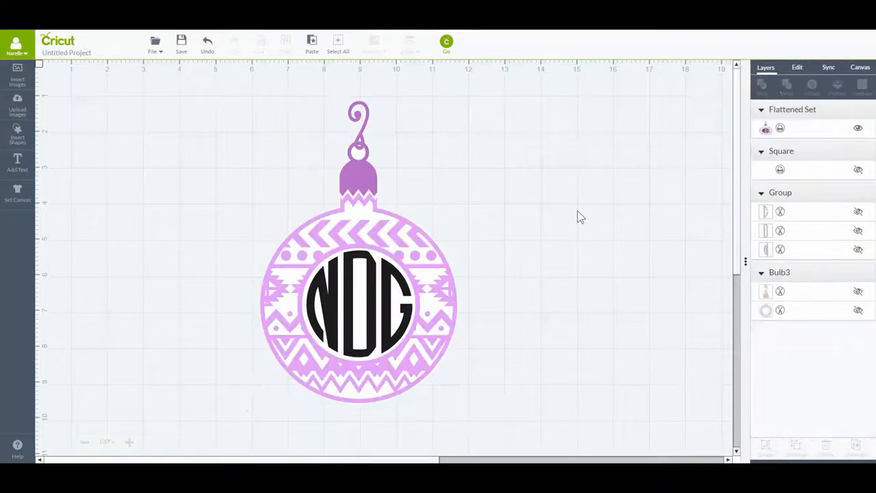
Step: Move the flattened purple ornament over the red ornament to clear the canvas for a new design
left_click_drag(336, 279, 313, 312)
mouse_move(399, 333)
left_mouse_down()
mouse_move(399, 306)
mouse_move(395, 322)
left_mouse_up()
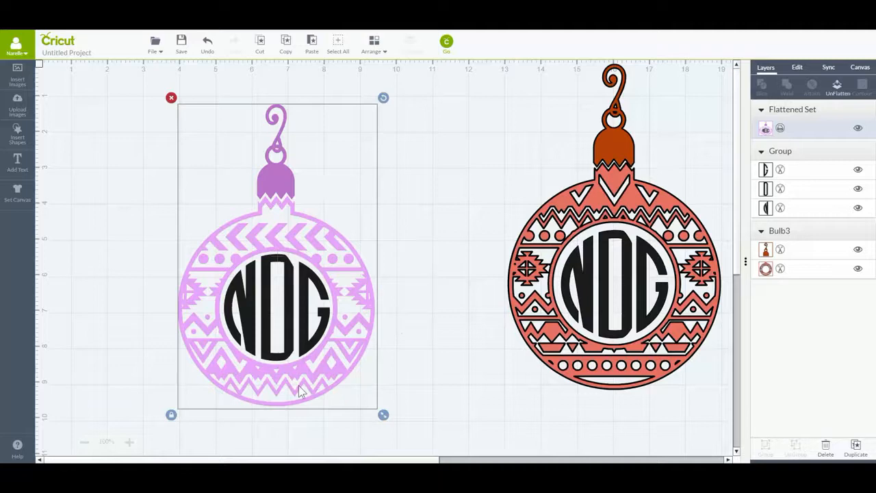
left_click_drag(250, 335, 631, 384)
left_click(301, 275)
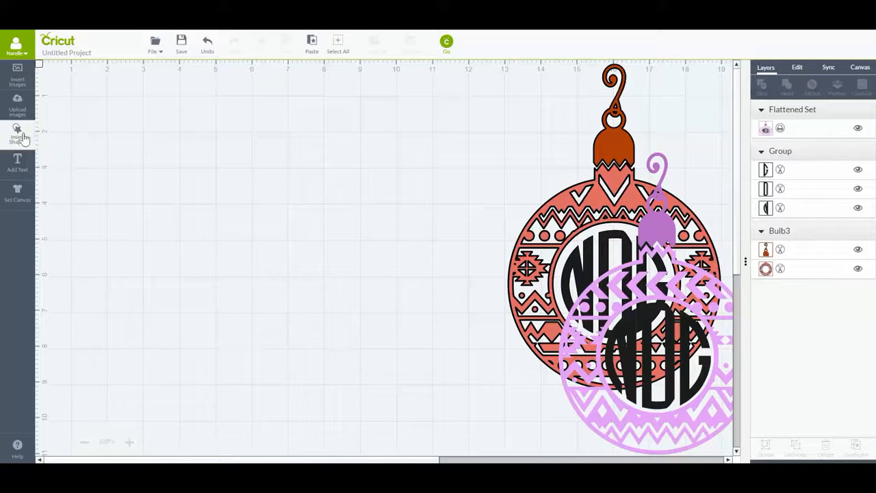
Step: Insert the uploaded pink D, black N, black G and snowman images from the uploaded images library
left_click(19, 107)
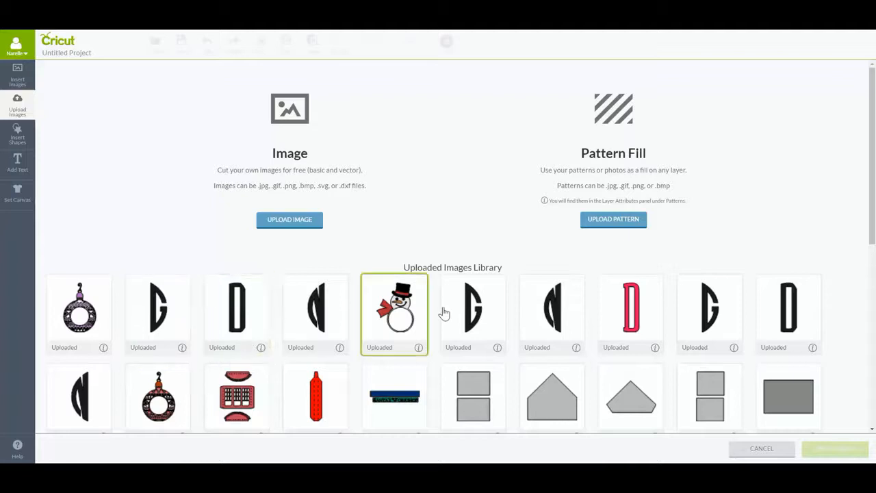
left_click(632, 313)
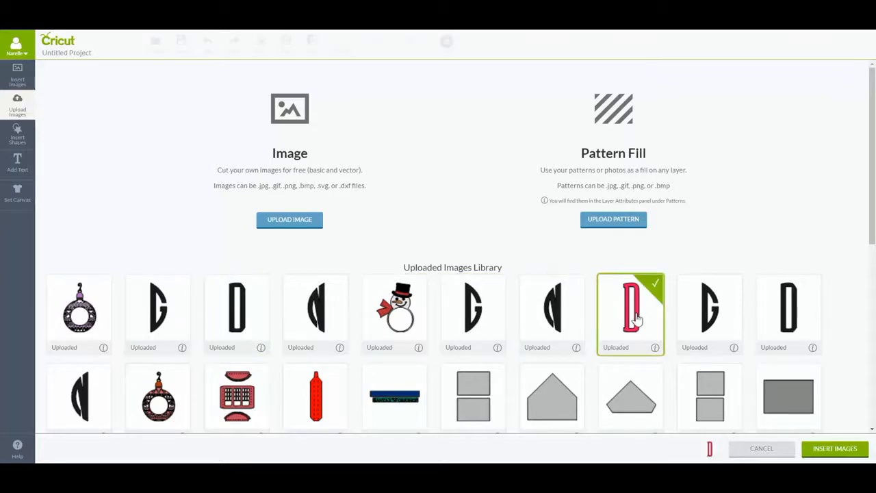
left_click(560, 316)
left_click(709, 316)
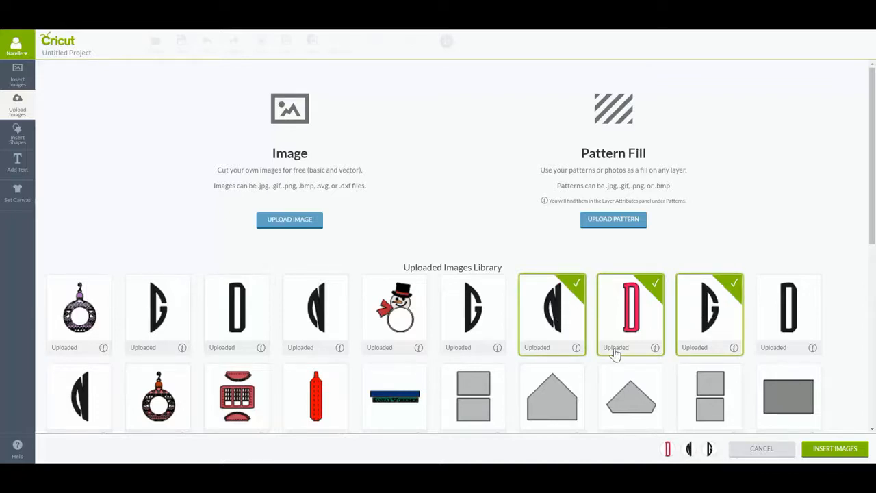
left_click(406, 321)
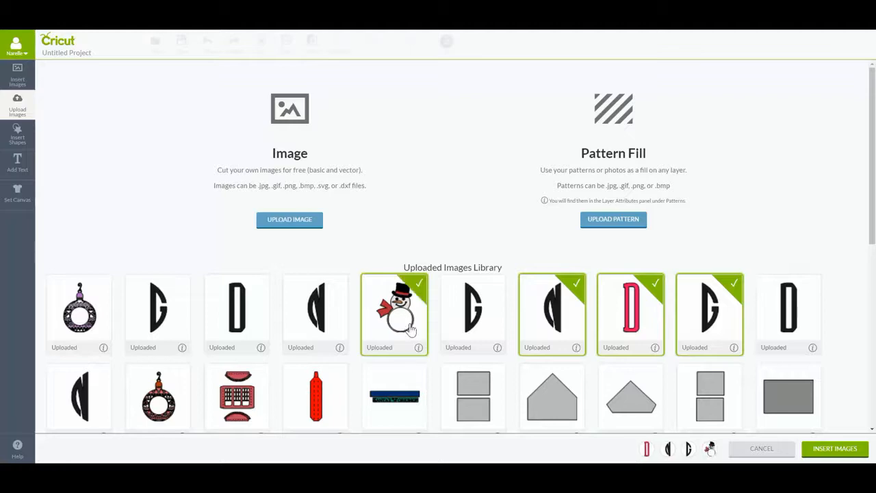
left_click(835, 449)
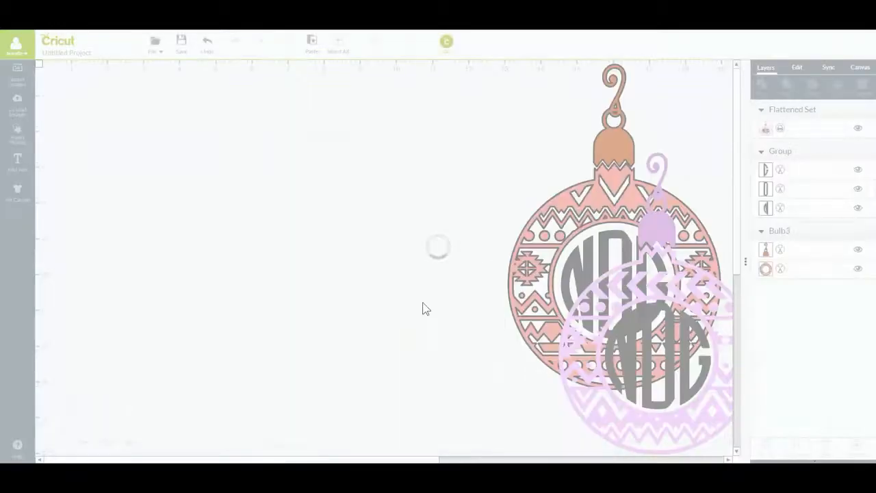
Step: Move the snowman aside and arrange N, D and G into a circle monogram, enlarging the D to match its neighbours
left_click_drag(256, 214, 410, 205)
left_click_drag(88, 233, 220, 183)
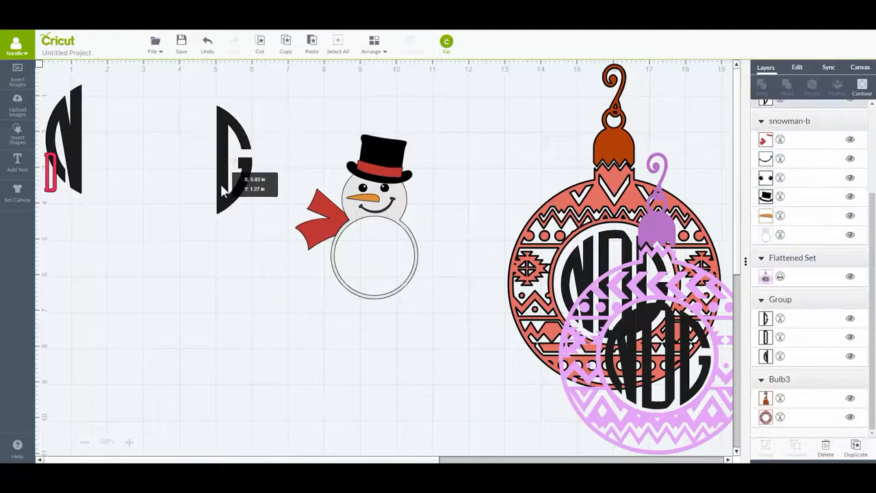
left_click_drag(85, 180, 146, 205)
left_click_drag(51, 182, 218, 229)
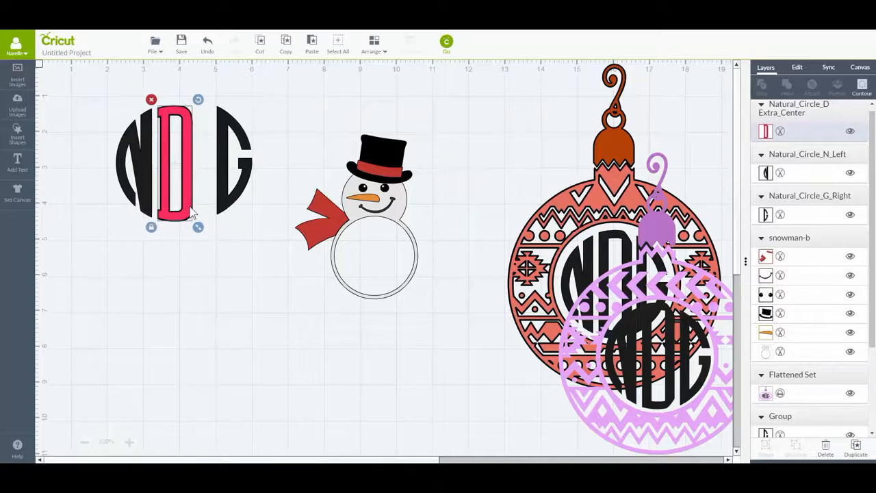
left_click(240, 200)
left_click_drag(239, 199, 220, 198)
Step: Check the custom color code of the black G layer in its layer attributes
left_click(168, 219)
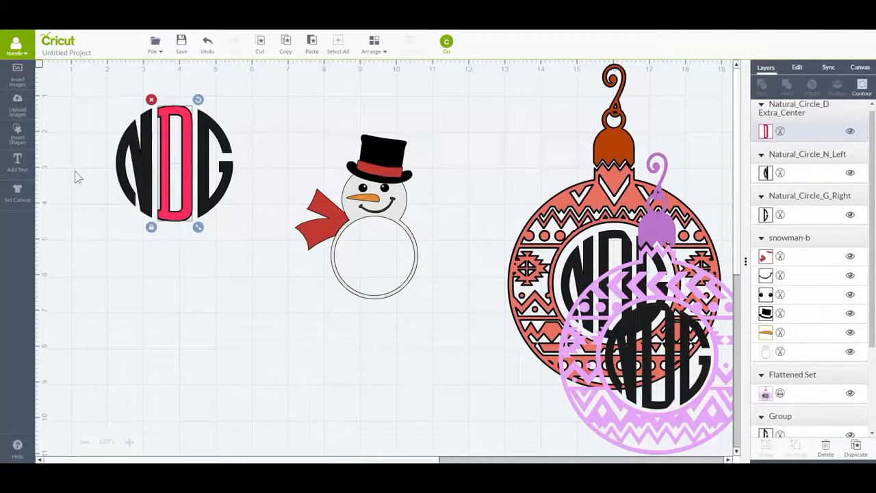
left_click(797, 69)
left_click(770, 68)
left_click(772, 219)
left_click(765, 131)
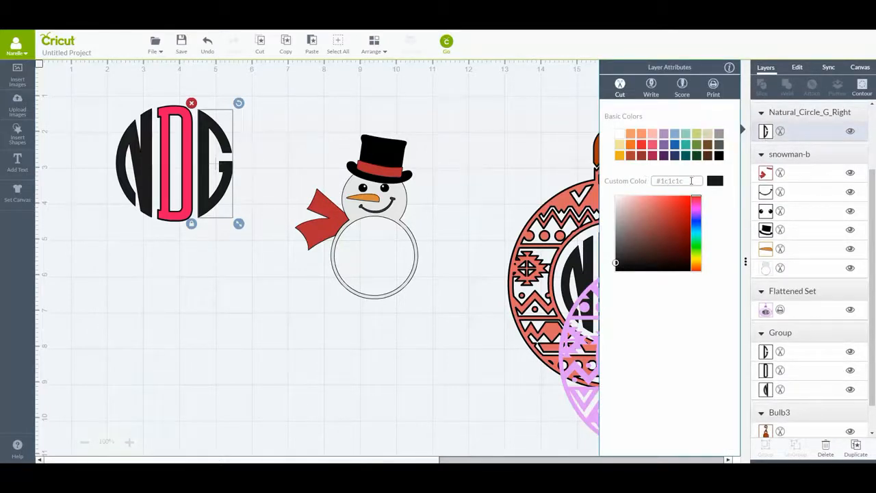
left_click(286, 373)
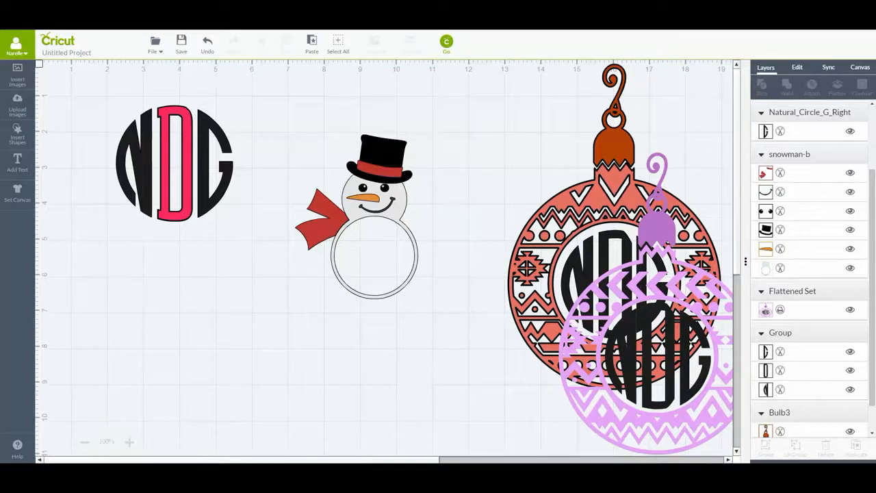
Step: Start Instant Eyedropper and sample the pink D, followed by the black G to copy its color code #1C1C1C
left_click(797, 479)
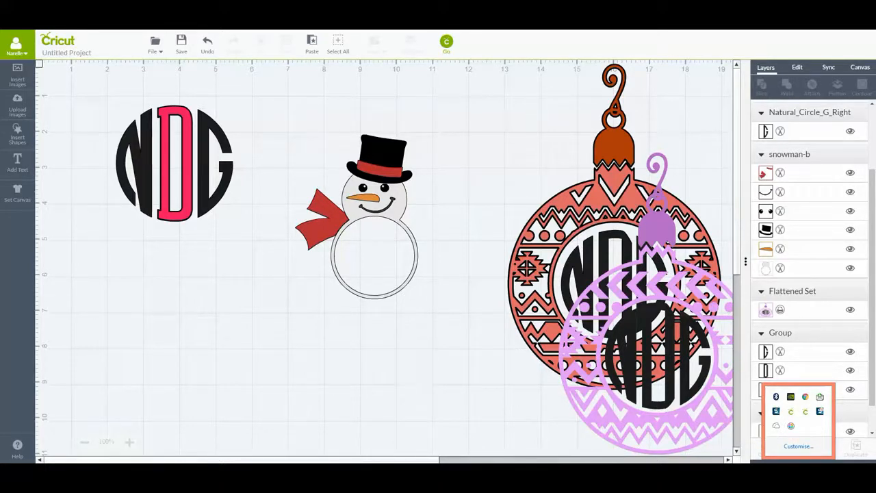
left_click(422, 393)
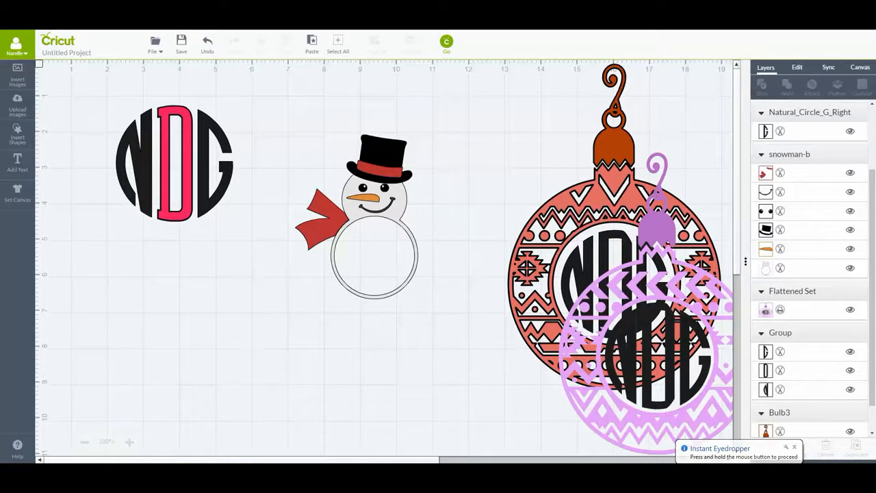
left_click_drag(654, 444, 186, 187)
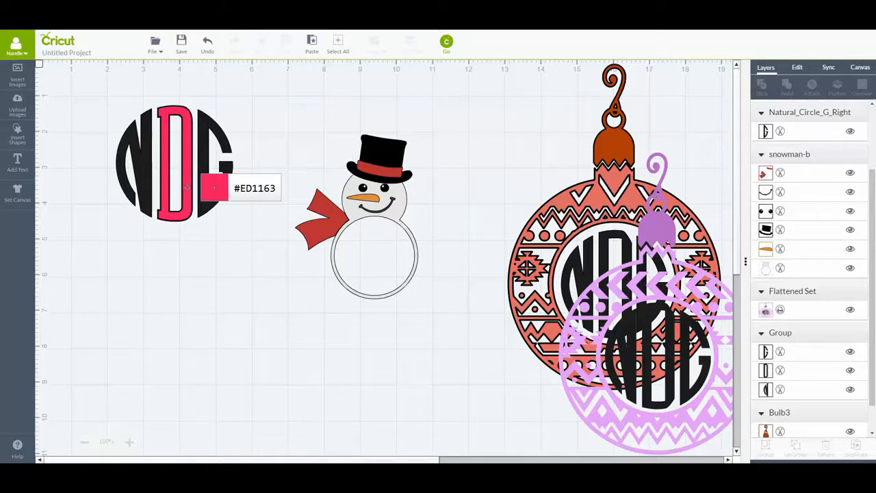
left_click_drag(187, 187, 204, 143)
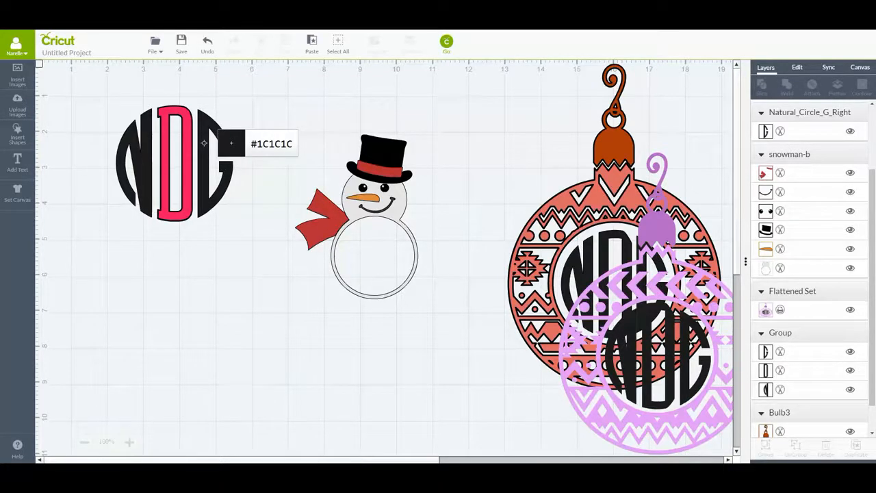
left_click_drag(204, 143, 204, 145)
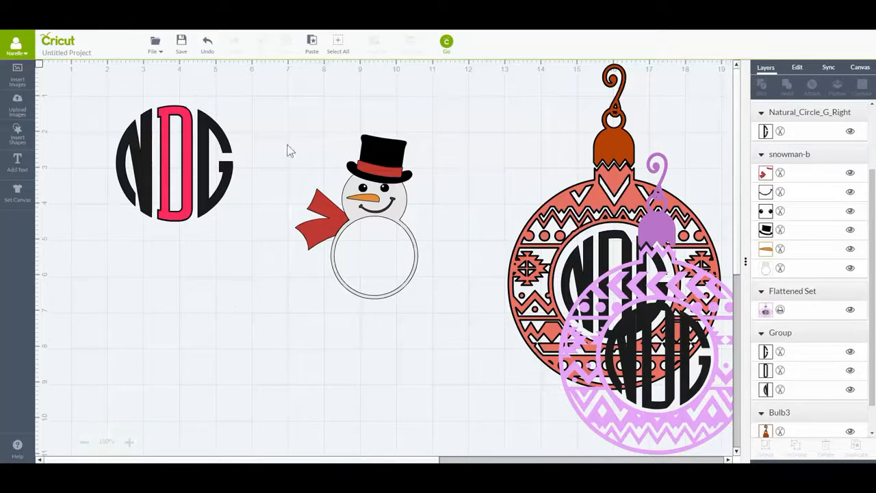
Step: Set the custom color of the monogram's center letter D to #1c1c1c
left_click(187, 153)
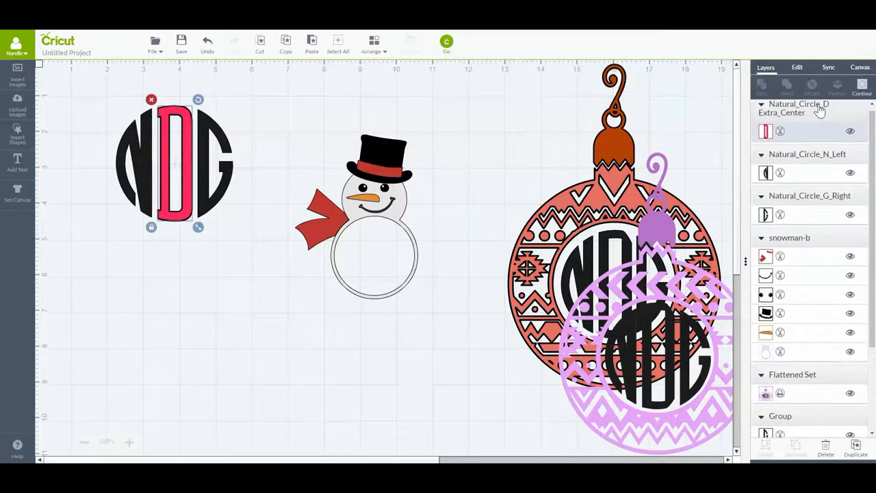
left_click(765, 131)
left_click(691, 178)
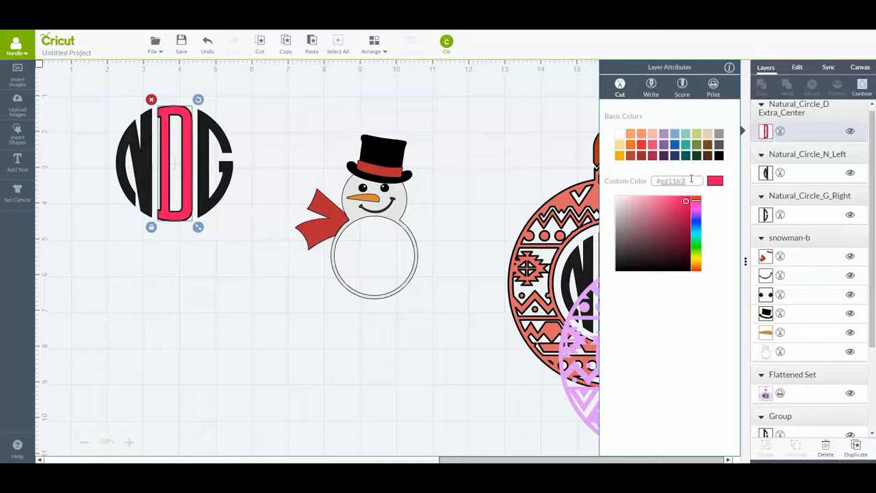
left_click_drag(691, 179, 636, 177)
type("#1c1c1c")
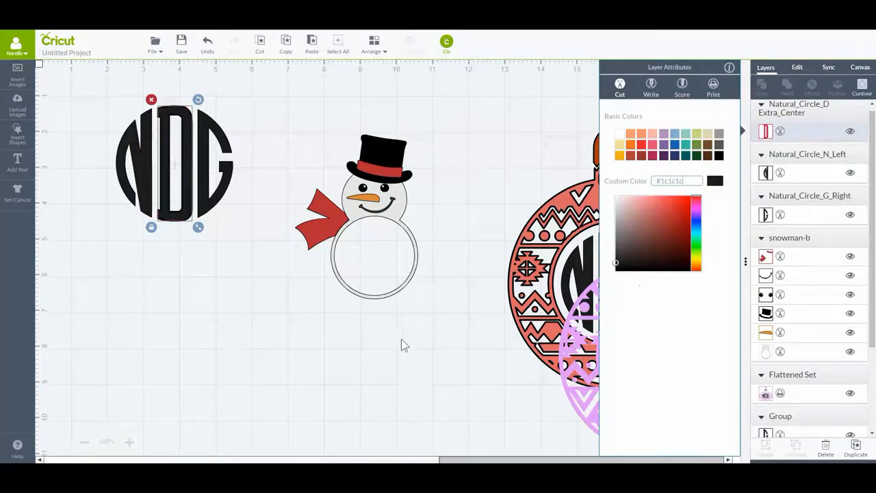
left_click(166, 316)
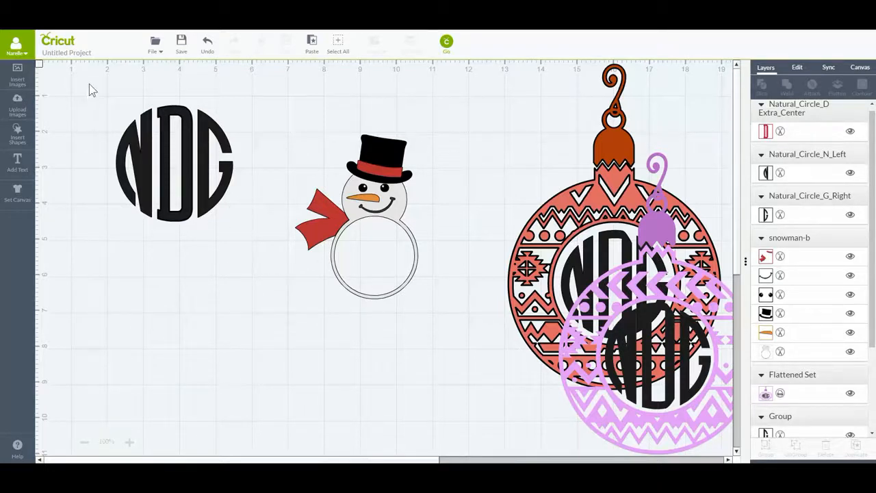
Step: Group the three black monogram letters and move the group lower on the canvas, beside the snowman
left_click_drag(92, 86, 281, 288)
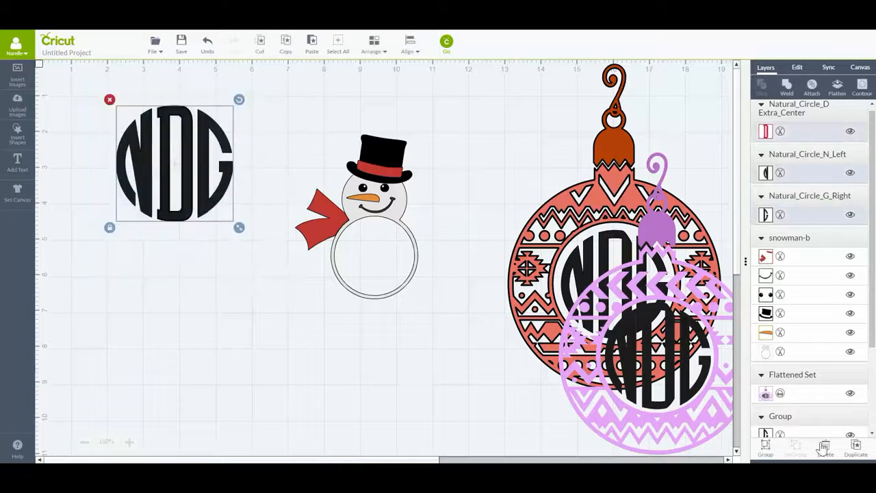
left_click(766, 448)
left_click_drag(212, 215, 242, 336)
Step: Enlarge and reposition the snowman, and fit the NDG monogram group at a reduced size inside its round belly
left_click(387, 270)
left_click_drag(410, 303, 475, 373)
left_click_drag(340, 258, 306, 229)
left_click_drag(191, 295, 370, 310)
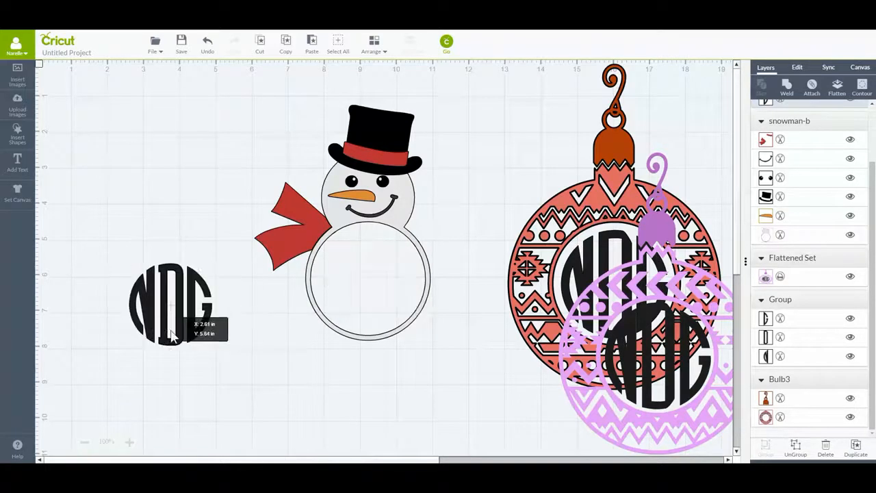
left_click_drag(199, 334, 371, 311)
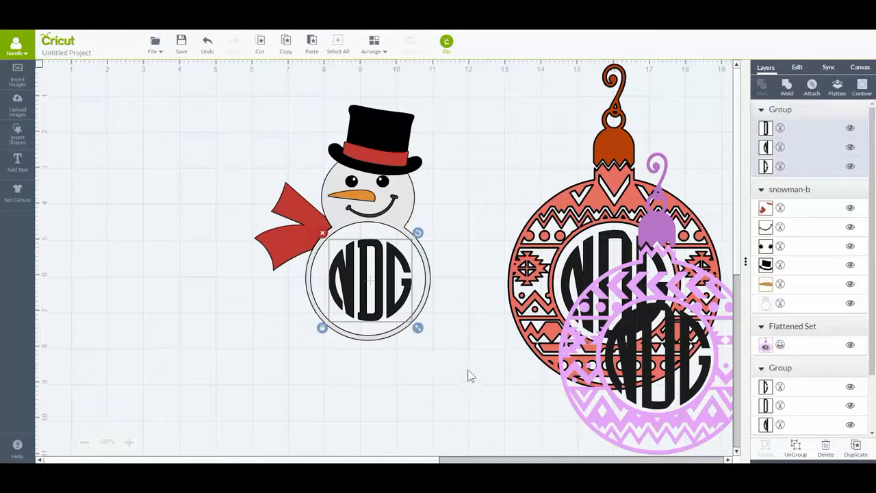
Step: Enlarge the NDG monogram group proportionally until it nearly fills the snowman's round belly, and leave it deselected
left_click_drag(418, 328, 432, 341)
left_click(179, 396)
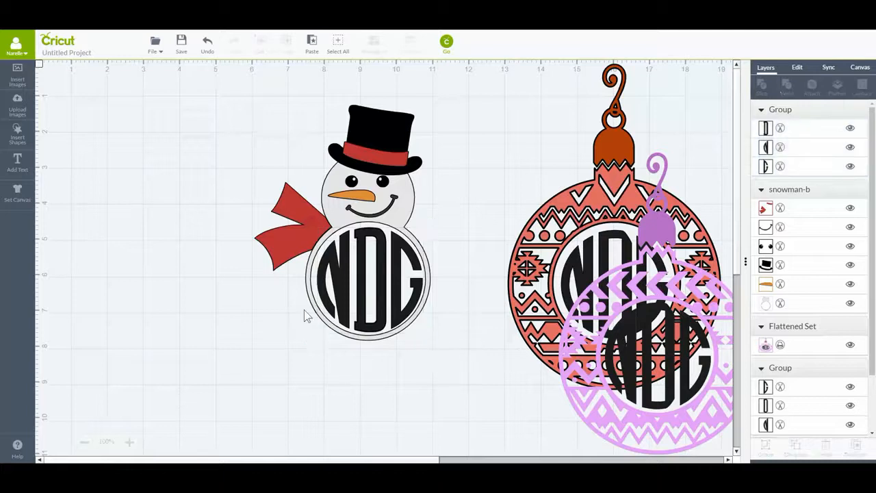
left_click(361, 311)
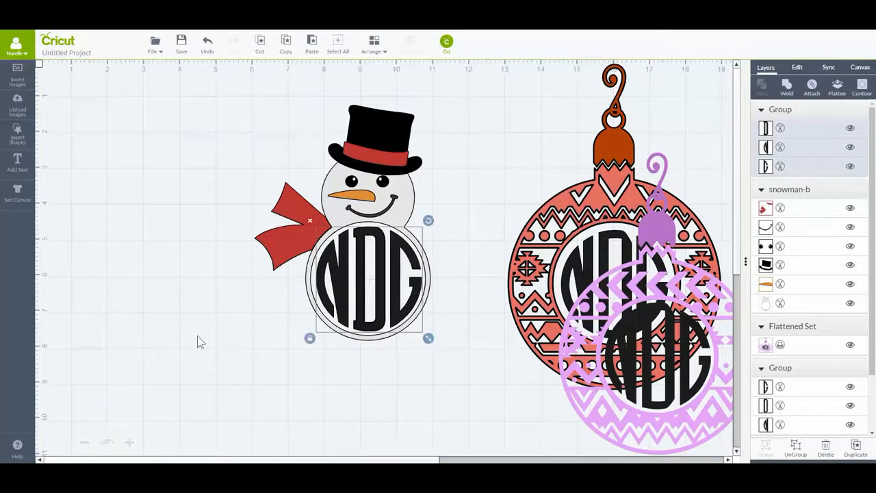
left_click(152, 351)
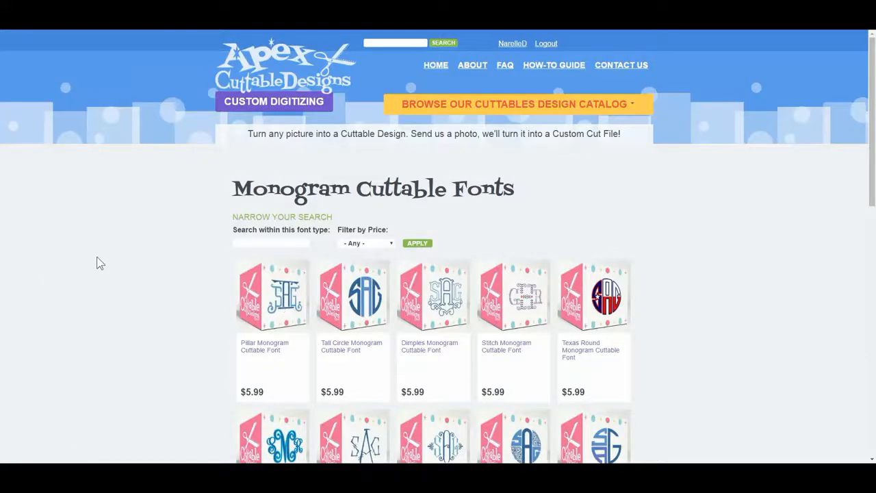
Step: Look through the Monogram Cuttable Fonts listing on the Apex Cuttable Designs website for available monogram styles
scroll(99, 262, "down", 1)
scroll(99, 263, "down", 4)
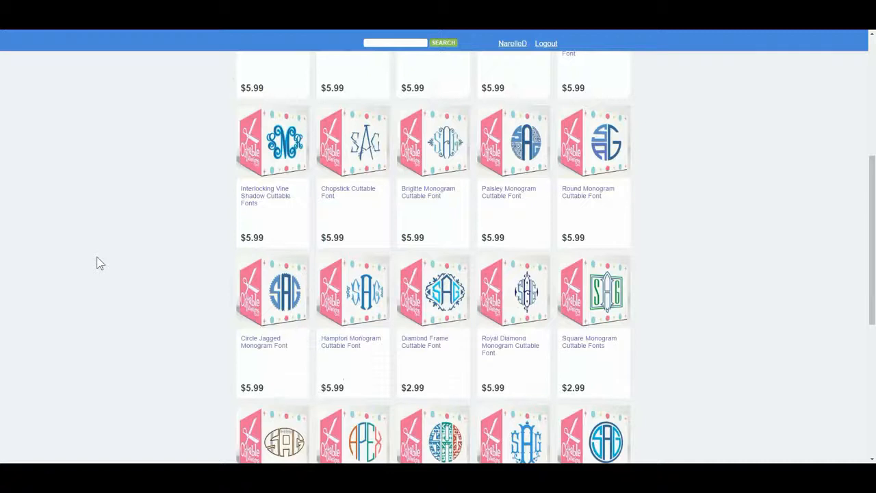
scroll(100, 262, "down", 5)
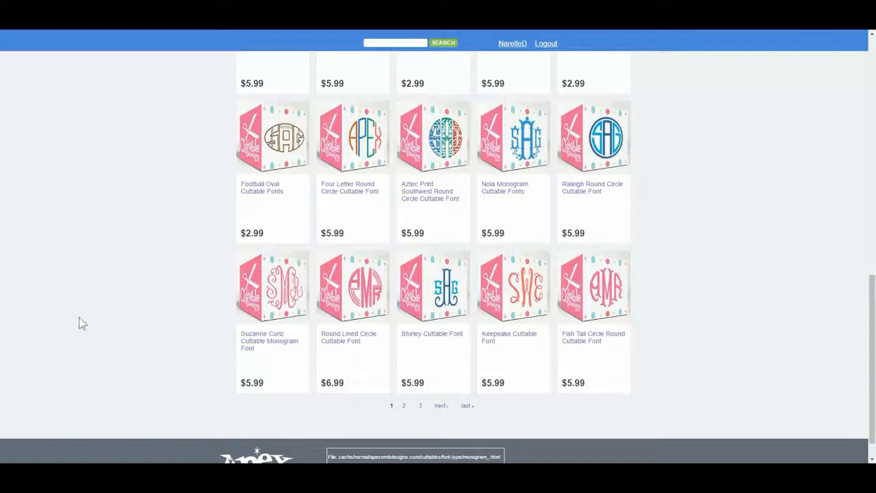
scroll(80, 323, "up", 8)
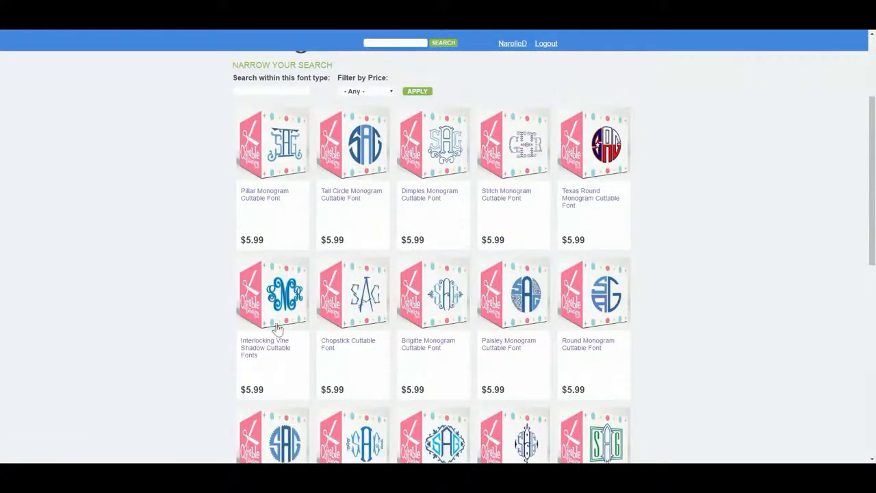
scroll(177, 297, "down", 2)
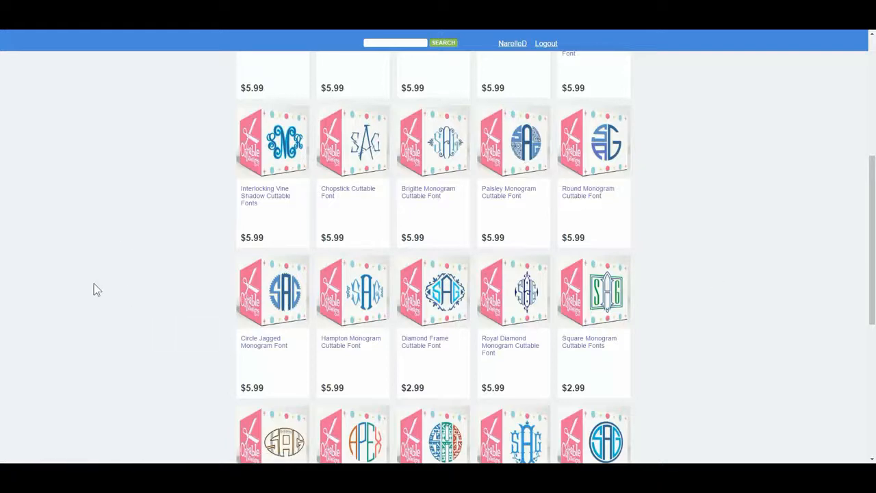
scroll(95, 284, "up", 5)
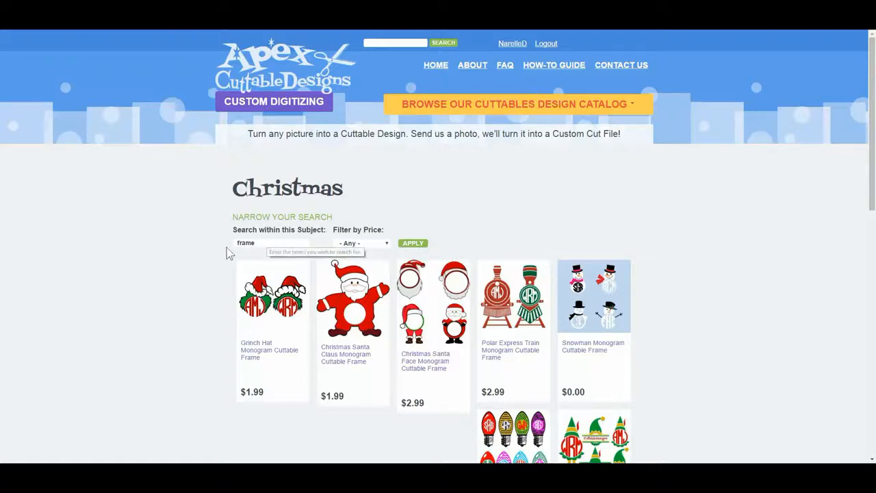
Step: Look through the Christmas designs filtered by "frame" for monogram frames, from the Grinch hat to the ribbon designs
scroll(143, 315, "down", 2)
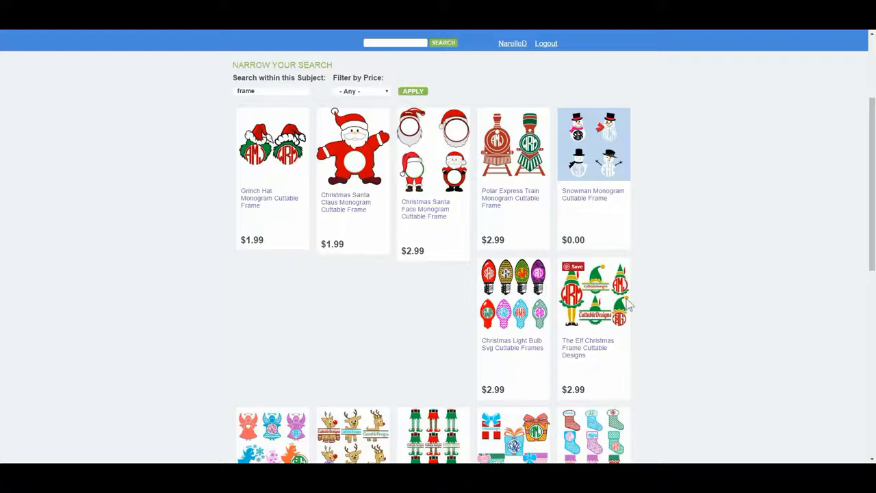
scroll(650, 305, "down", 2)
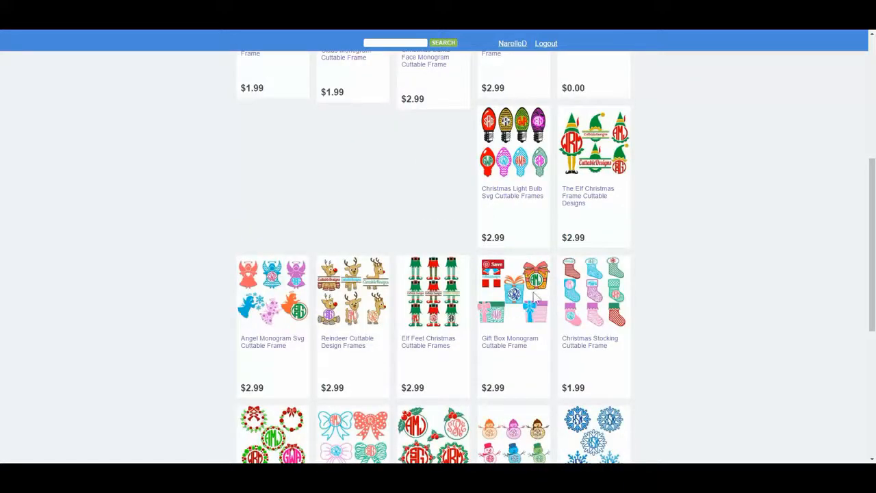
scroll(141, 303, "down", 5)
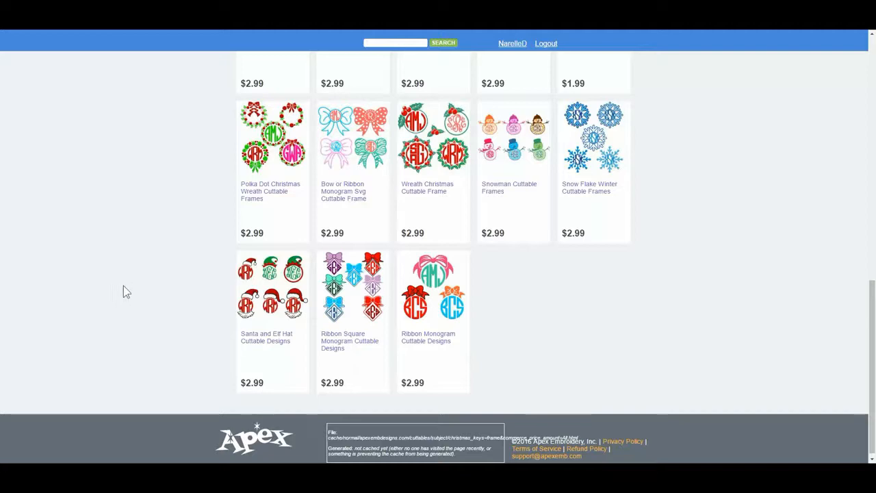
scroll(135, 299, "up", 10)
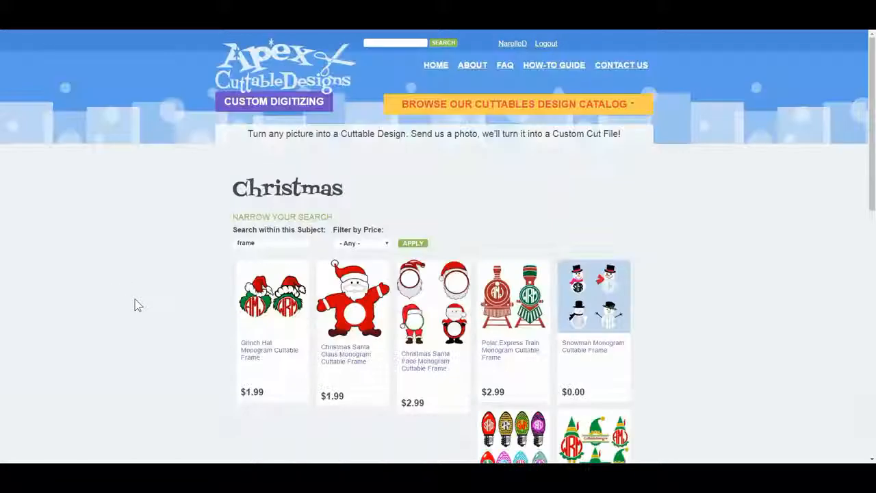